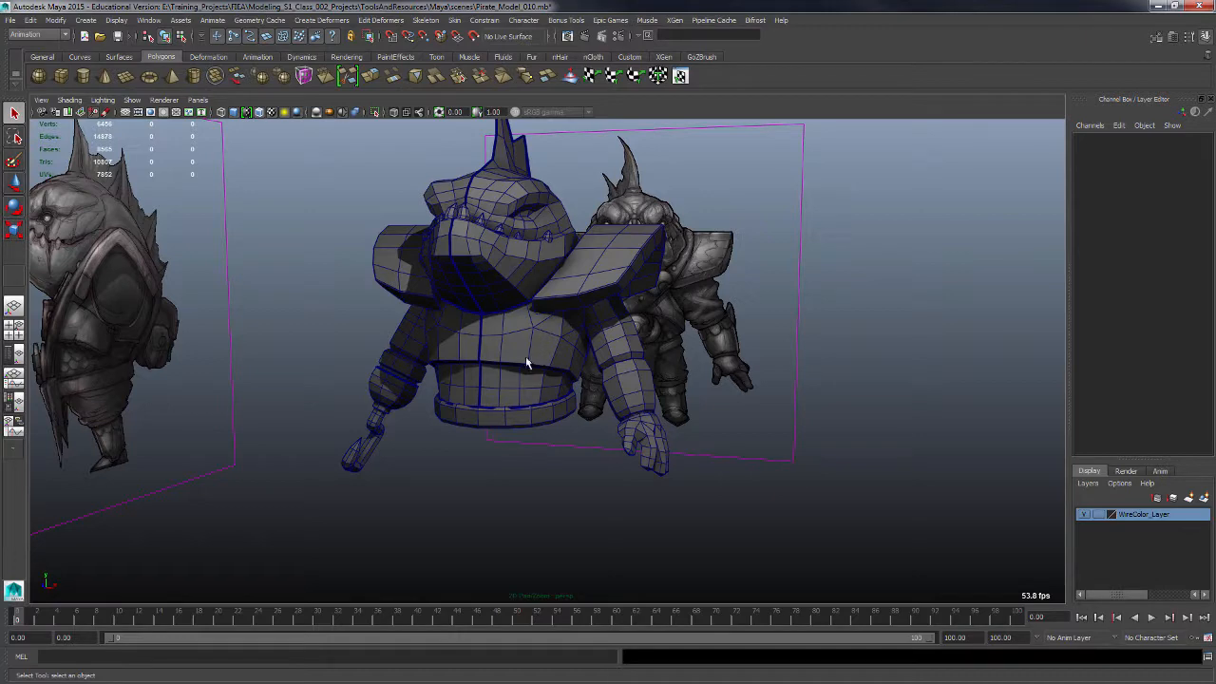
Step: Select the left chest cover and examine the torso, waist and shoulders from several angles against the reference images
left_click(561, 360)
left_click_drag(574, 411, 759, 491, "alt")
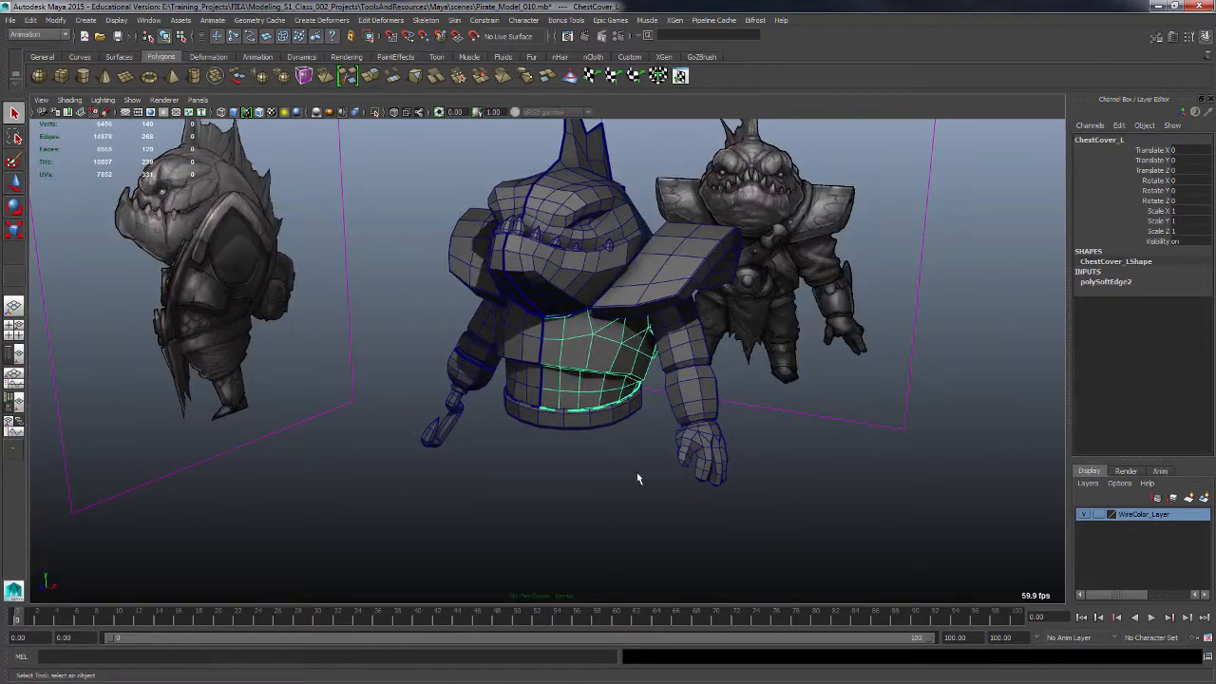
left_click_drag(507, 471, 700, 491, "alt")
left_click_drag(760, 428, 636, 429, "alt")
left_click_drag(535, 439, 535, 486, "alt")
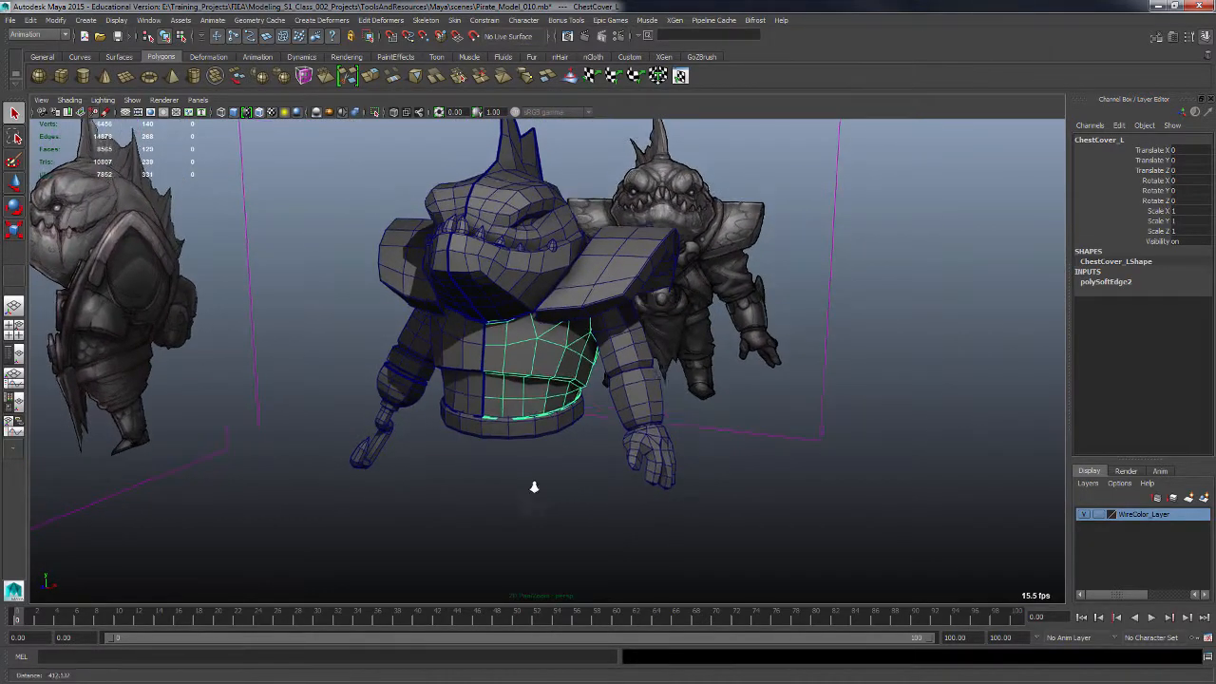
right_click_drag(535, 486, 628, 488, "alt")
middle_click_drag(628, 489, 589, 519, "alt")
left_click_drag(589, 523, 557, 488, "alt")
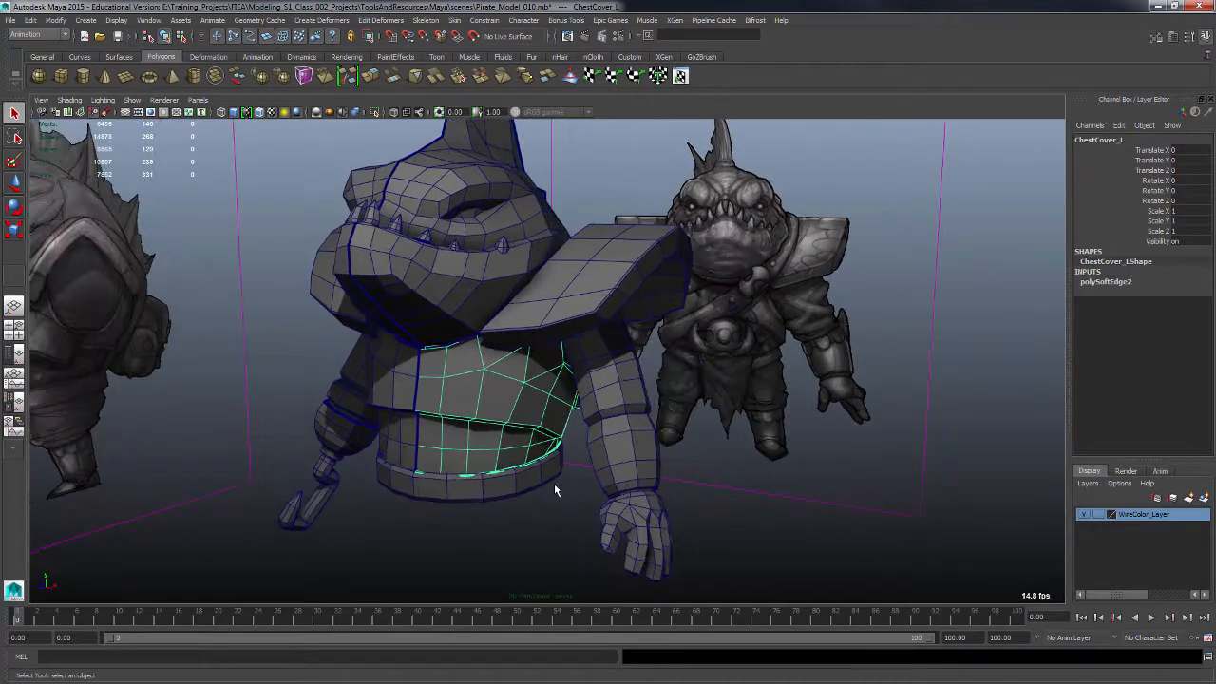
left_click_drag(685, 447, 582, 386, "alt")
left_click_drag(485, 477, 479, 304, "alt")
left_click_drag(462, 477, 512, 466, "alt")
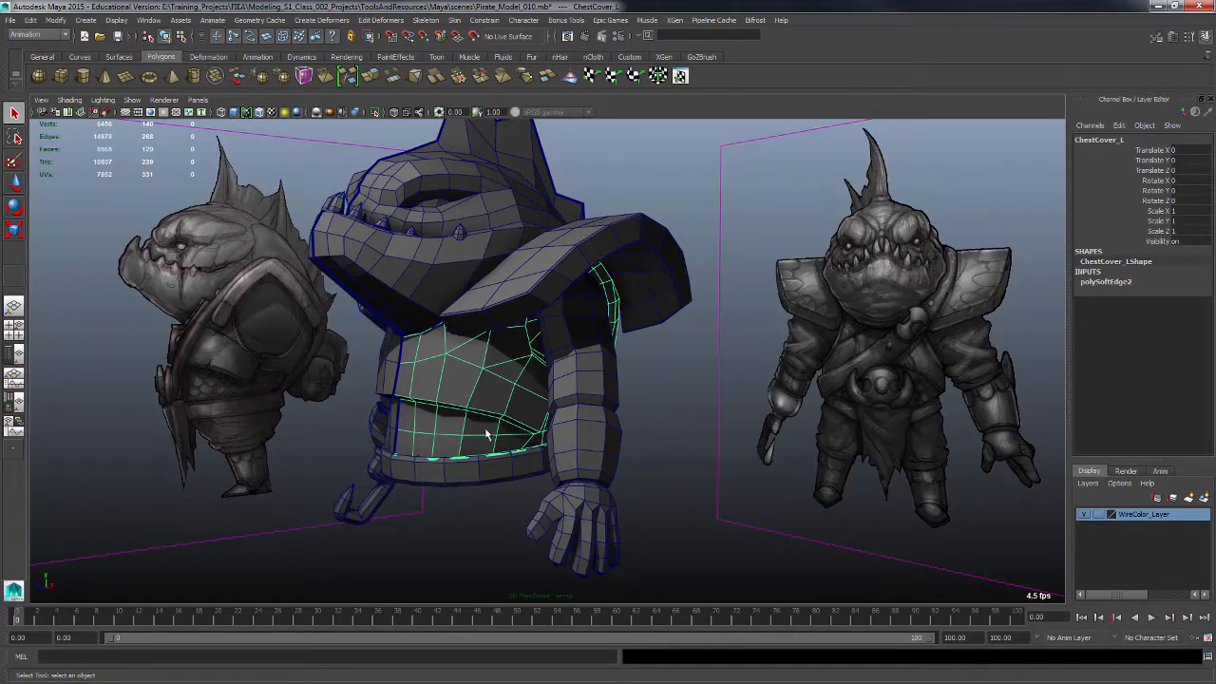
left_click_drag(437, 548, 641, 408, "alt")
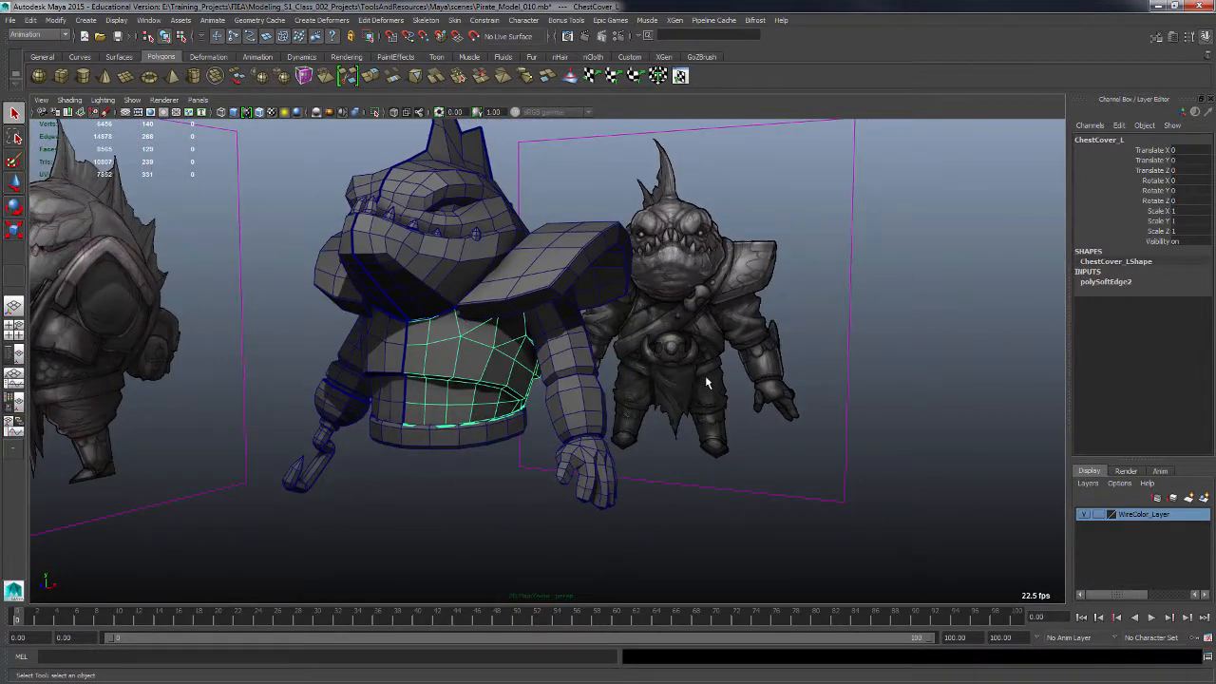
Step: Create a 20 × 20 × 20 polygon cube with 2 divisions in width, height and depth
left_click(85, 20)
mouse_move(133, 43)
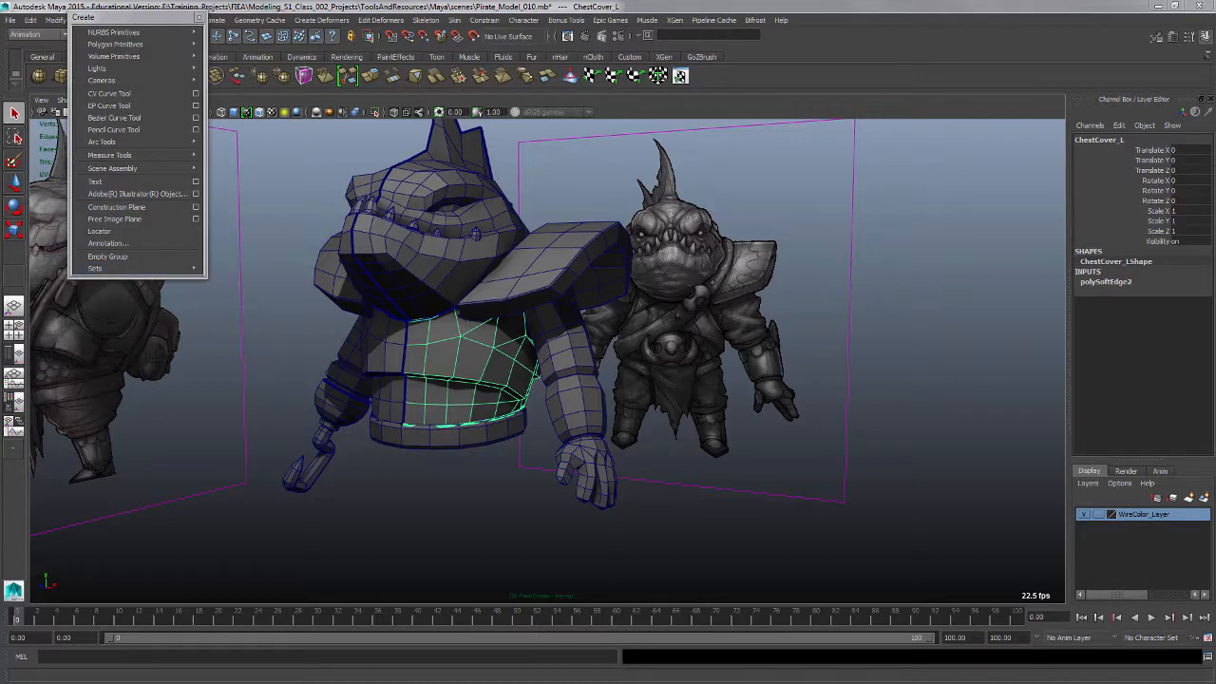
left_click_drag(2, 361, 319, 373)
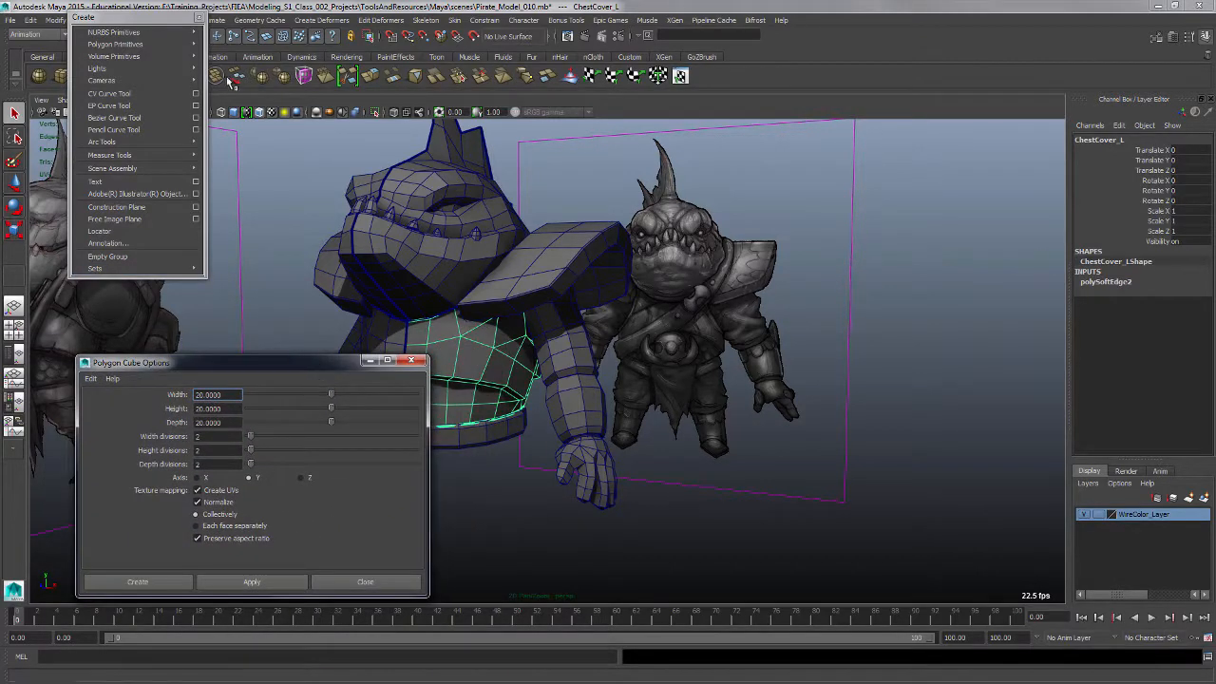
left_click(198, 19)
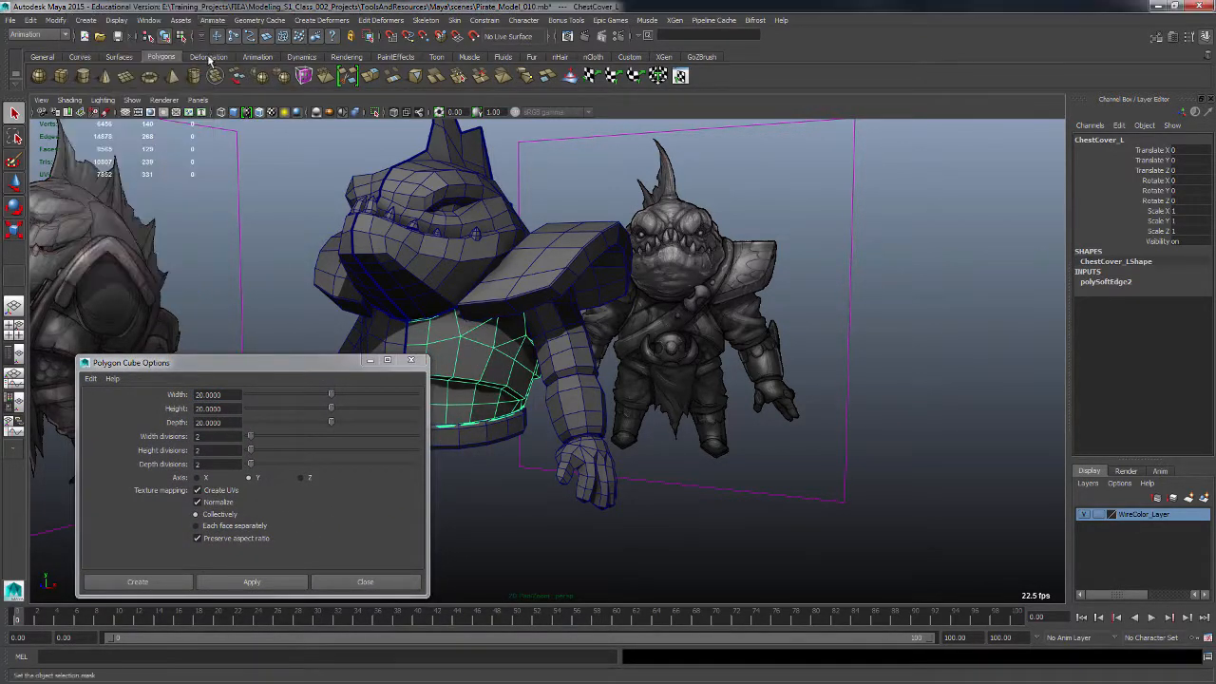
left_click_drag(255, 365, 233, 334)
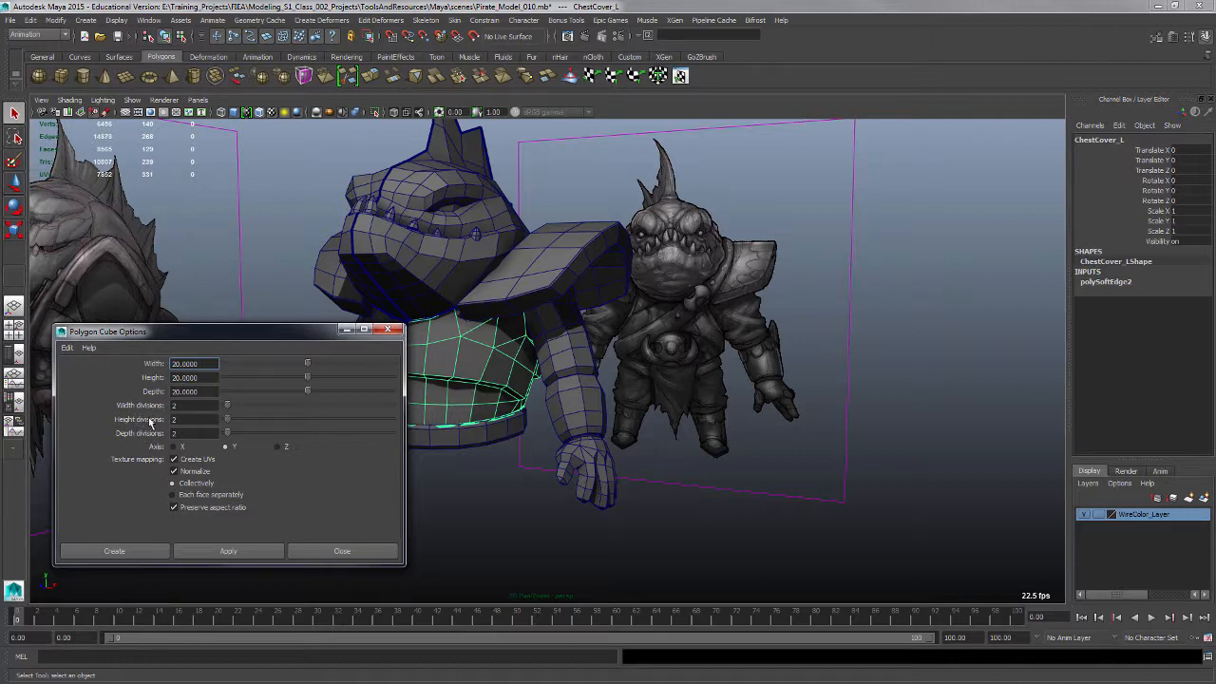
left_click(249, 552)
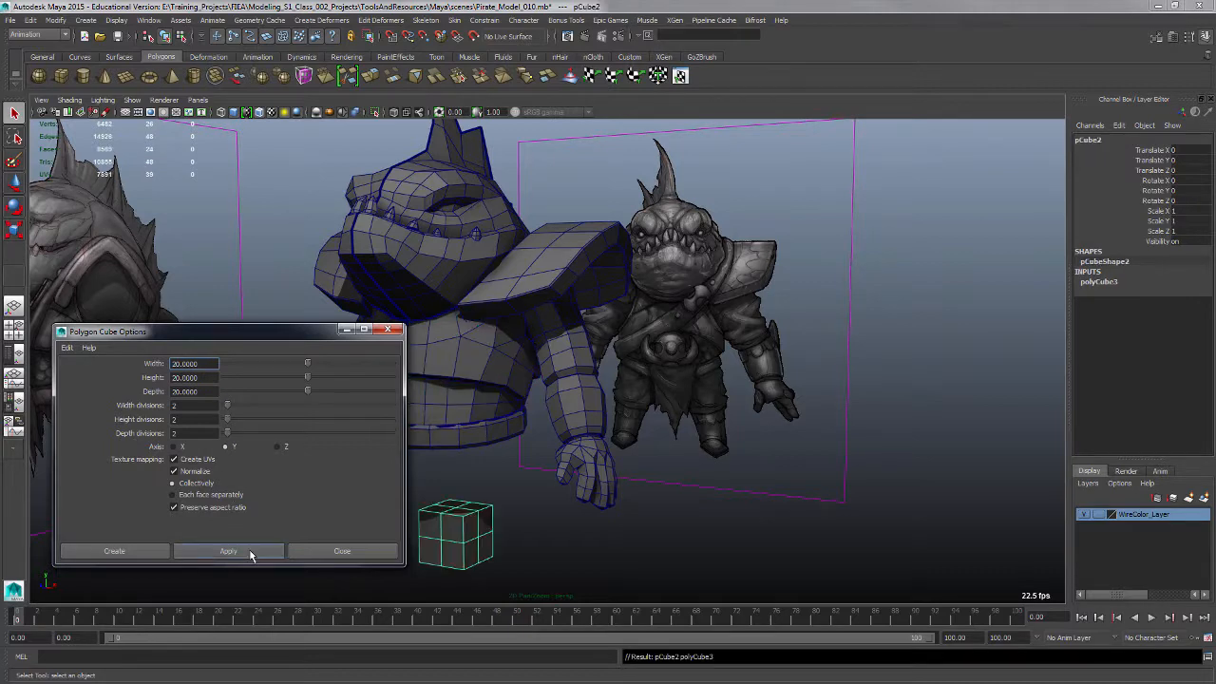
left_click(388, 331)
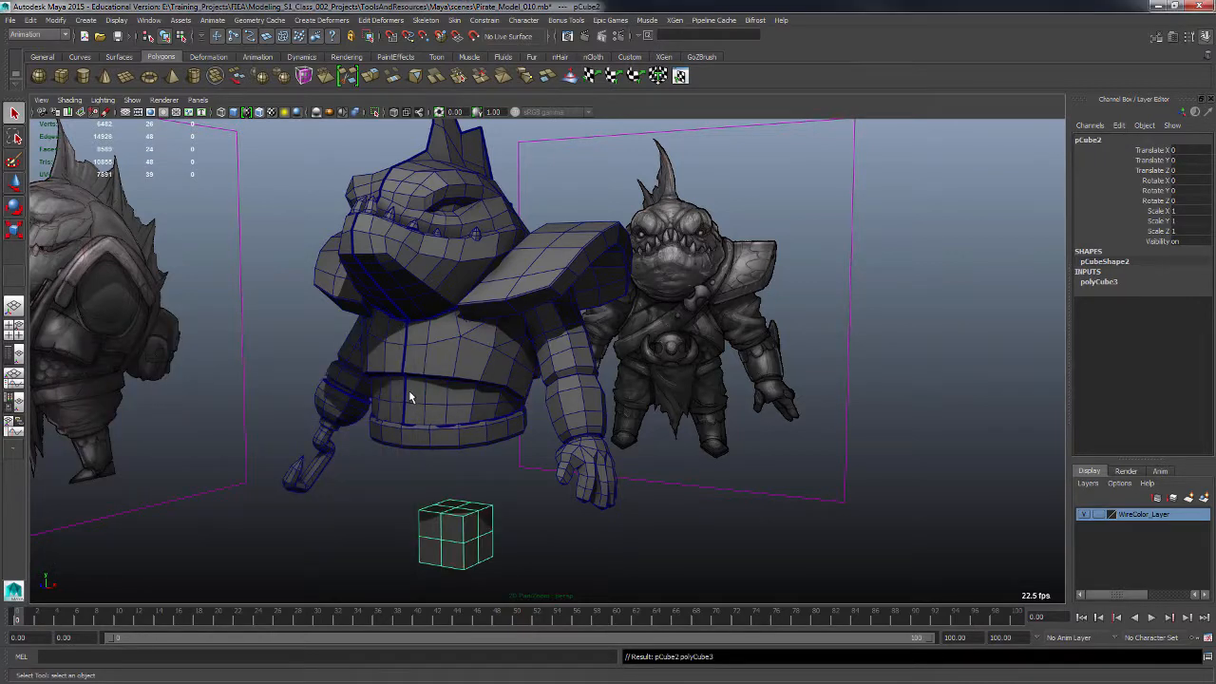
Step: Raise the cube to about 28.7 in Y, placing it at hip height just below the belt in the side view
left_click_drag(409, 390, 603, 516, "alt")
key("w")
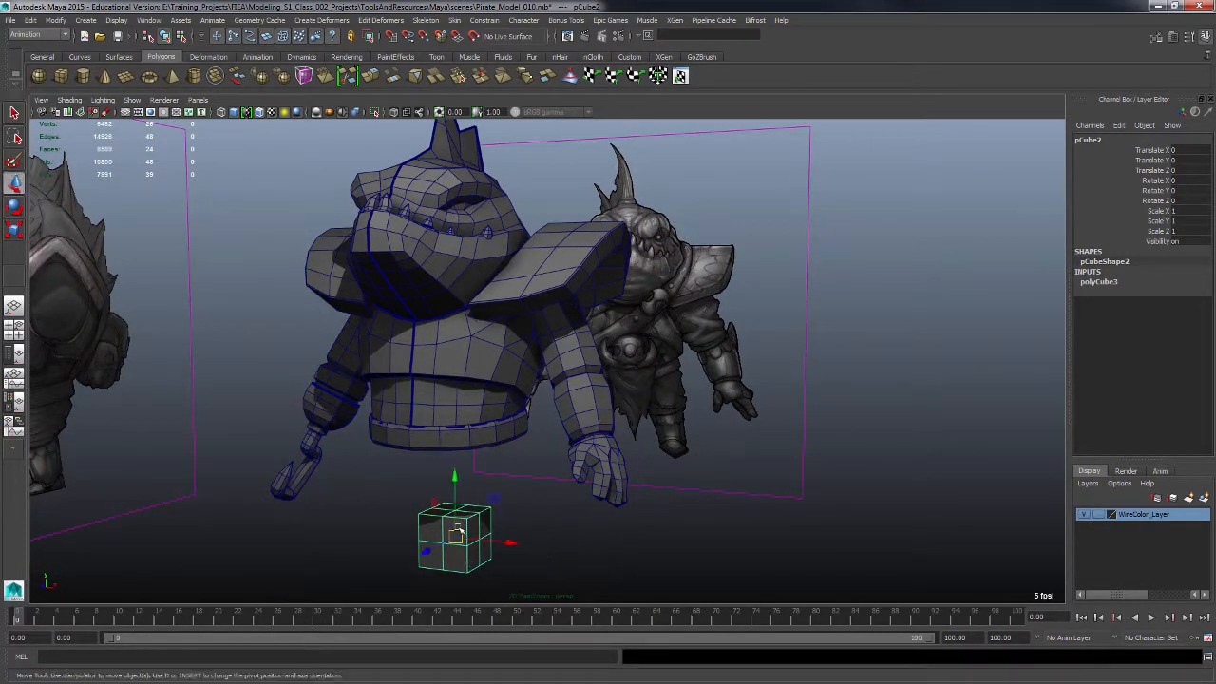
middle_click_drag(537, 519, 543, 468, "alt")
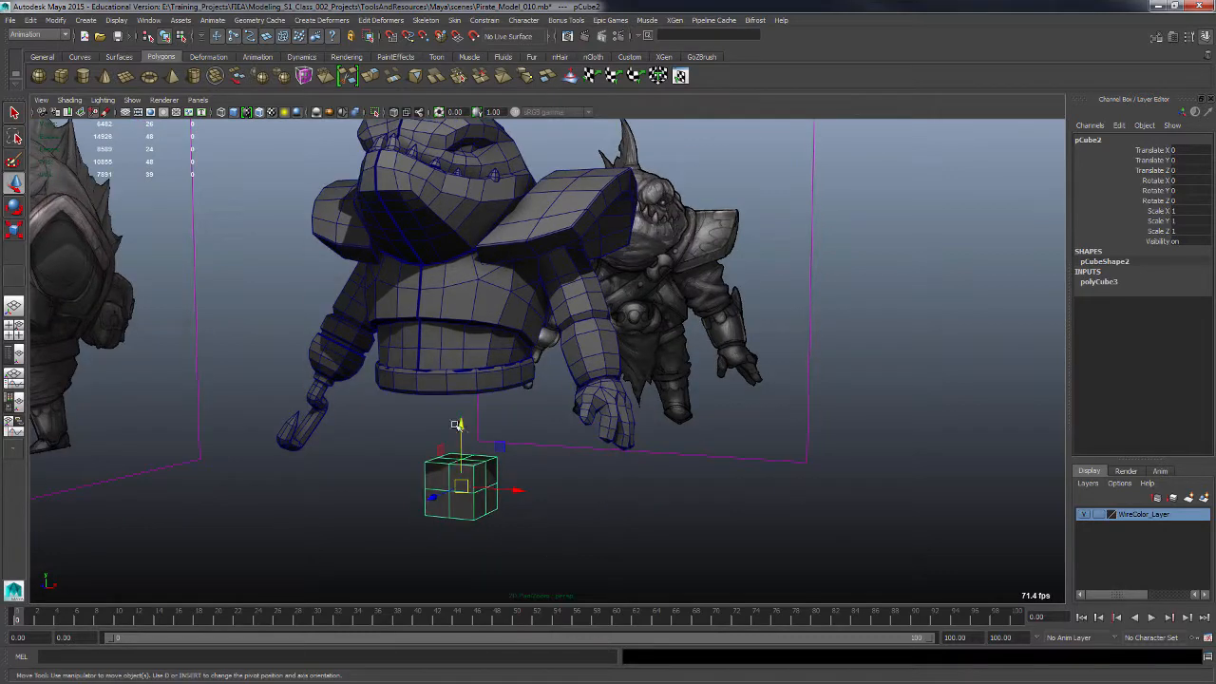
left_click_drag(461, 428, 461, 353)
left_click_drag(579, 435, 521, 491, "alt")
key("space")
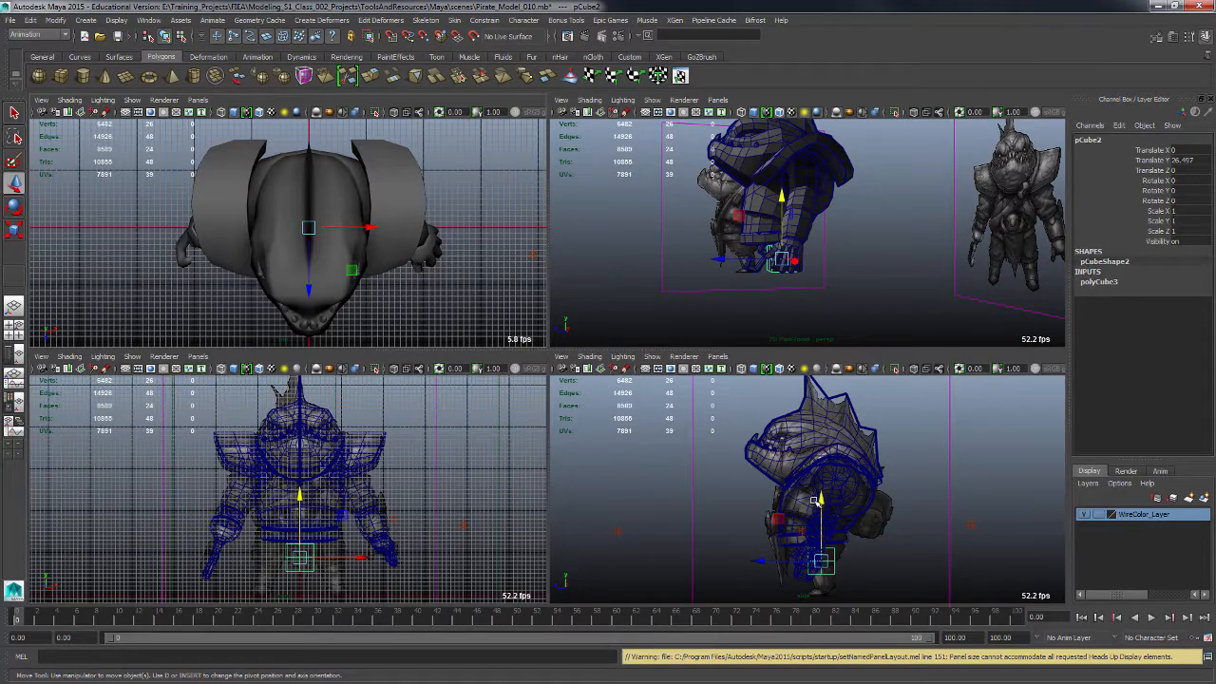
key("space")
middle_click_drag(583, 510, 551, 450, "alt")
right_click_drag(551, 450, 645, 494, "alt")
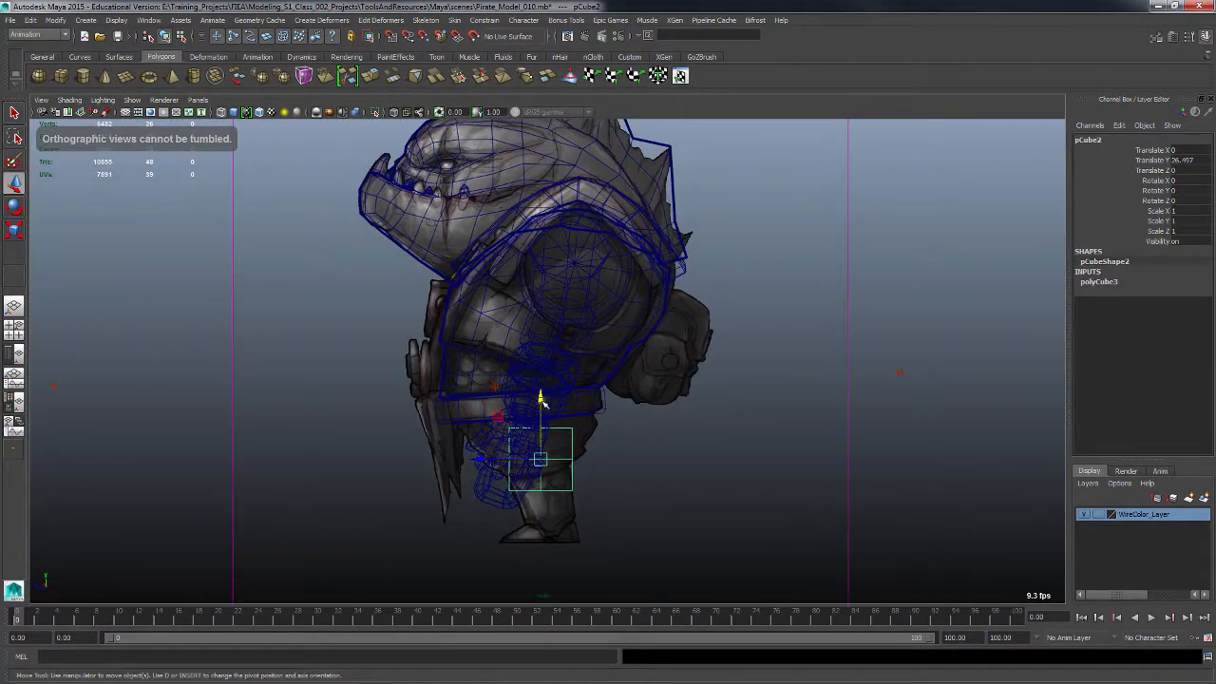
left_click_drag(544, 404, 541, 396)
Step: Tilt the cube about 5.7 degrees around X and shift it forward to about 4 in Z, following the hips in the side reference
key("e")
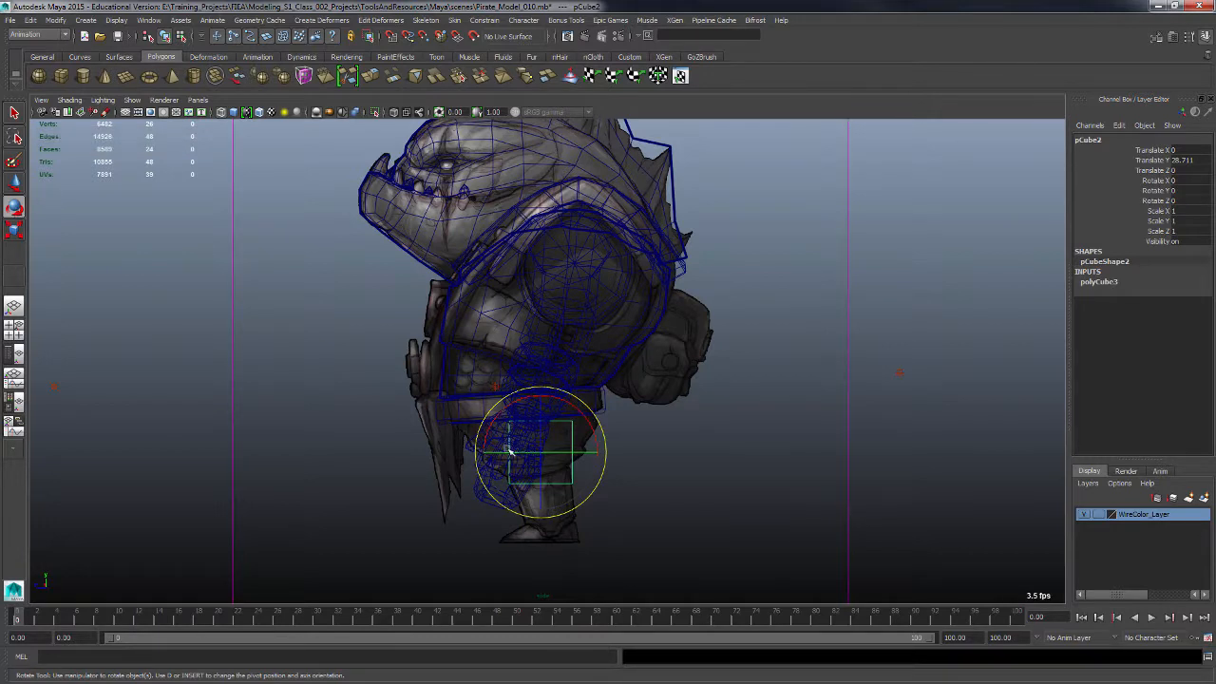
left_click_drag(518, 404, 512, 406)
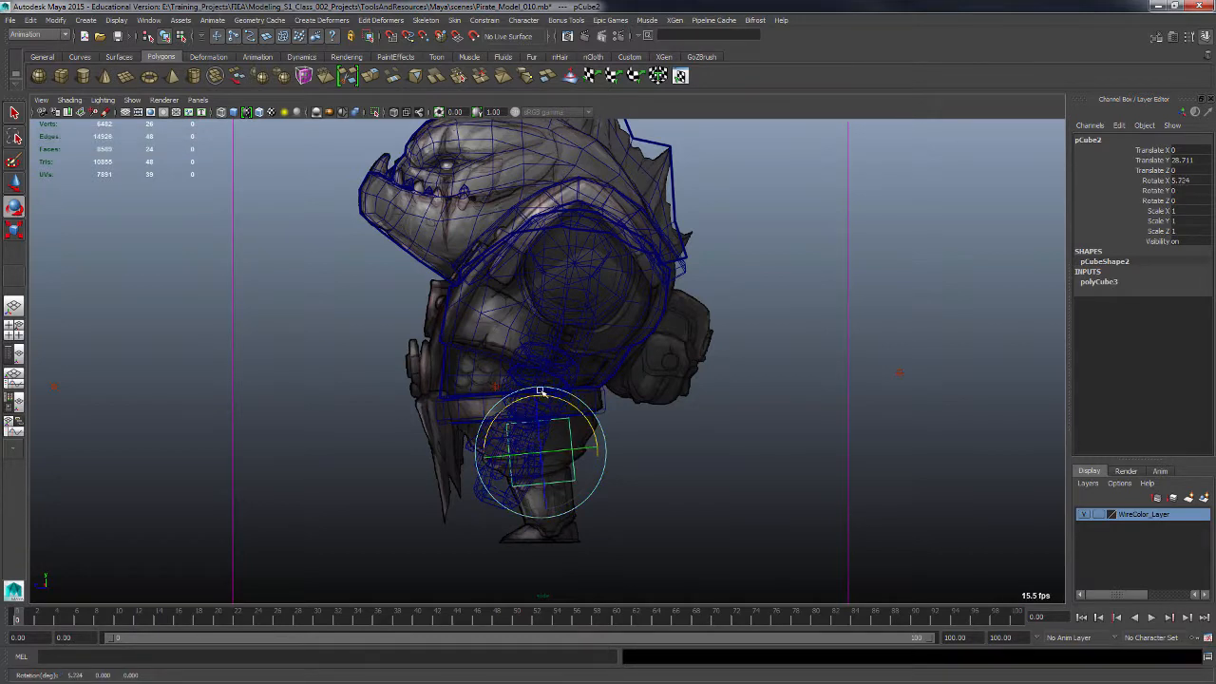
key("w")
left_click_drag(542, 453, 529, 453)
key("e")
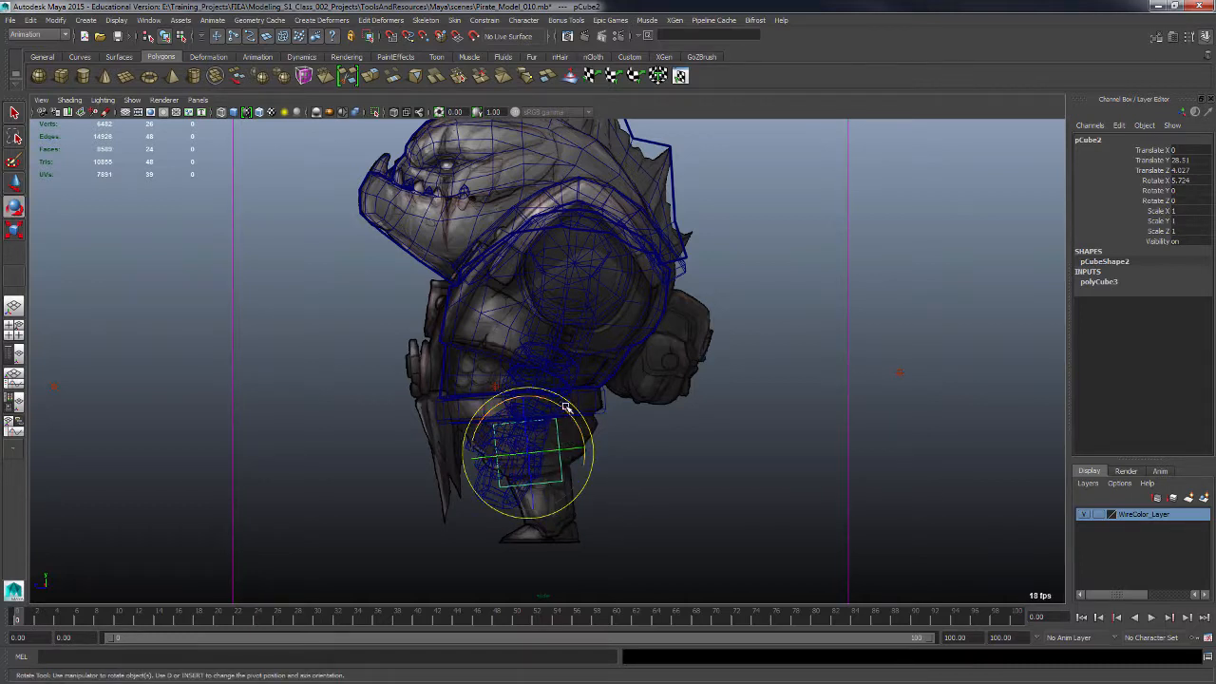
left_click_drag(569, 411, 569, 410)
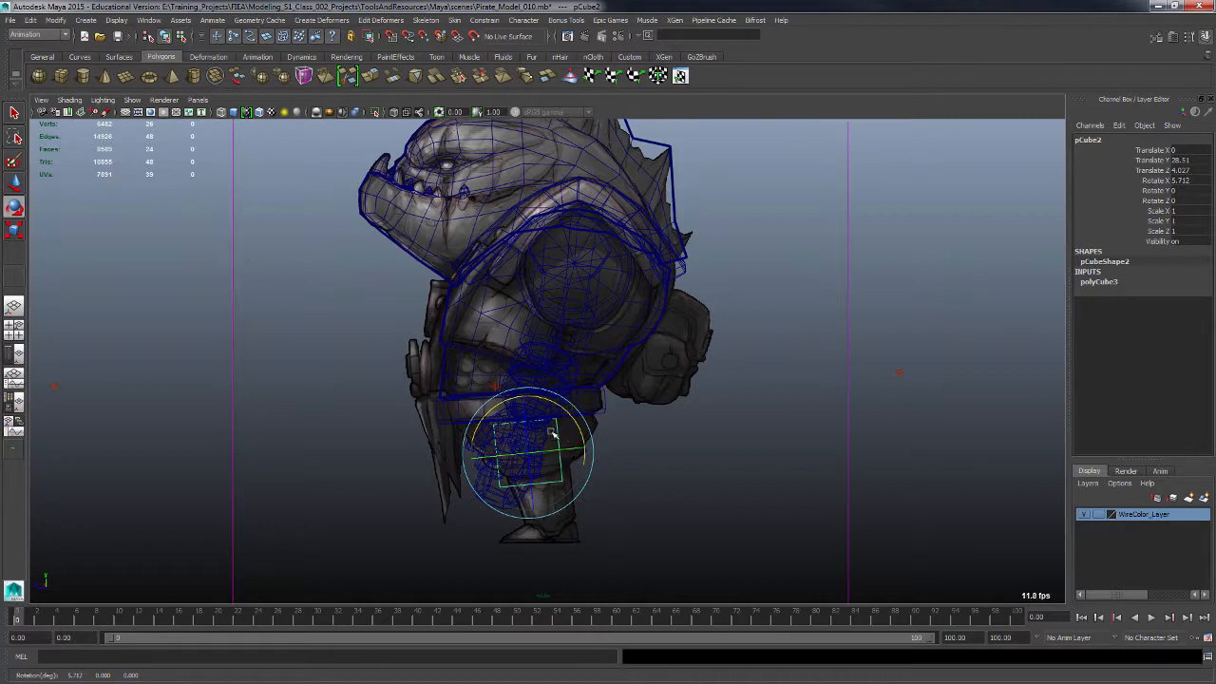
Step: Scale the cube's depth to about 2 in Z to span the hips in the side reference
key("r")
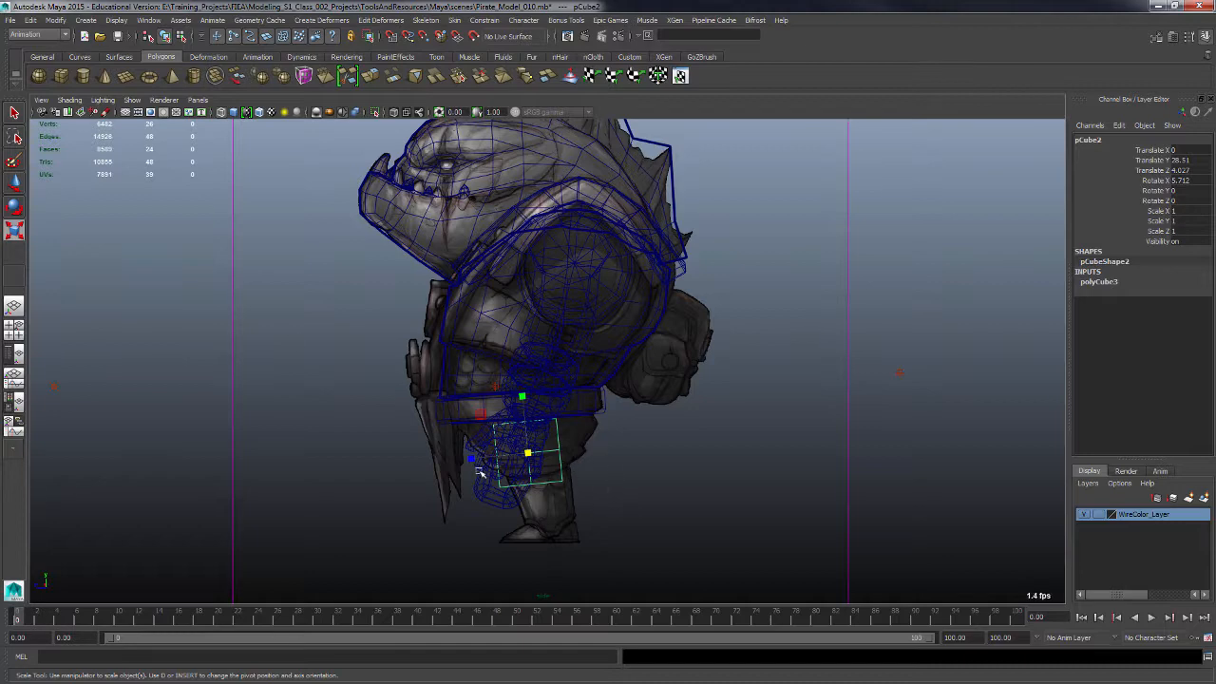
left_click_drag(475, 457, 411, 465)
key("space")
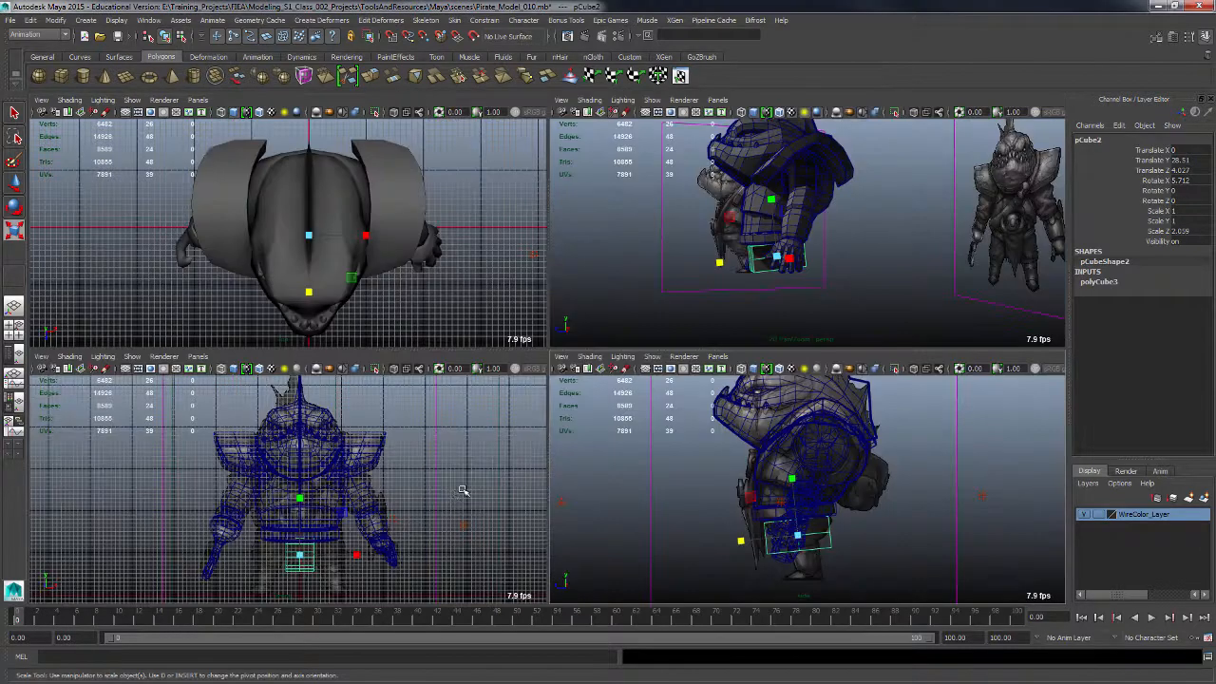
Step: Hide the grid in the front view and scale the cube's width to 1.15 in X
key("space")
right_click_drag(512, 472, 533, 472, "alt")
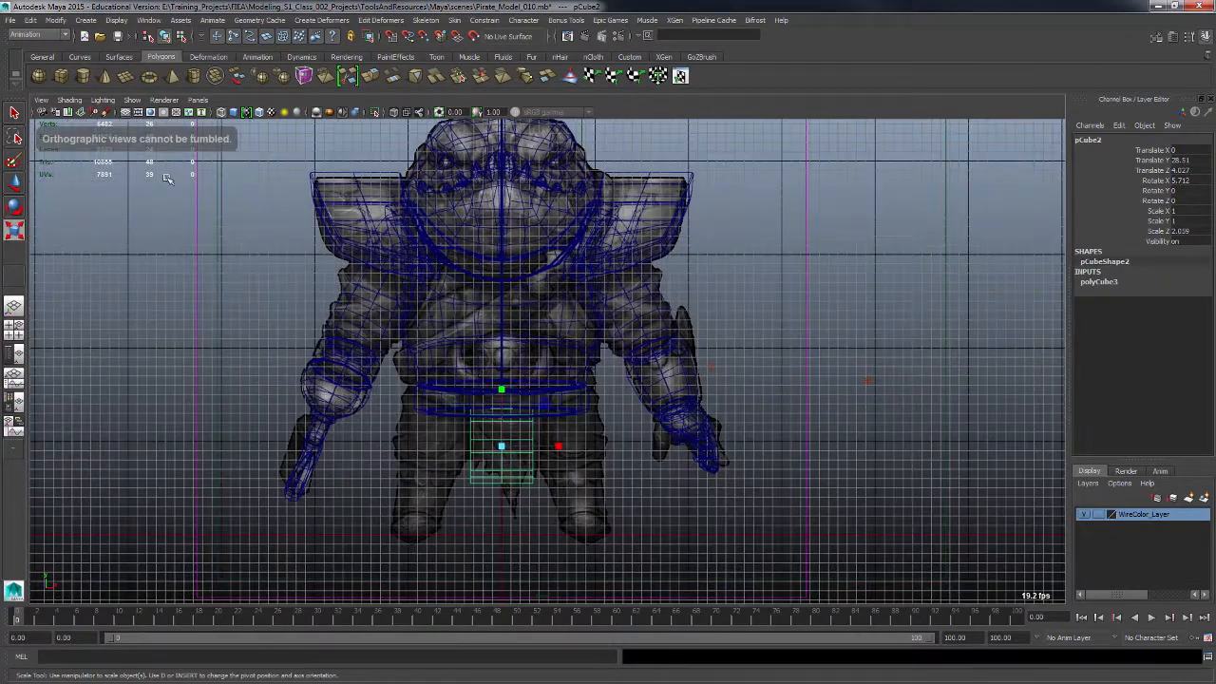
left_click(124, 112)
middle_click_drag(571, 472, 584, 503, "alt")
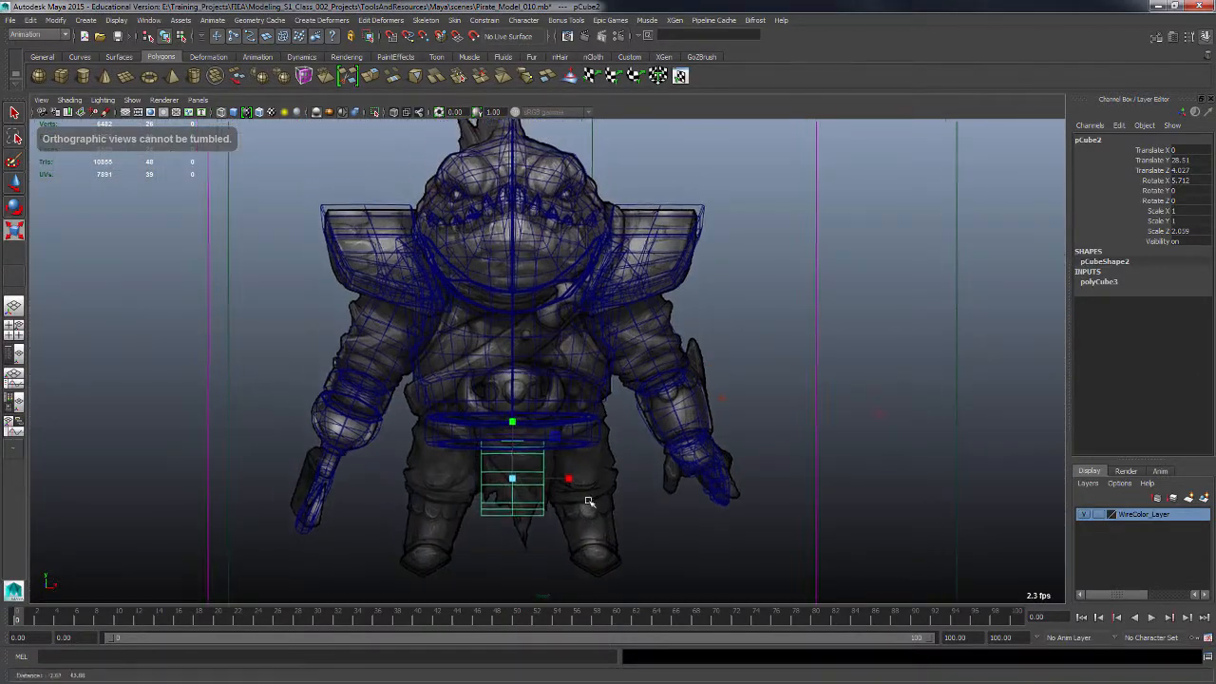
right_click_drag(585, 504, 646, 504, "alt")
mouse_move(567, 493)
left_mouse_down()
mouse_move(662, 494)
mouse_move(569, 495)
left_mouse_up()
middle_click_drag(632, 495, 576, 456, "alt")
Step: Extrude the four faces on the cube's outer side, toward the character's left hip
key("space")
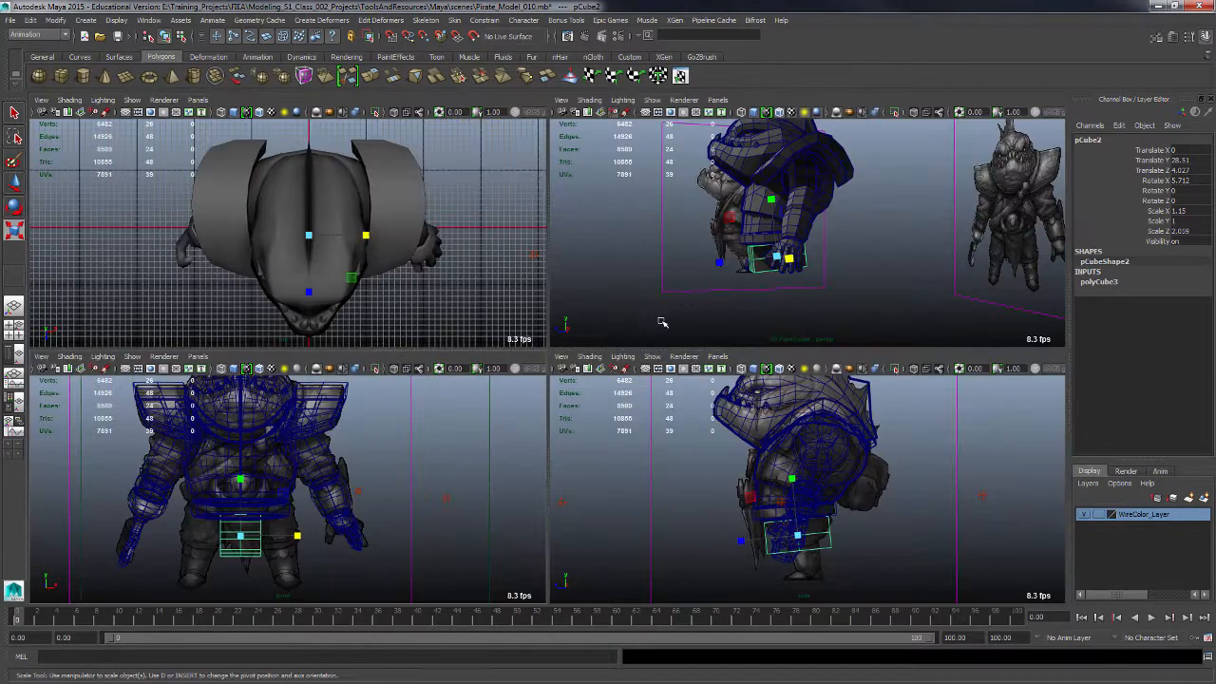
key("space")
left_click_drag(676, 333, 488, 441, "alt")
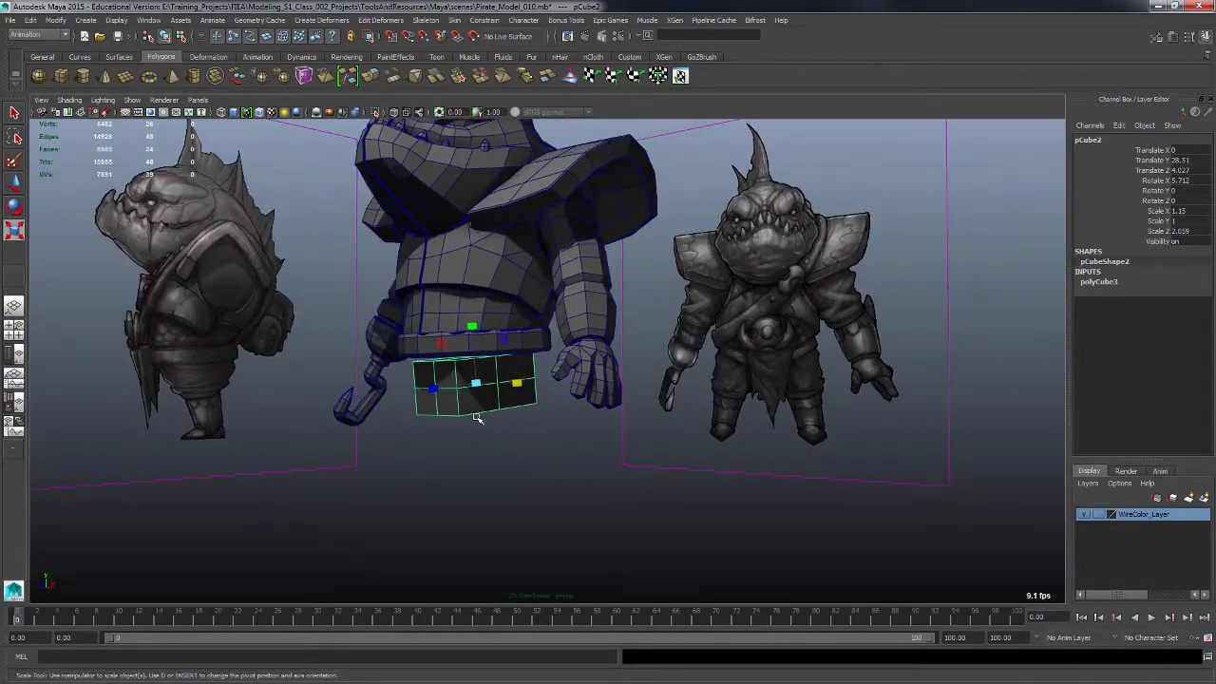
key("F11")
left_click(483, 374)
left_click(509, 393, "shift")
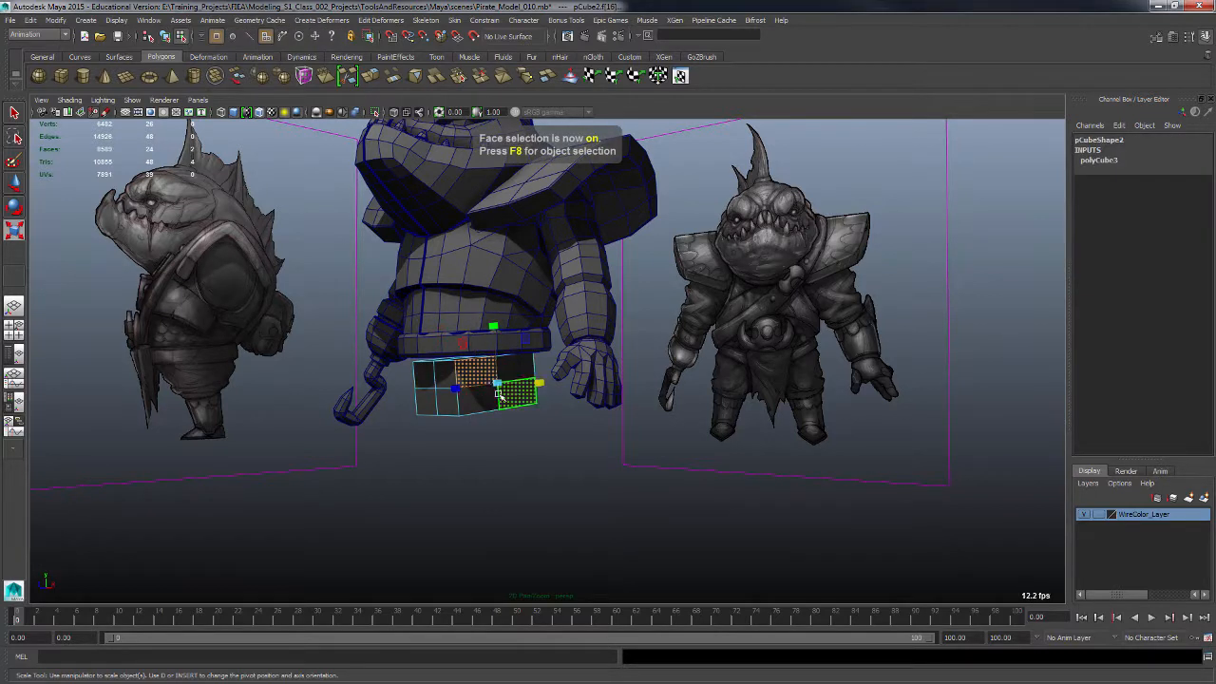
left_click(478, 401, "shift")
left_click(521, 364, "shift")
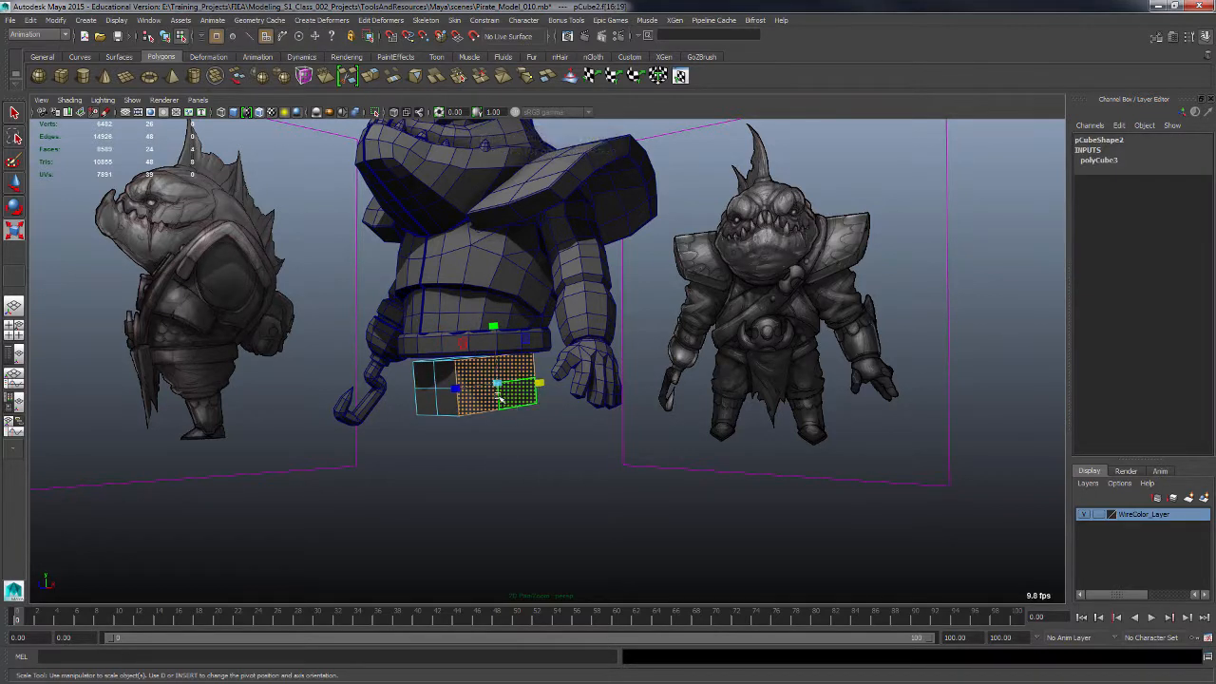
right_click_drag(502, 391, 504, 421, "shift")
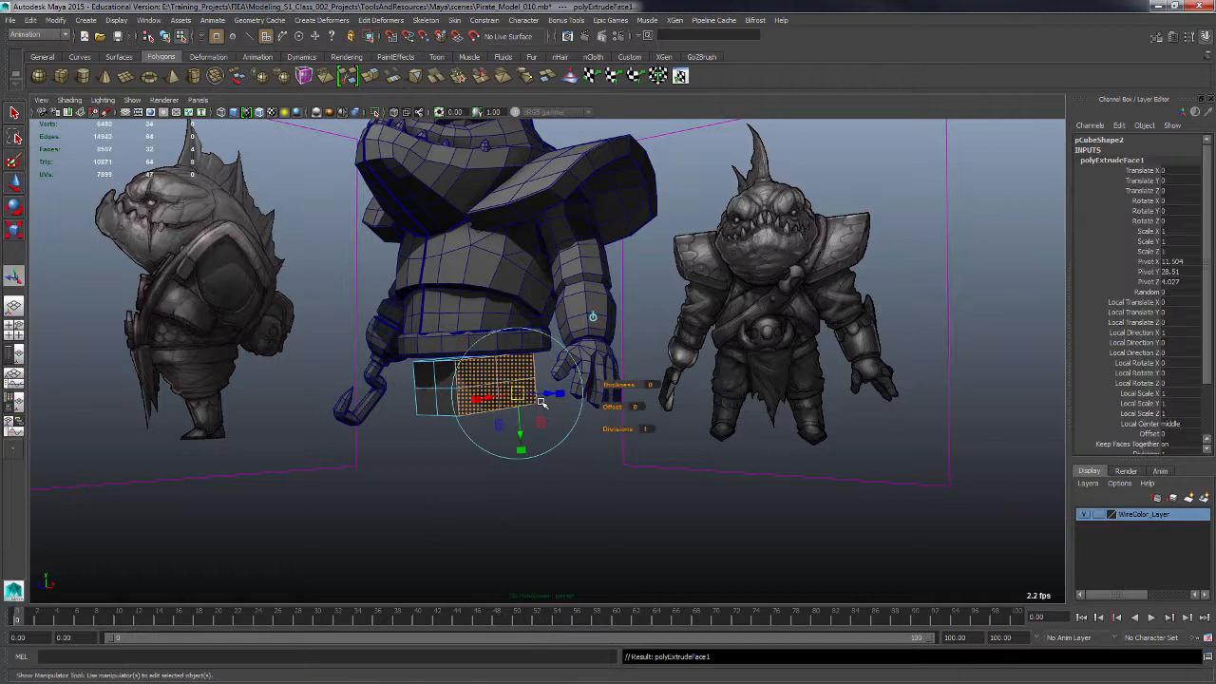
left_click_drag(546, 405, 464, 440, "alt")
left_click(451, 466)
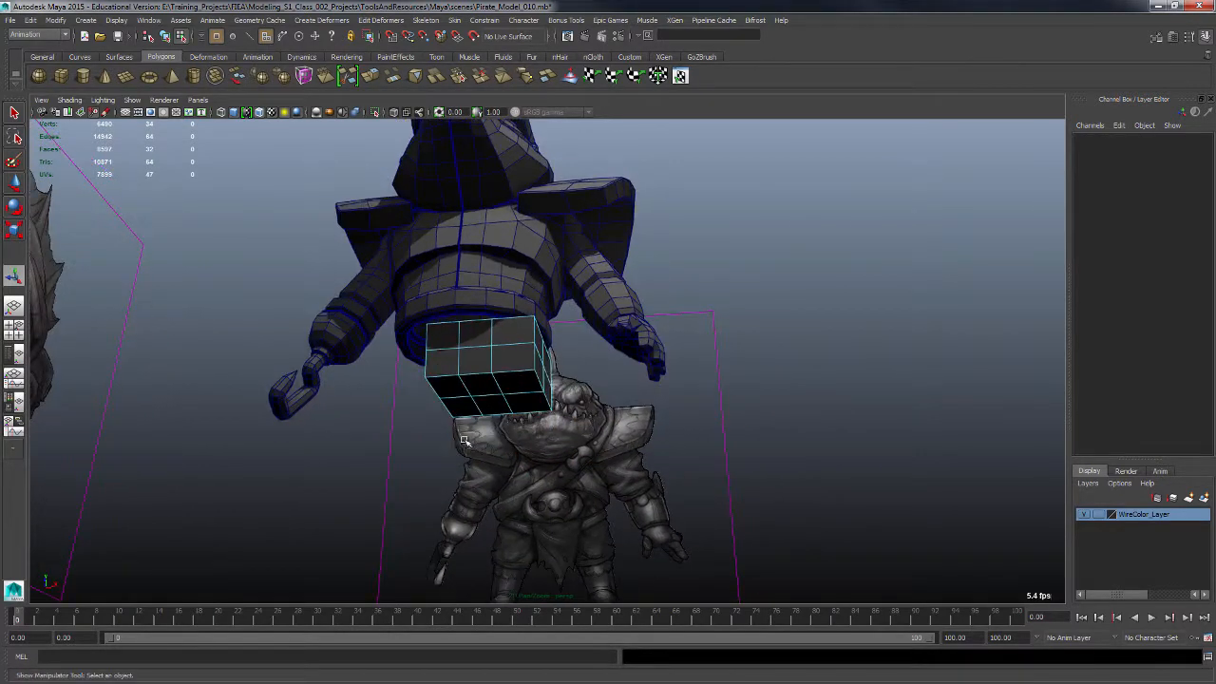
Step: Move the two underside edges at the inner border of the extruded section along X toward the character's centre
key("F10")
left_click(498, 387)
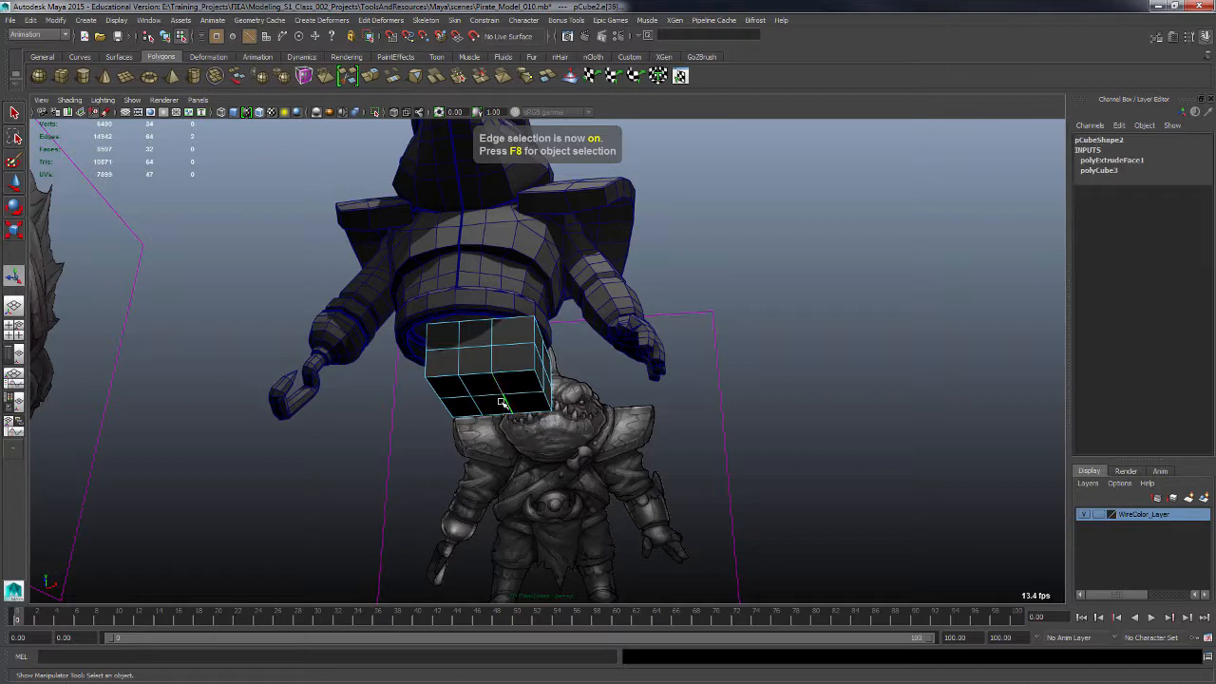
key("w")
left_click_drag(551, 392, 555, 389)
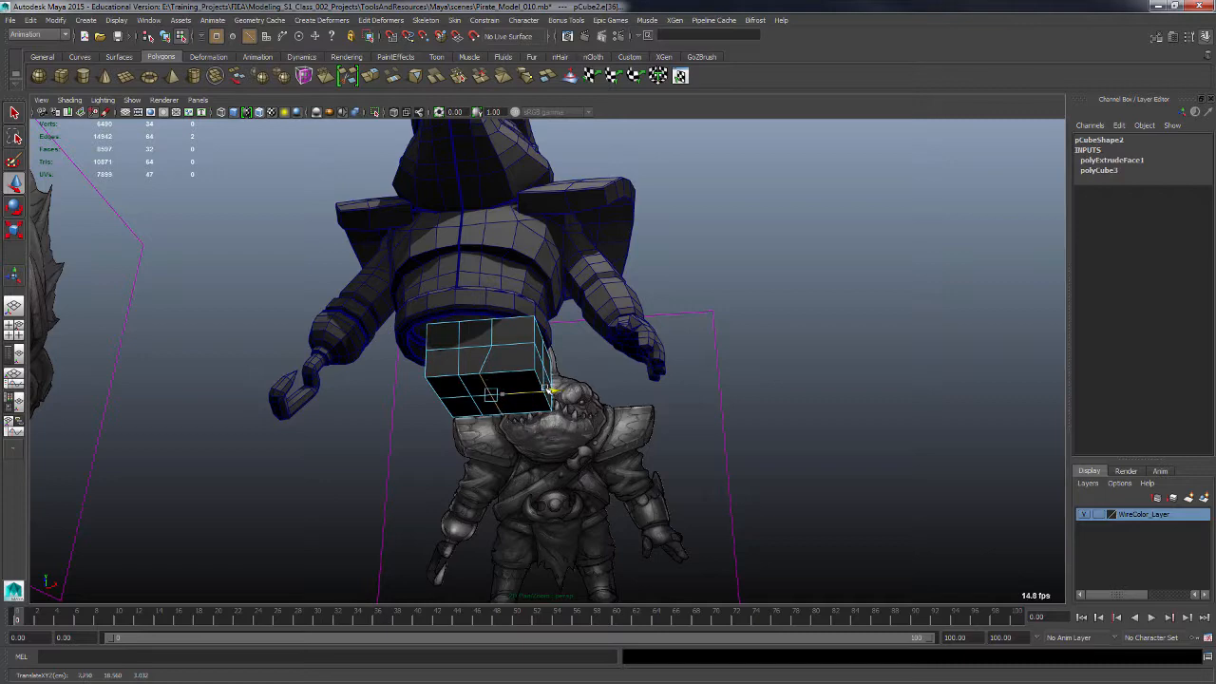
Step: Extrude the two underside faces of the outer hip section downward by about 10.75 to start the leg
left_click_drag(549, 389, 532, 448, "alt")
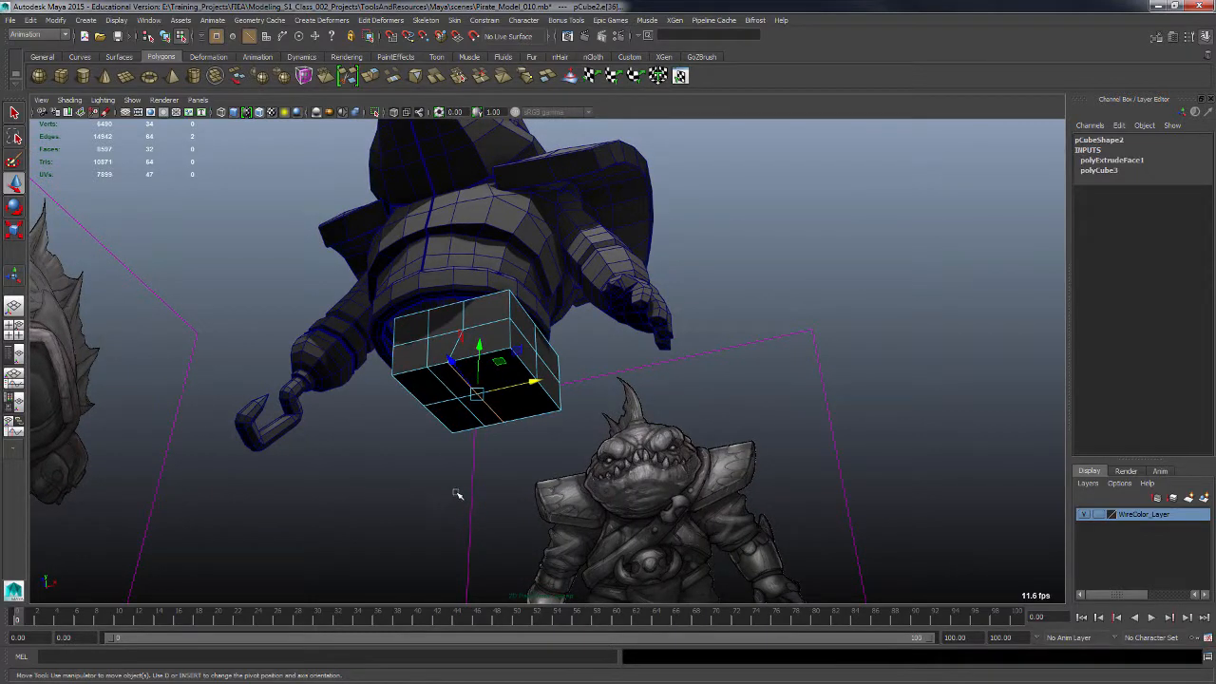
key("F11")
left_click(503, 380)
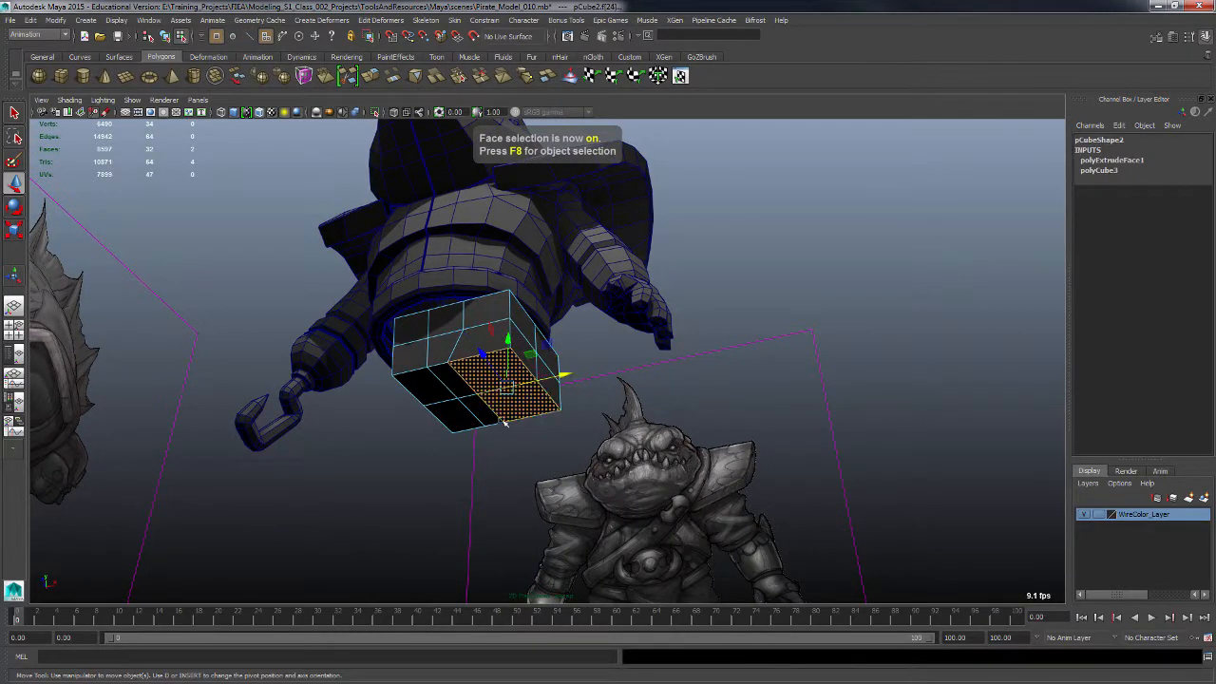
left_click_drag(505, 424, 523, 411, "alt")
right_click(522, 404)
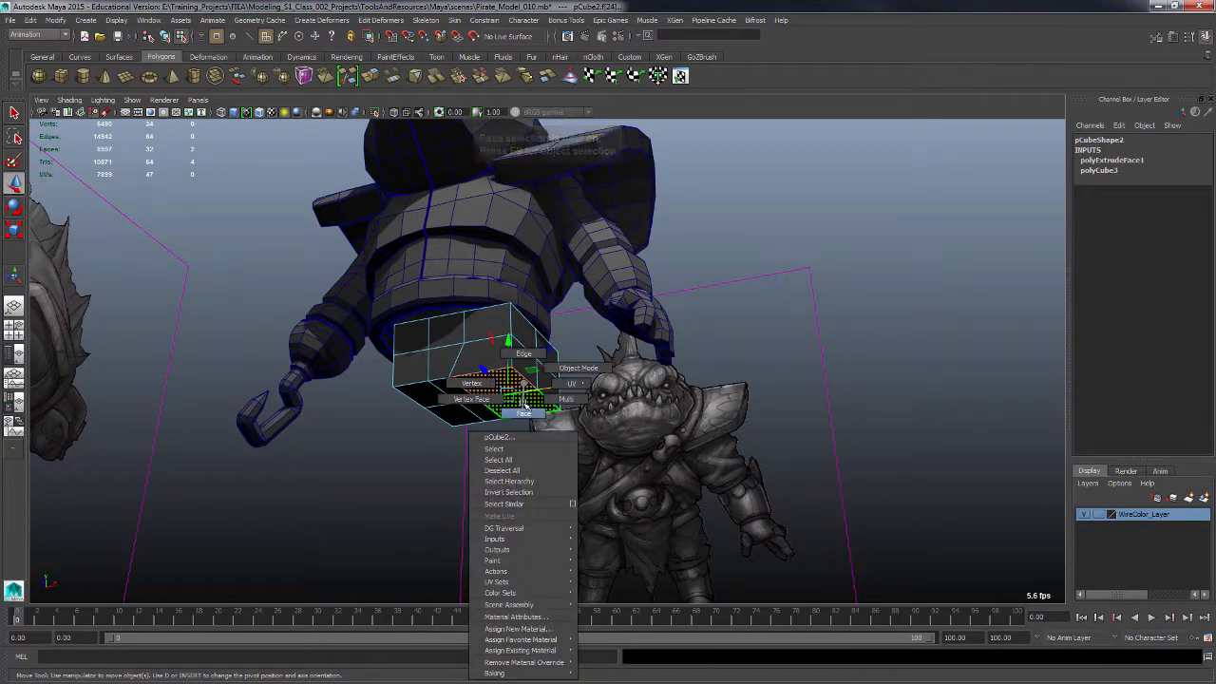
left_click(523, 414)
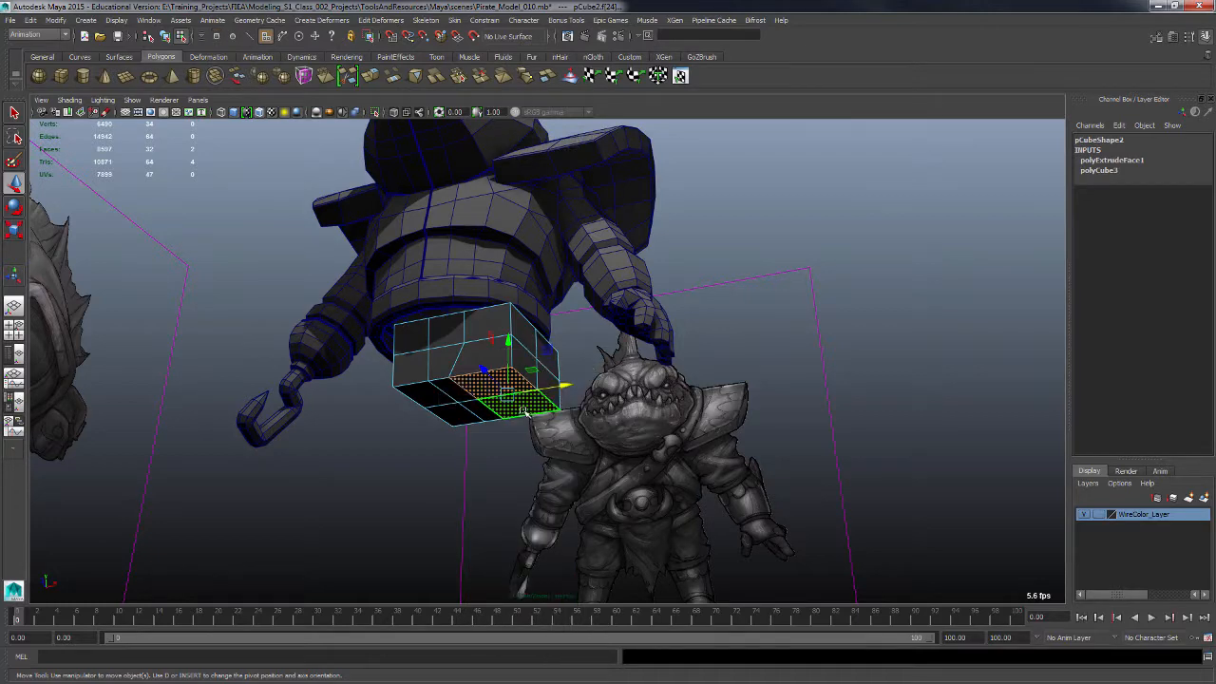
left_click_drag(524, 414, 547, 397, "alt")
left_click_drag(539, 466, 516, 425, "alt")
right_click_drag(518, 406, 523, 435, "shift")
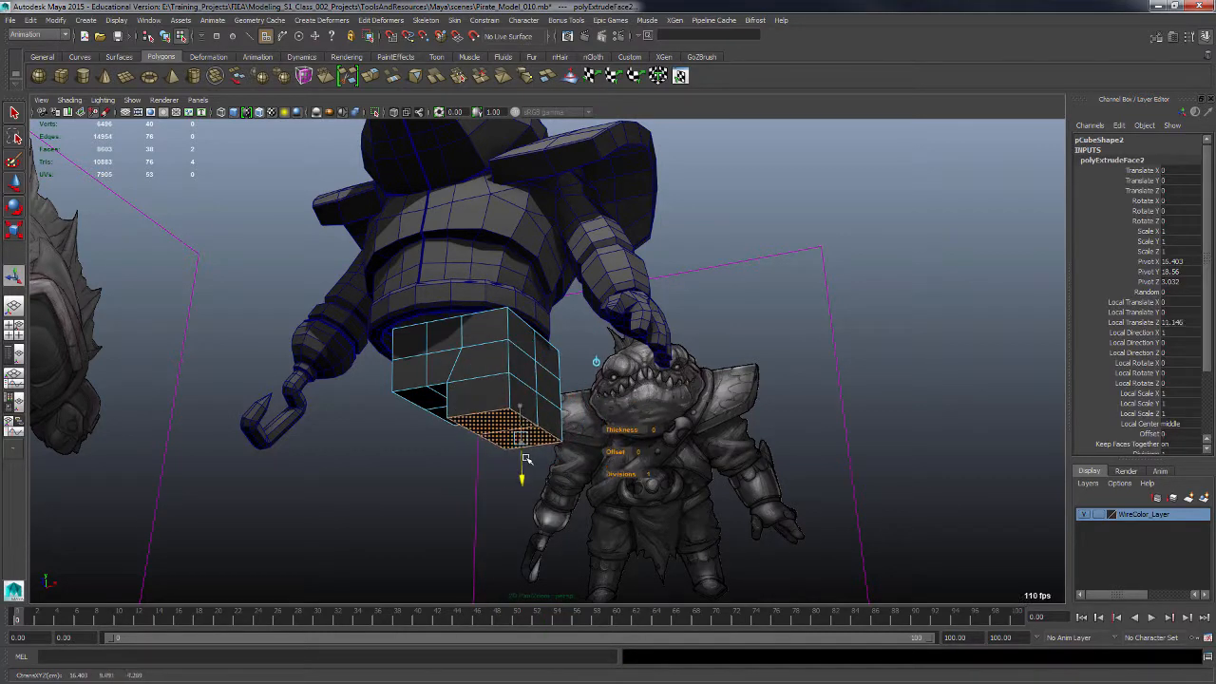
left_click(520, 463)
left_click_drag(516, 467, 655, 430, "alt")
Step: Preview the hip mesh smoothed and delete the faces closing its leg end, waist top and centre side
key("3")
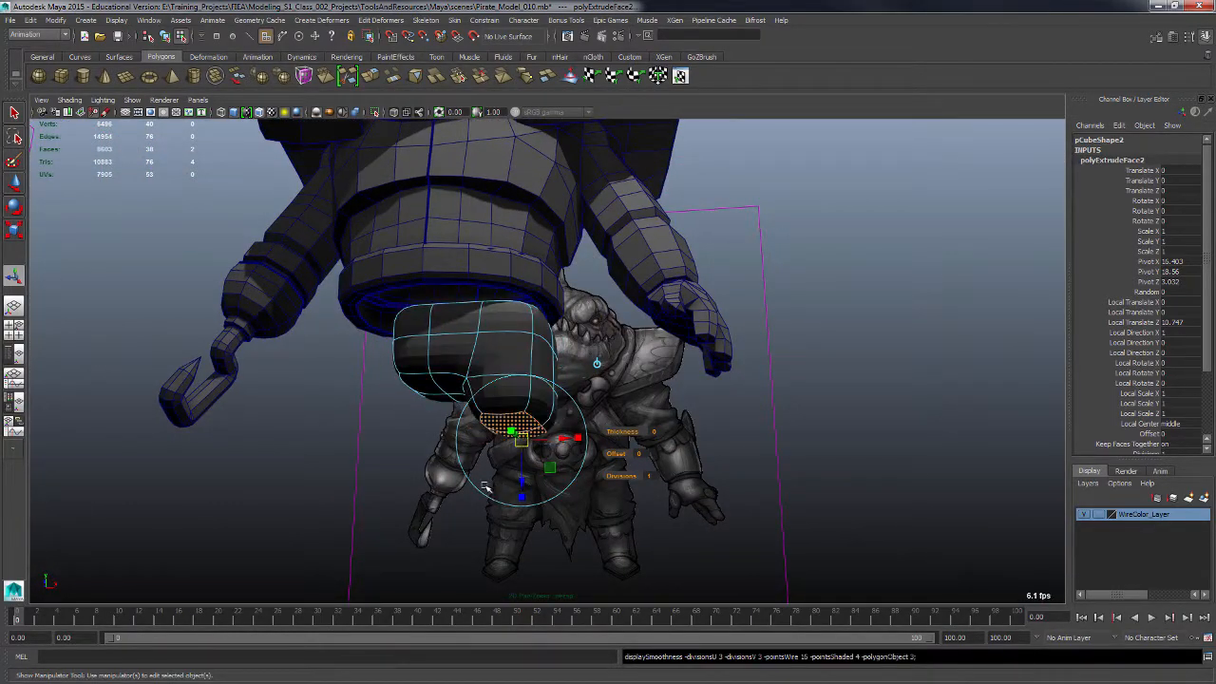
left_click_drag(484, 486, 564, 425, "alt")
key("Delete")
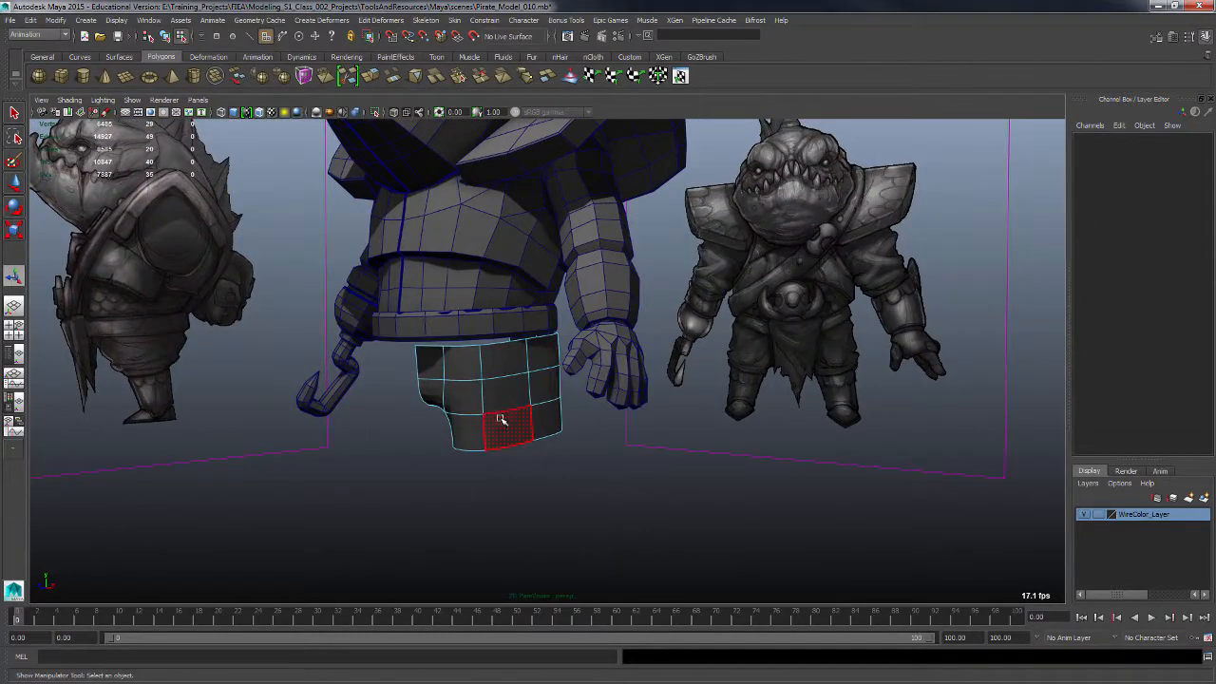
Step: Select the vertical edges down the leg's front outer corner and set the Move tool's axis orientation to Object
right_click_drag(501, 420, 479, 373)
left_click(481, 366)
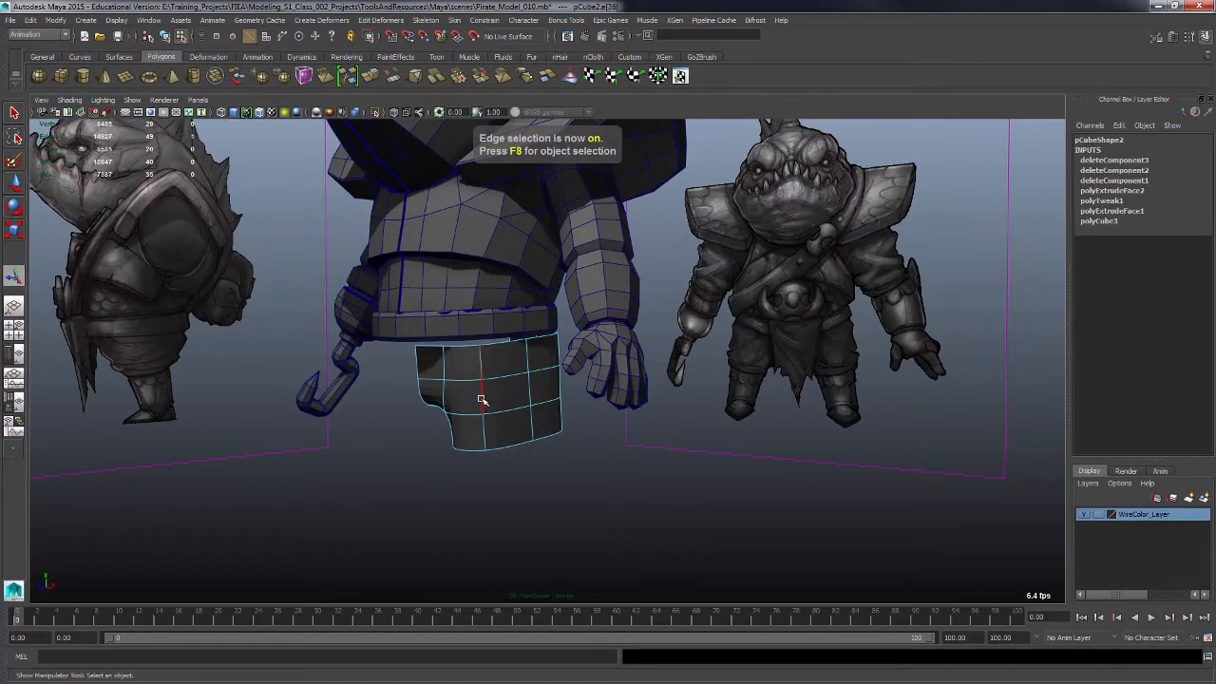
key("w")
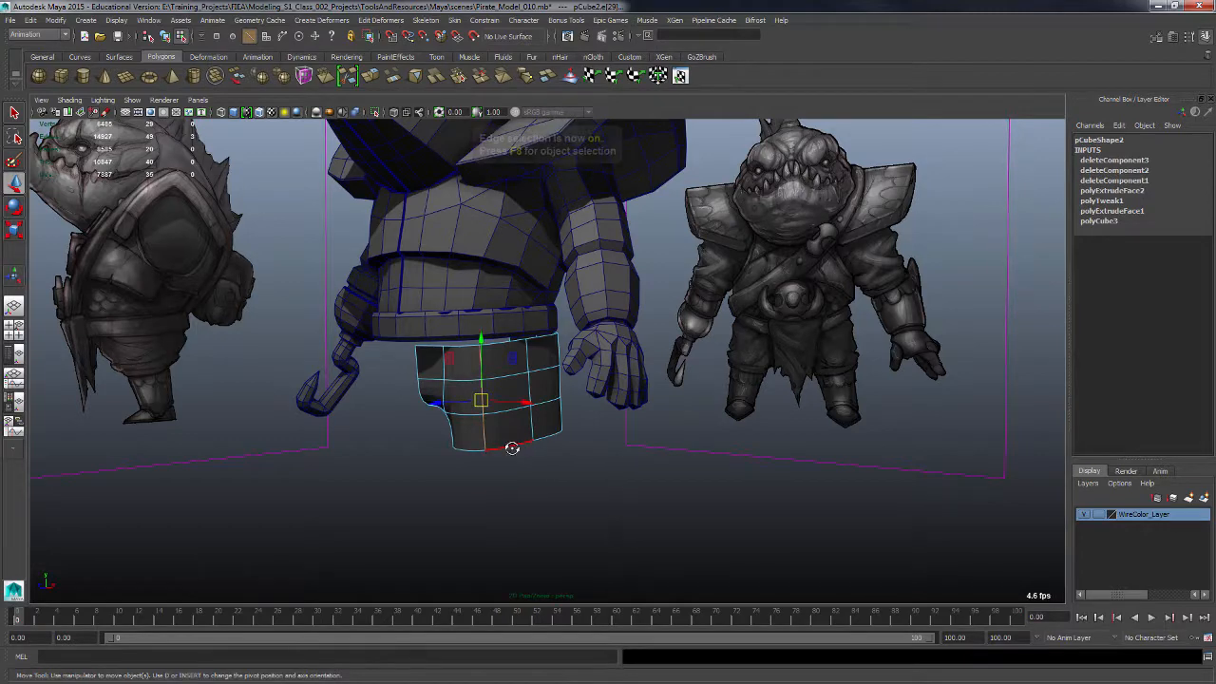
left_click_drag(510, 448, 494, 464, "alt")
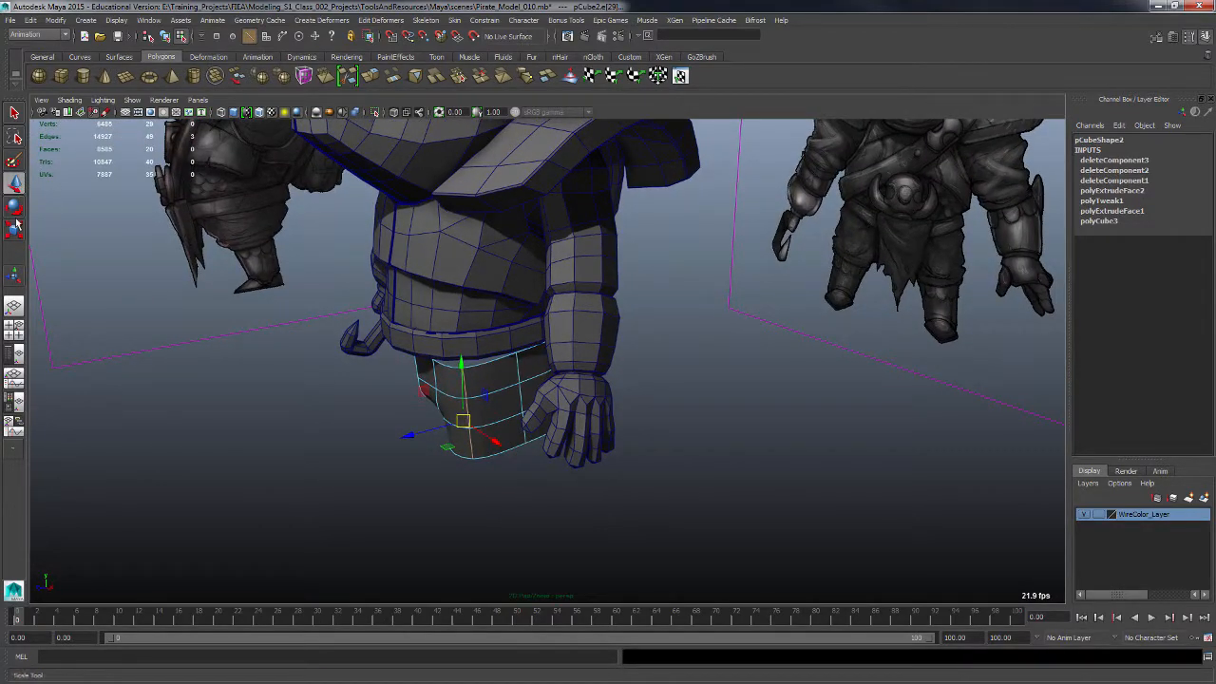
double_click(15, 180)
left_click_drag(57, 173, 730, 150)
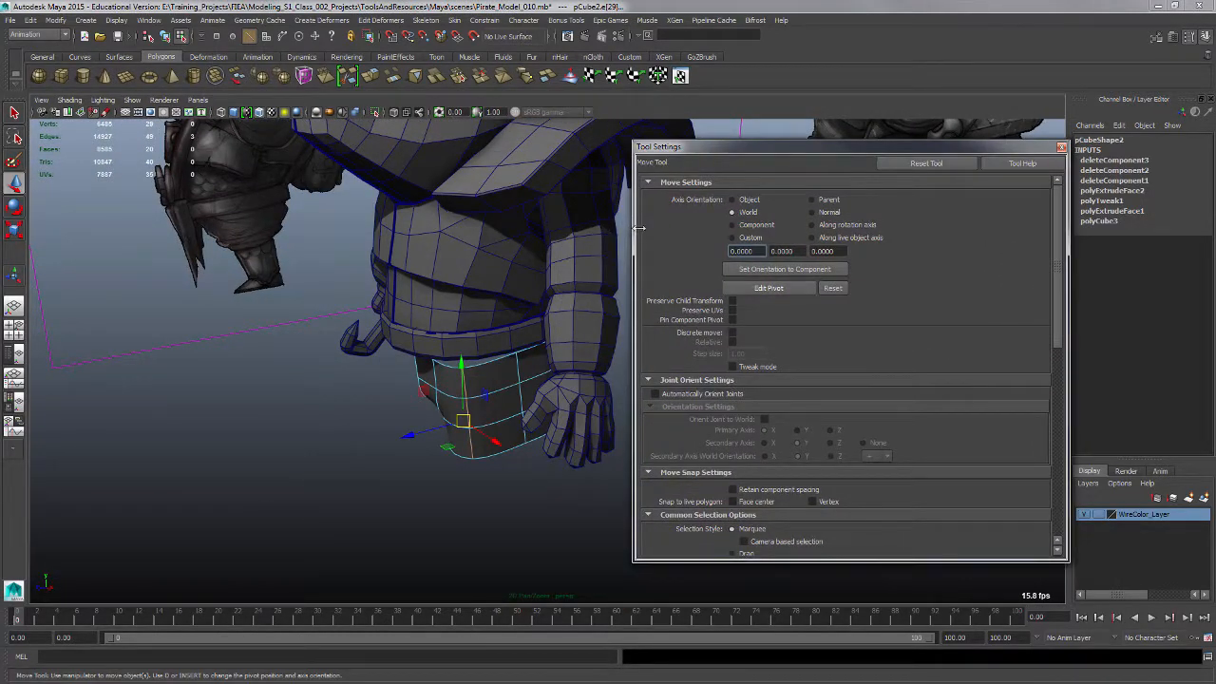
left_click_drag(640, 228, 692, 228)
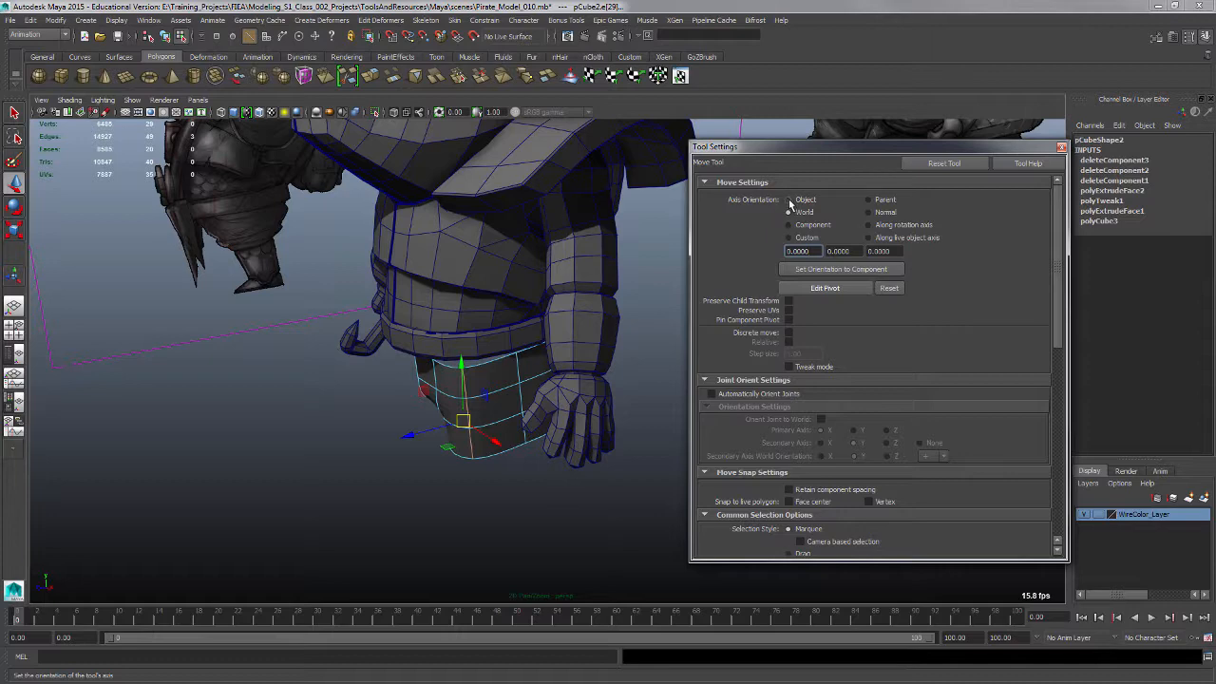
left_click(789, 200)
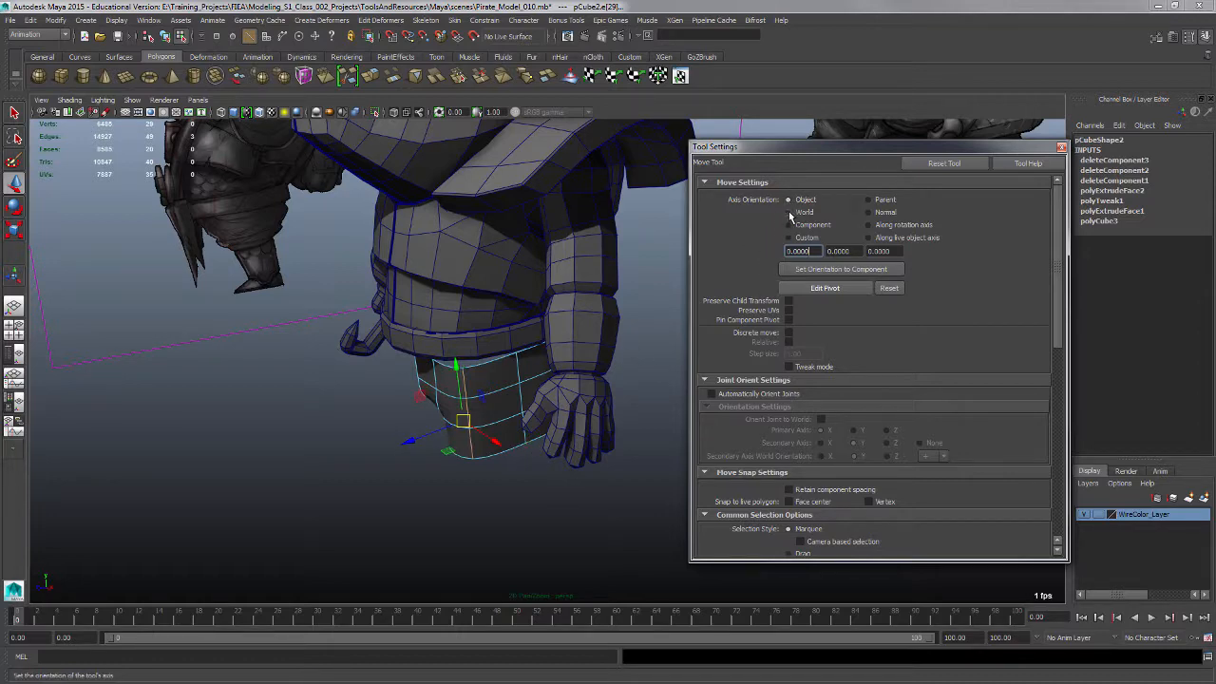
left_click(789, 212)
left_click(789, 200)
Step: Reposition the hip mesh's side edges and the front centre-line edge at the waist to round out the pelvis
left_click_drag(428, 361, 540, 408, "alt")
left_click_drag(552, 455, 514, 323, "alt")
left_click_drag(589, 366, 478, 383, "alt")
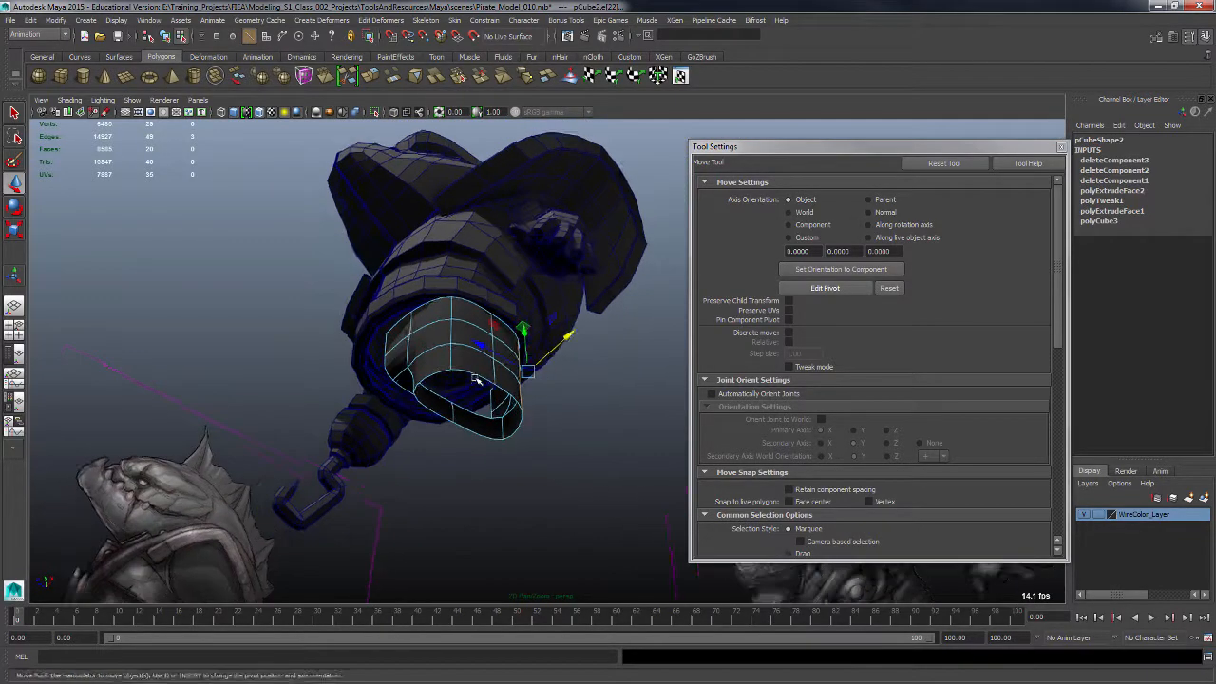
right_click_drag(478, 383, 503, 386, "alt")
middle_click_drag(503, 386, 508, 387, "alt")
left_click_drag(508, 387, 380, 354, "alt")
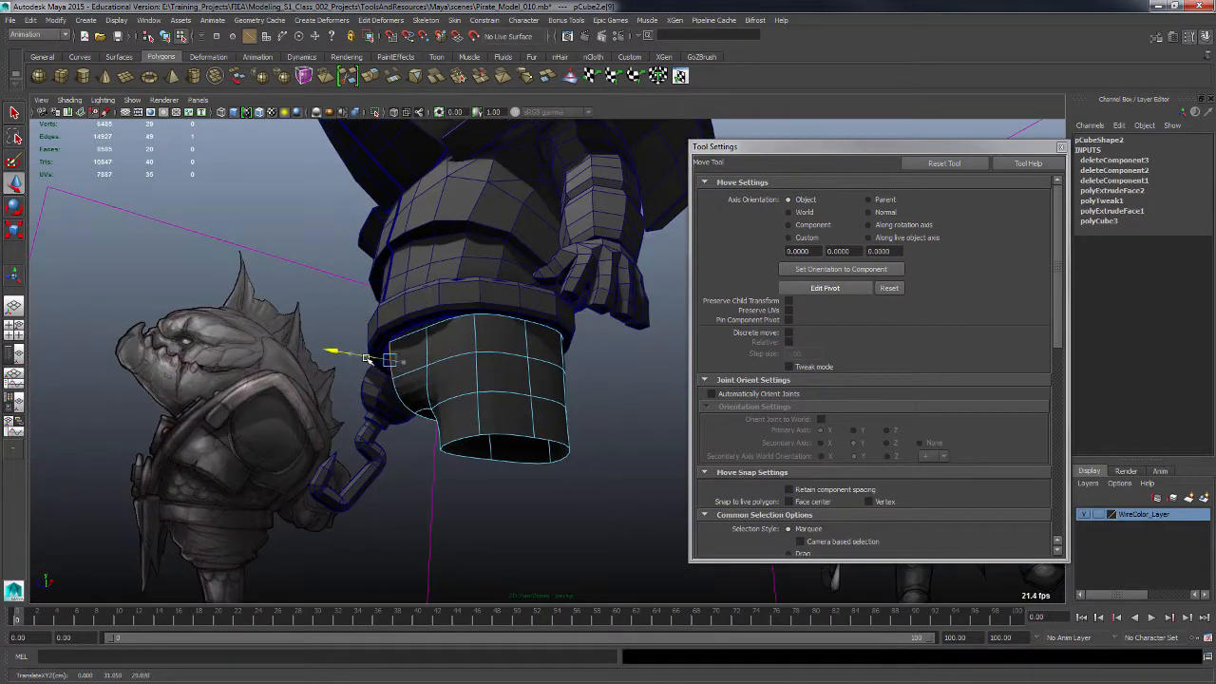
Step: Adjust the height of the front and outer waist edges along Y so they follow the belt's underside
left_click_drag(366, 359, 446, 294, "alt")
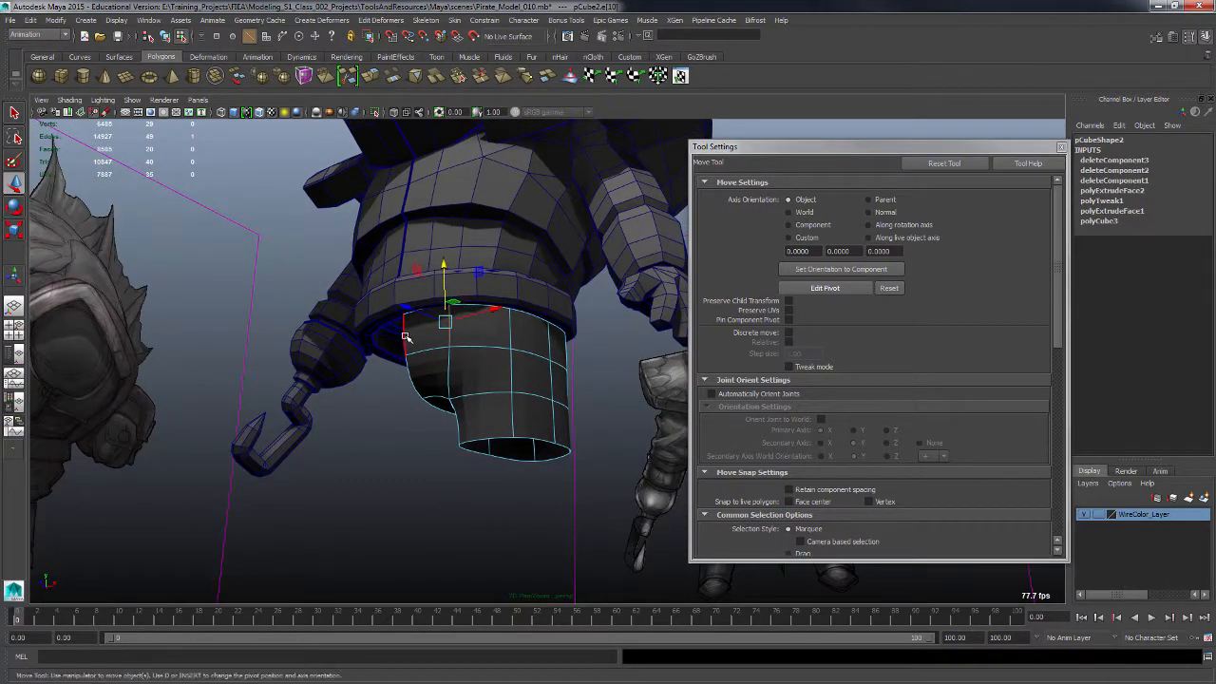
left_click_drag(404, 297, 459, 334, "alt")
left_click(460, 332)
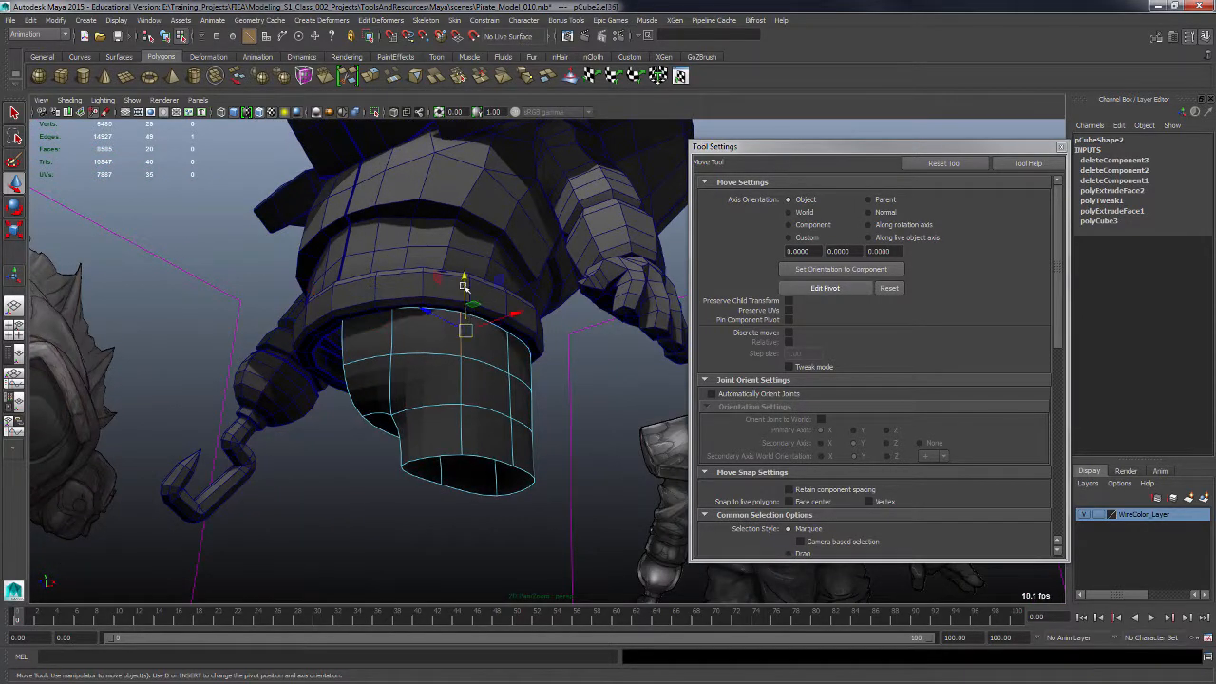
left_click_drag(464, 285, 523, 425)
mouse_move(559, 475)
left_mouse_down("alt")
mouse_move(428, 220)
mouse_move(489, 291)
mouse_move(419, 282)
mouse_move(431, 282)
left_mouse_up("alt")
left_click(431, 228)
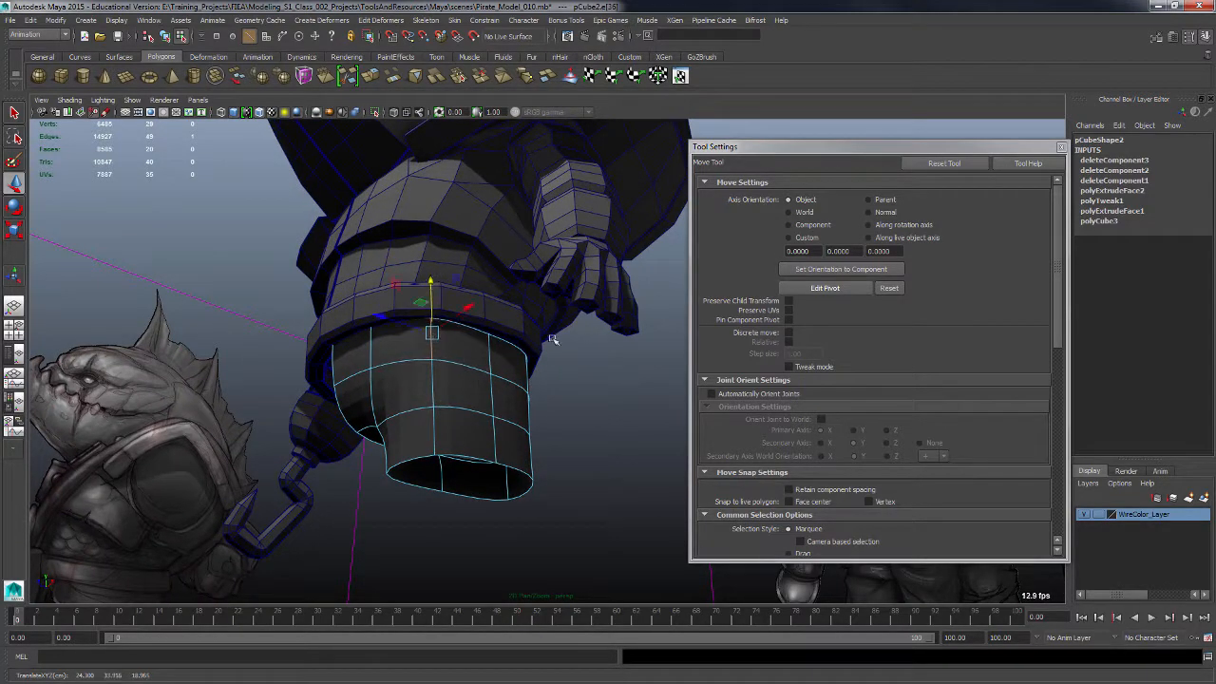
Step: Adjust the rear waist edges along Y, including the one at the centre line, to meet the belt
mouse_move(551, 339)
left_mouse_down("alt")
mouse_move(490, 333)
mouse_move(557, 353)
mouse_move(561, 317)
mouse_move(524, 285)
mouse_move(516, 329)
mouse_move(541, 399)
mouse_move(557, 405)
mouse_move(379, 441)
mouse_move(448, 393)
mouse_move(399, 386)
left_mouse_up("alt")
left_click(399, 386)
left_click_drag(391, 338, 480, 391)
left_click_drag(480, 344, 477, 337)
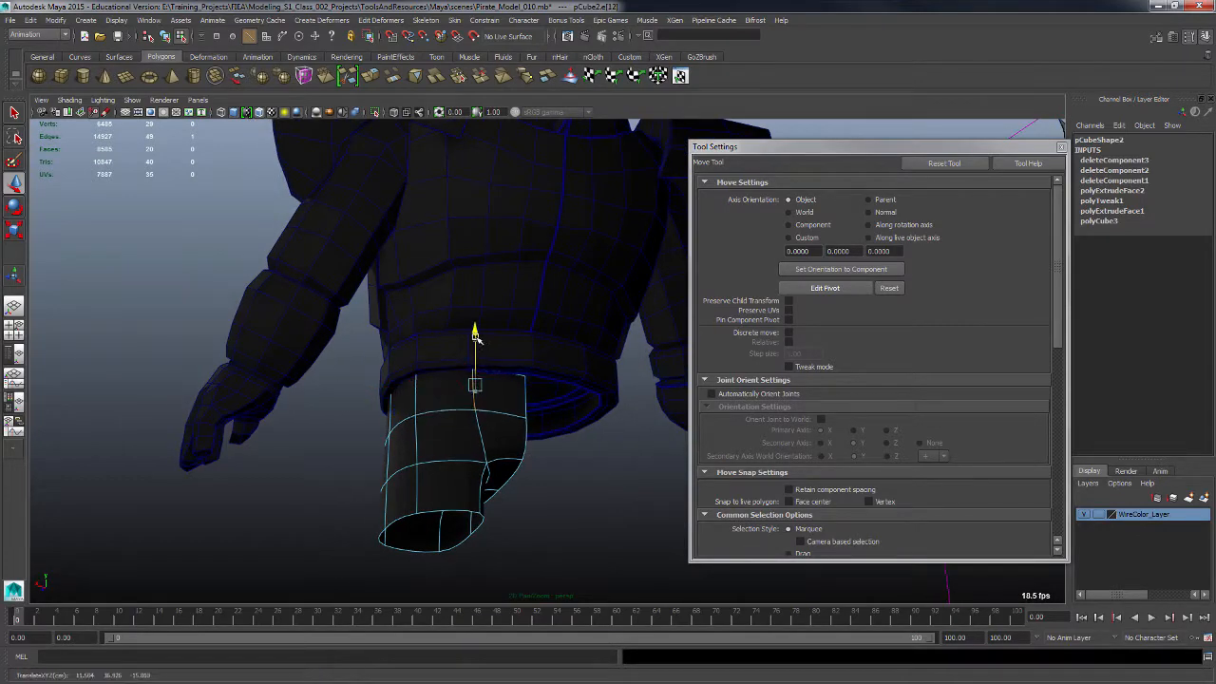
mouse_move(553, 389)
left_mouse_down("alt")
mouse_move(541, 396)
mouse_move(557, 396)
left_mouse_up("alt")
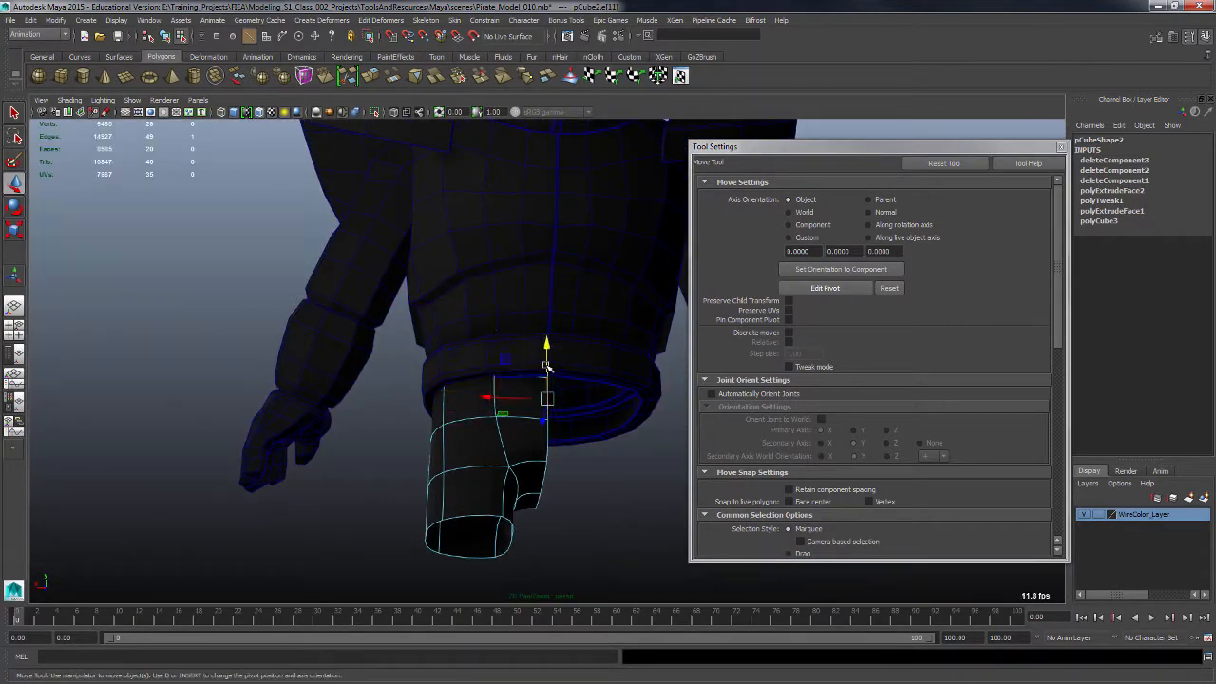
left_click_drag(547, 349, 514, 459, "alt")
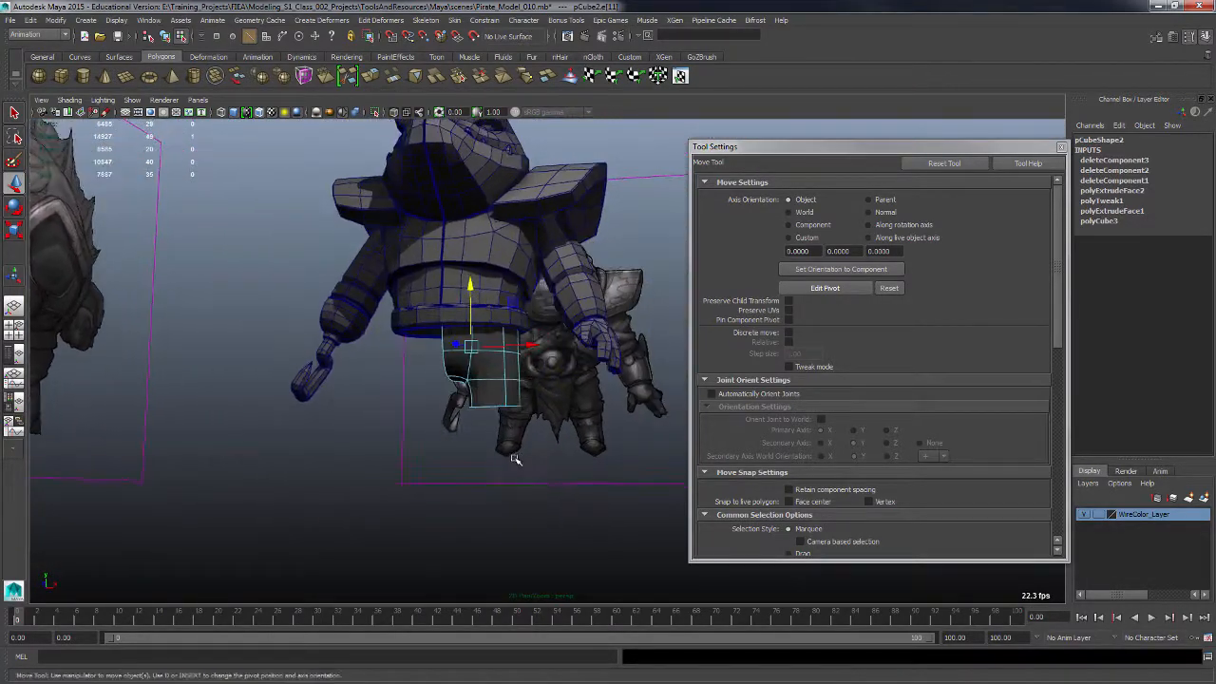
Step: Compare the hip and leg mesh with the front and side reference images, closing the Move tool settings
key("space")
key("space")
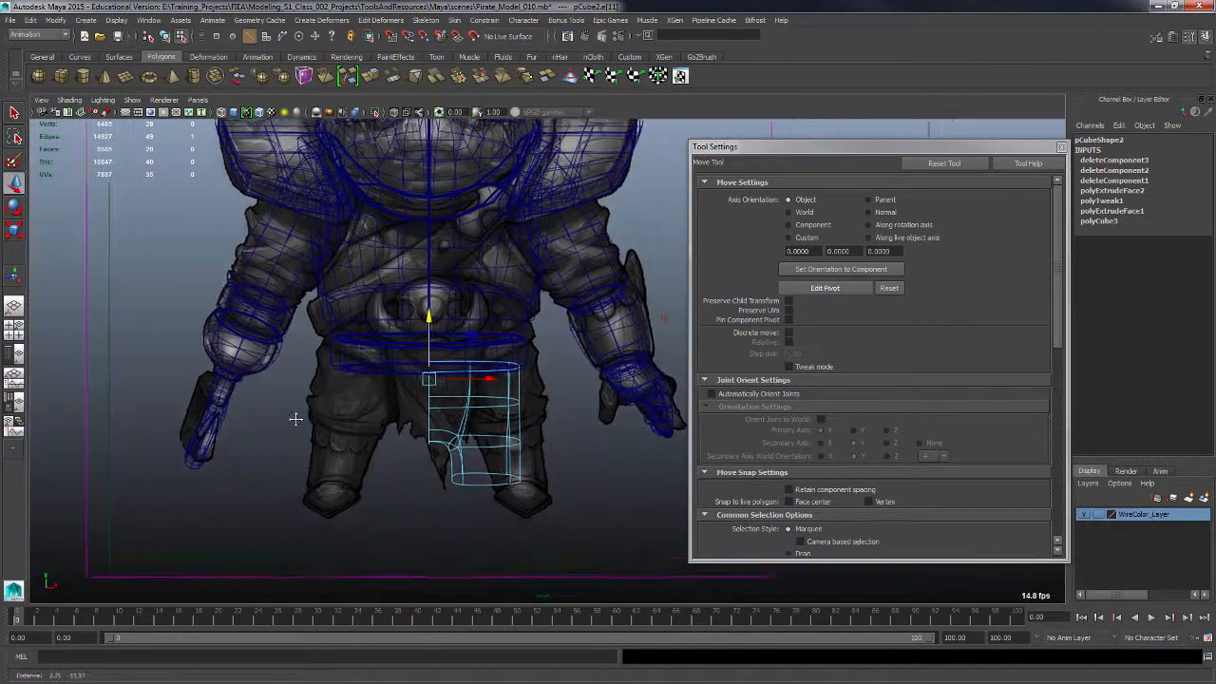
left_click_drag(361, 485, 525, 368, "alt")
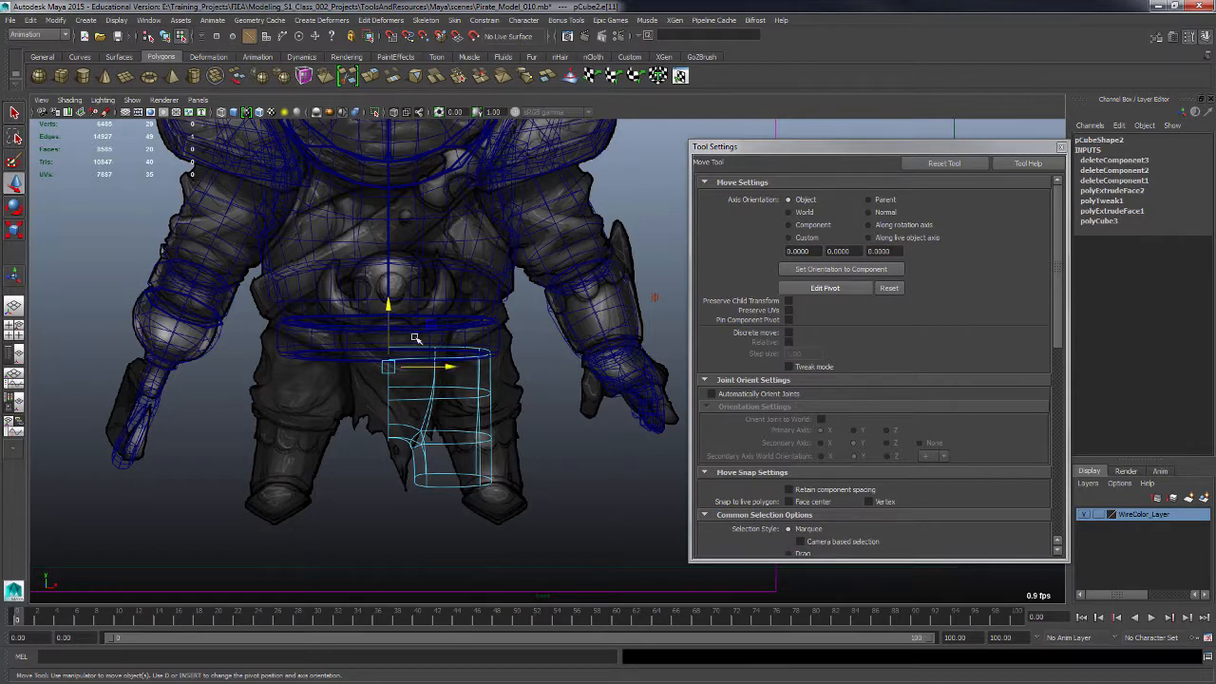
middle_click_drag(513, 338, 493, 399, "alt")
right_click_drag(532, 408, 530, 428, "alt")
left_click_drag(530, 428, 529, 436, "alt")
middle_click_drag(532, 402, 513, 393, "alt")
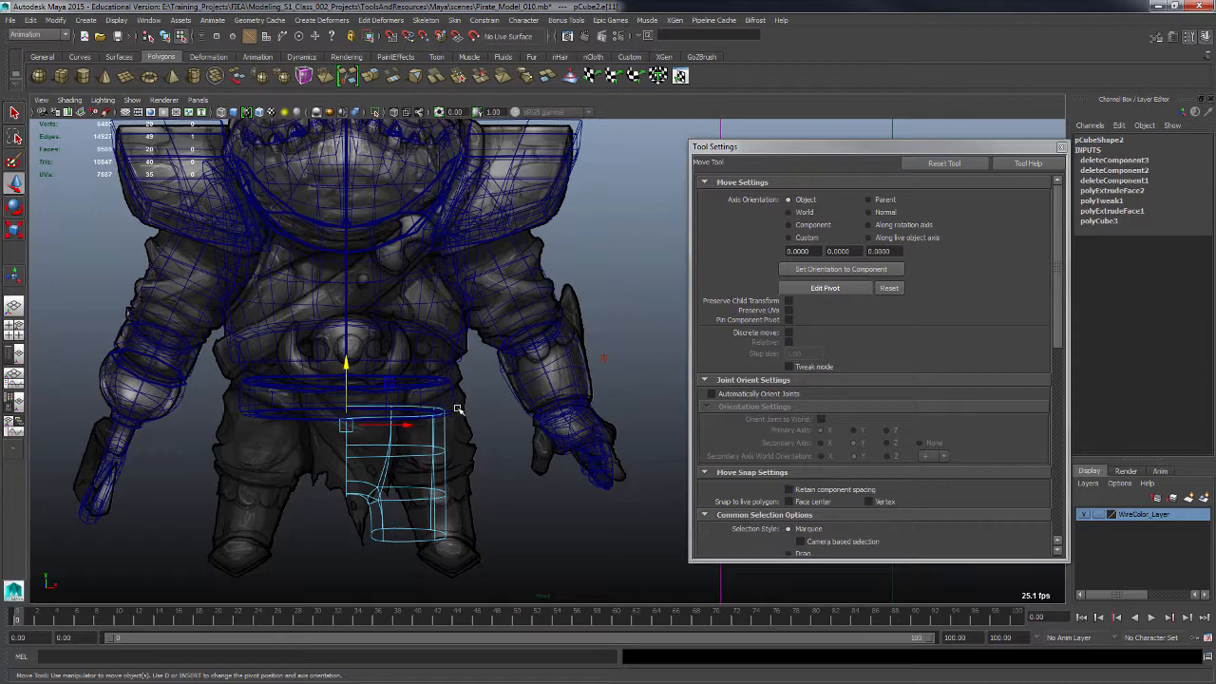
key("space")
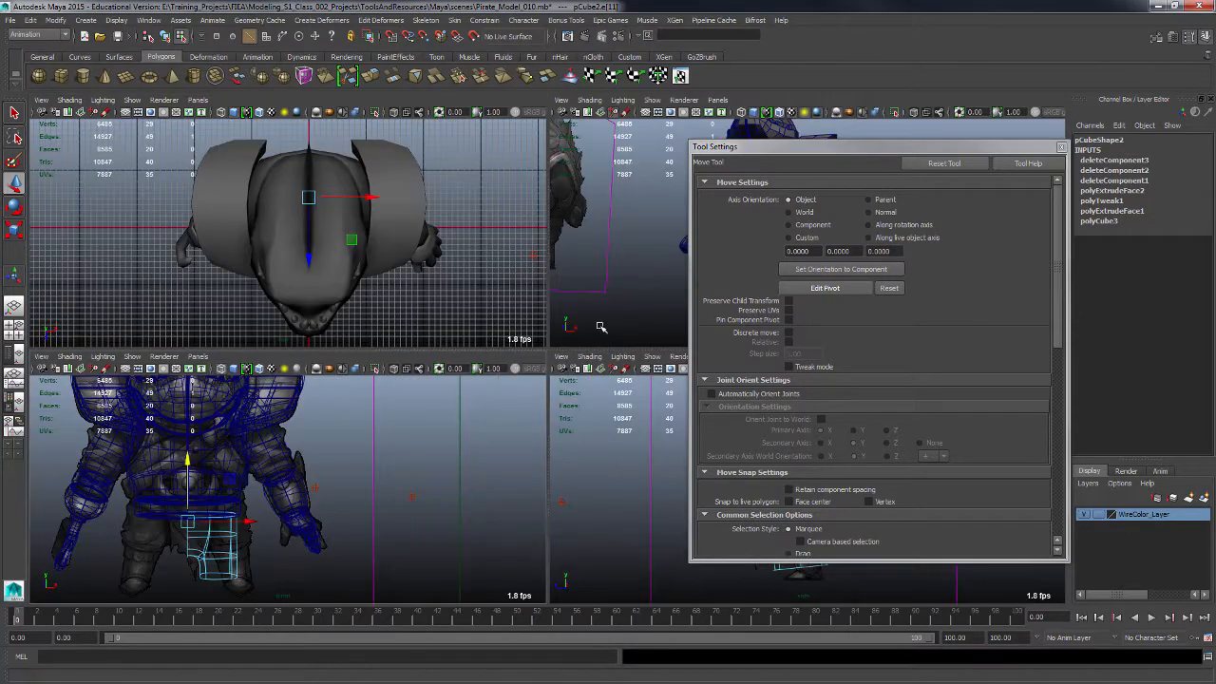
left_click(1064, 149)
key("space")
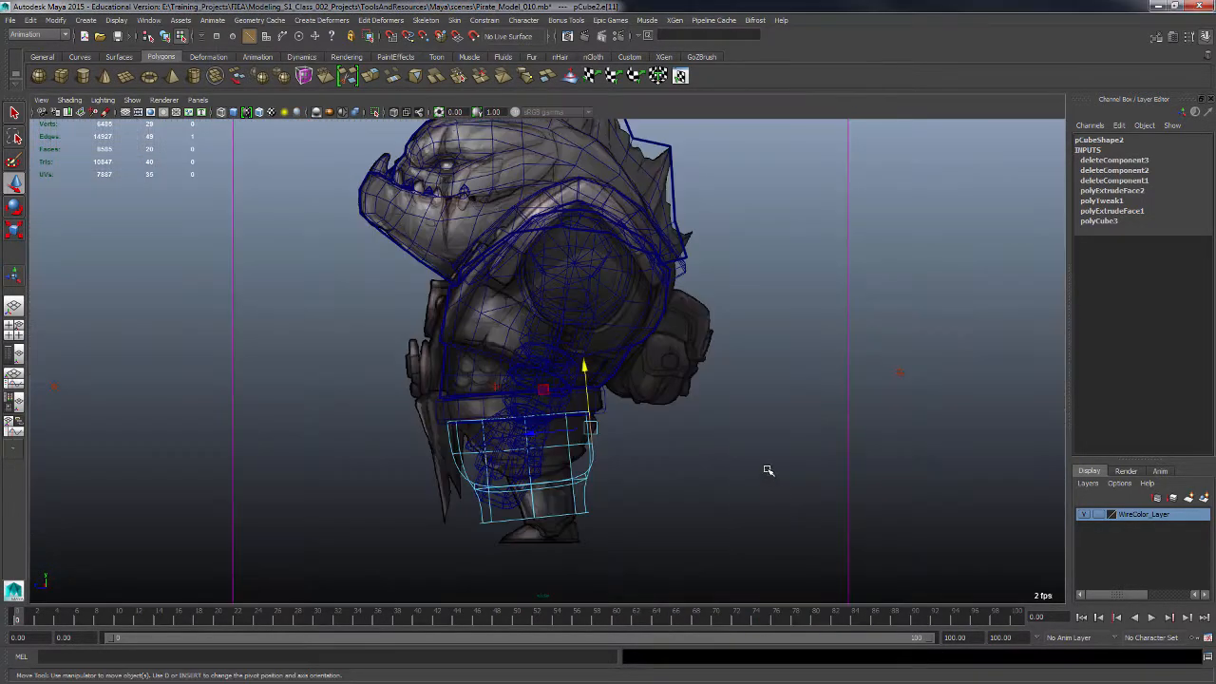
middle_click_drag(542, 432, 530, 438, "alt")
right_click_drag(561, 446, 722, 475, "alt")
middle_click_drag(626, 448, 610, 335, "alt")
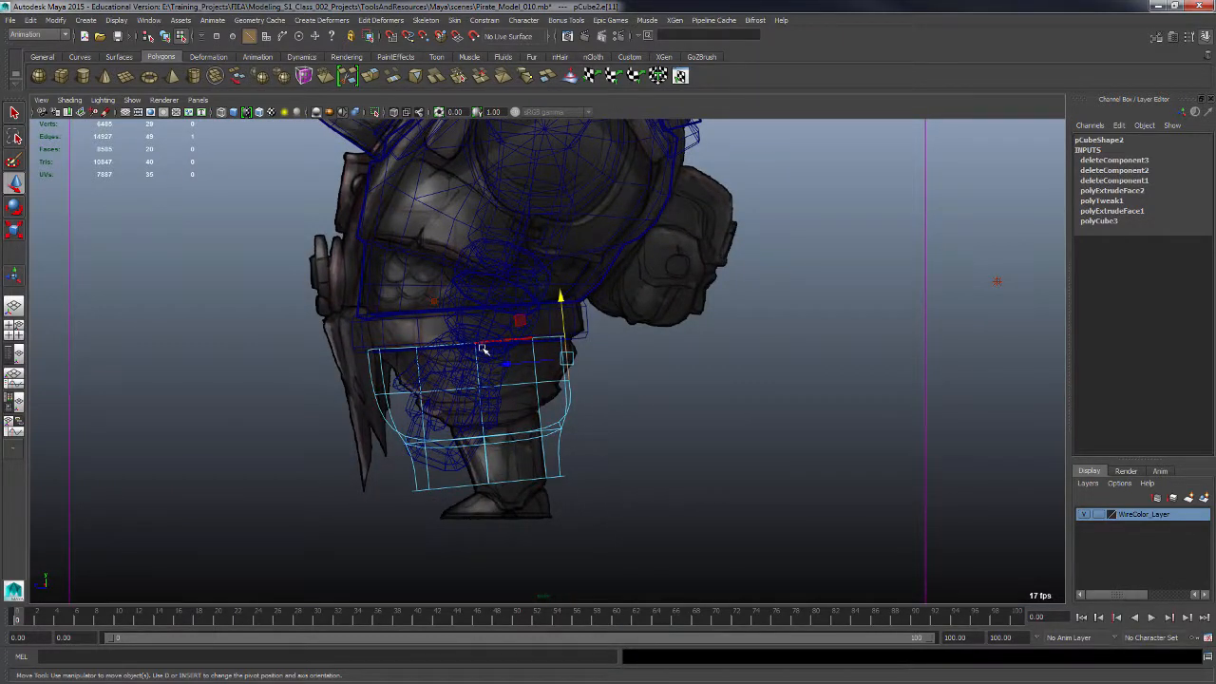
Step: Select the vertices along the belt's lower edge in the front view
key("space")
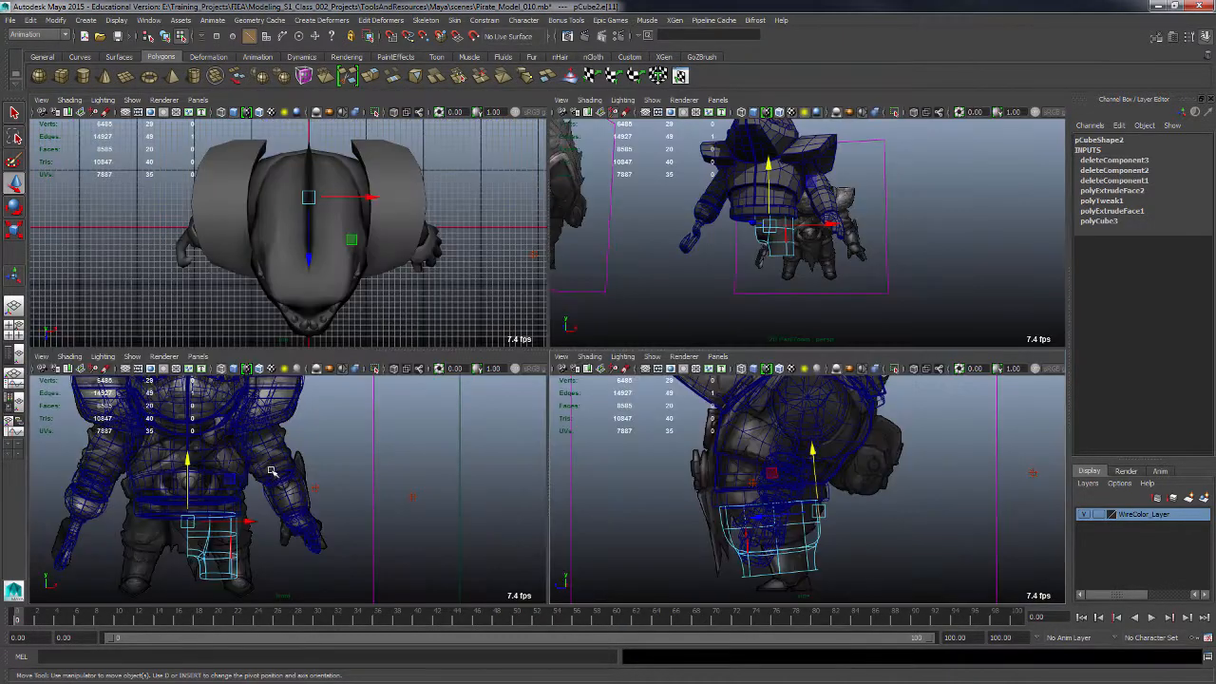
key("space")
middle_click_drag(512, 427, 537, 391, "alt")
scroll(554, 440, "up", 2)
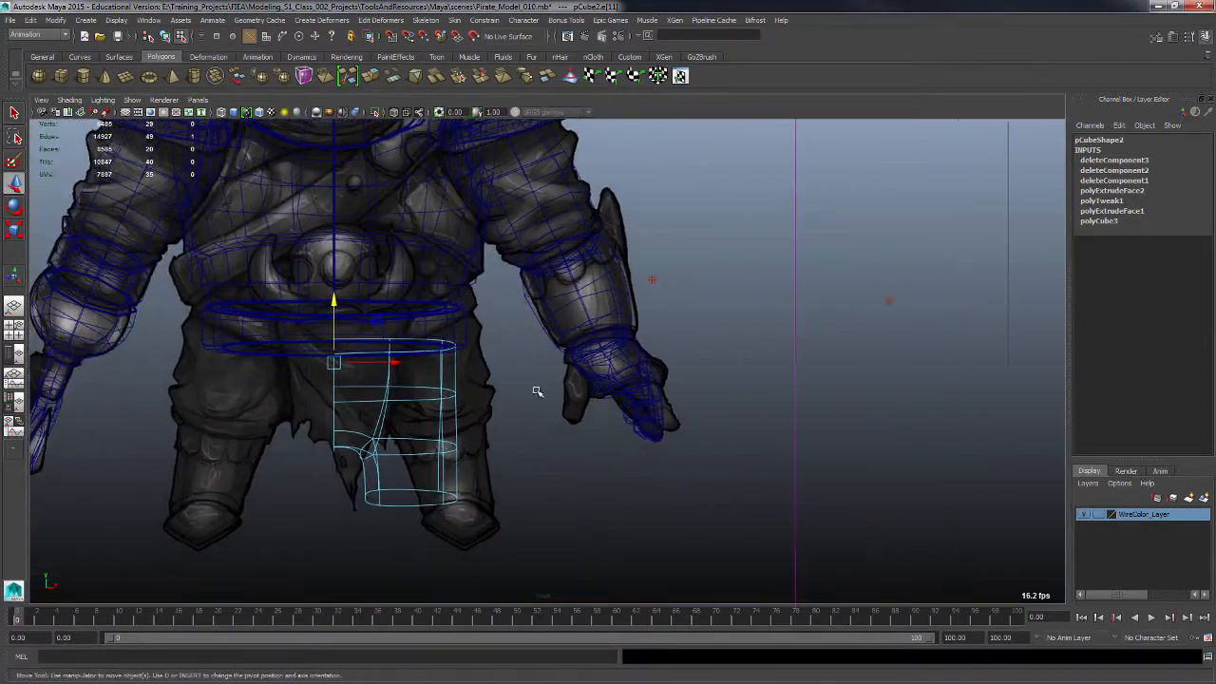
left_click(538, 390, "alt")
scroll(534, 411, "up", 1)
left_click(458, 344)
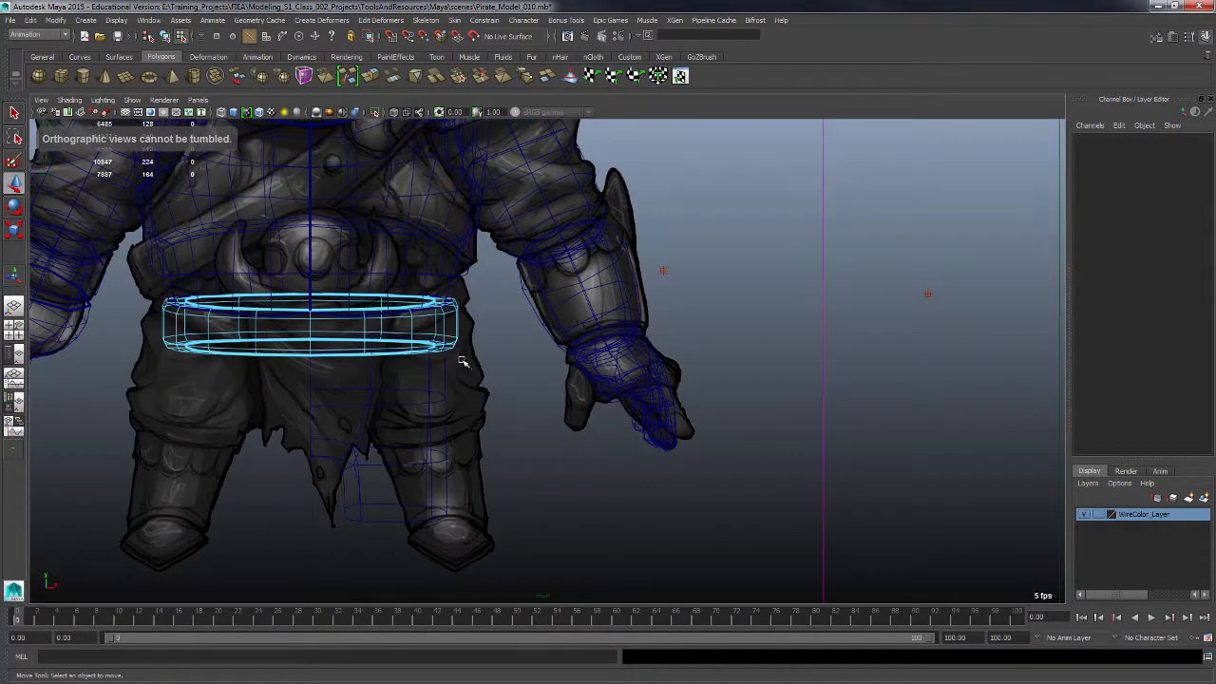
key("F9")
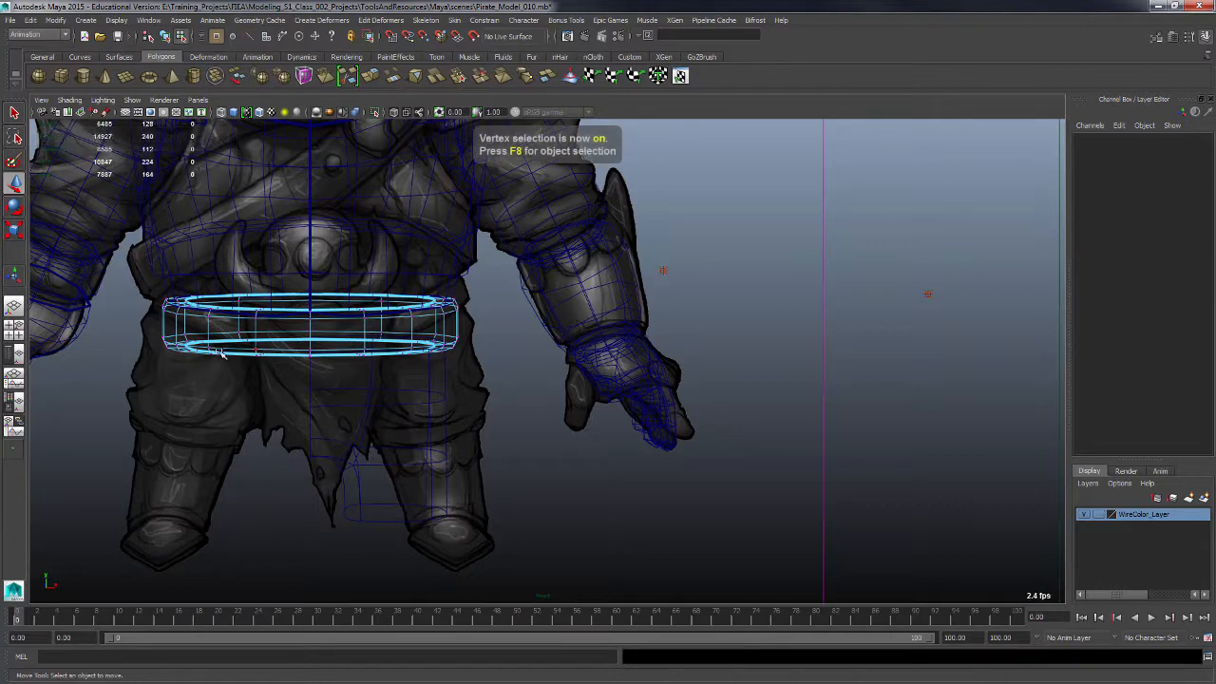
left_click_drag(150, 330, 518, 385)
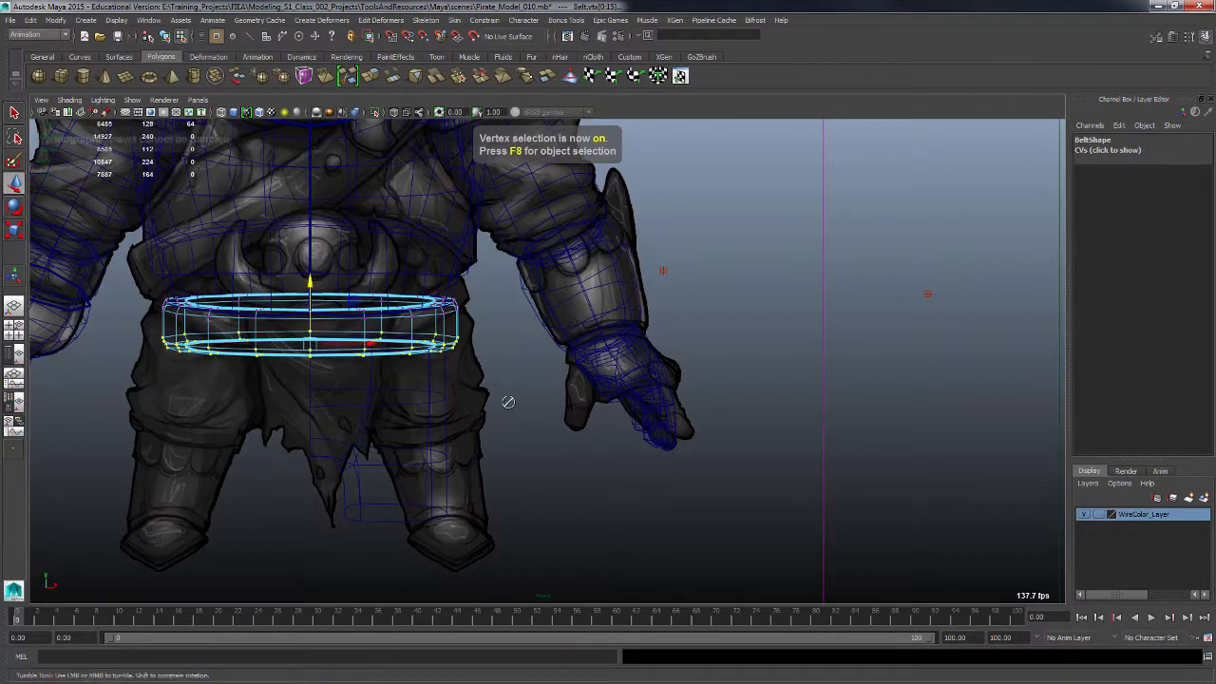
middle_click_drag(515, 373, 616, 396, "alt")
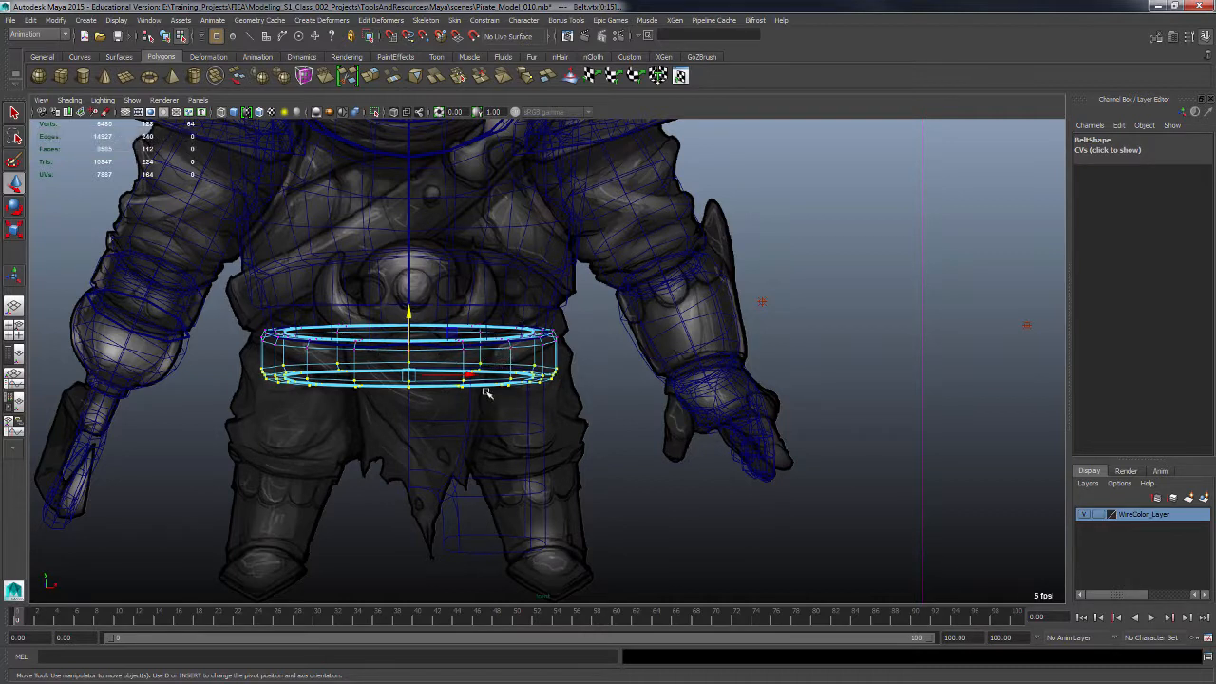
key("space")
key("space")
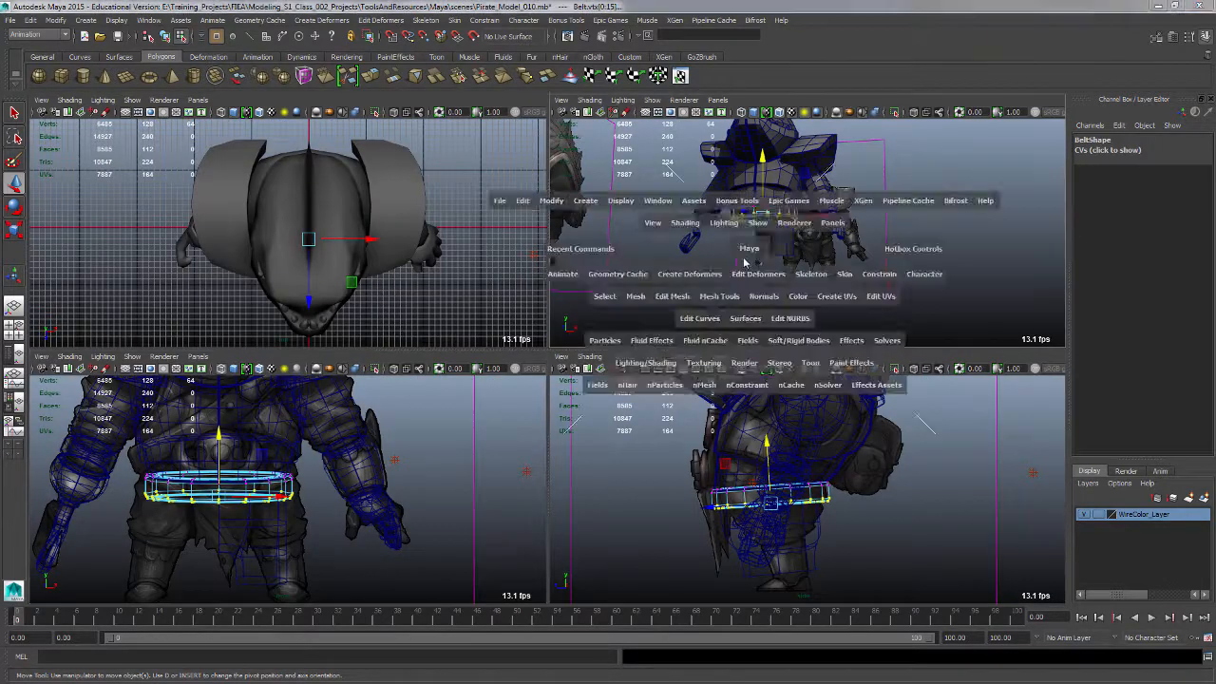
left_click_drag(747, 260, 560, 353, "alt")
right_click_drag(560, 352, 595, 378, "alt")
left_click_drag(595, 379, 589, 374, "alt")
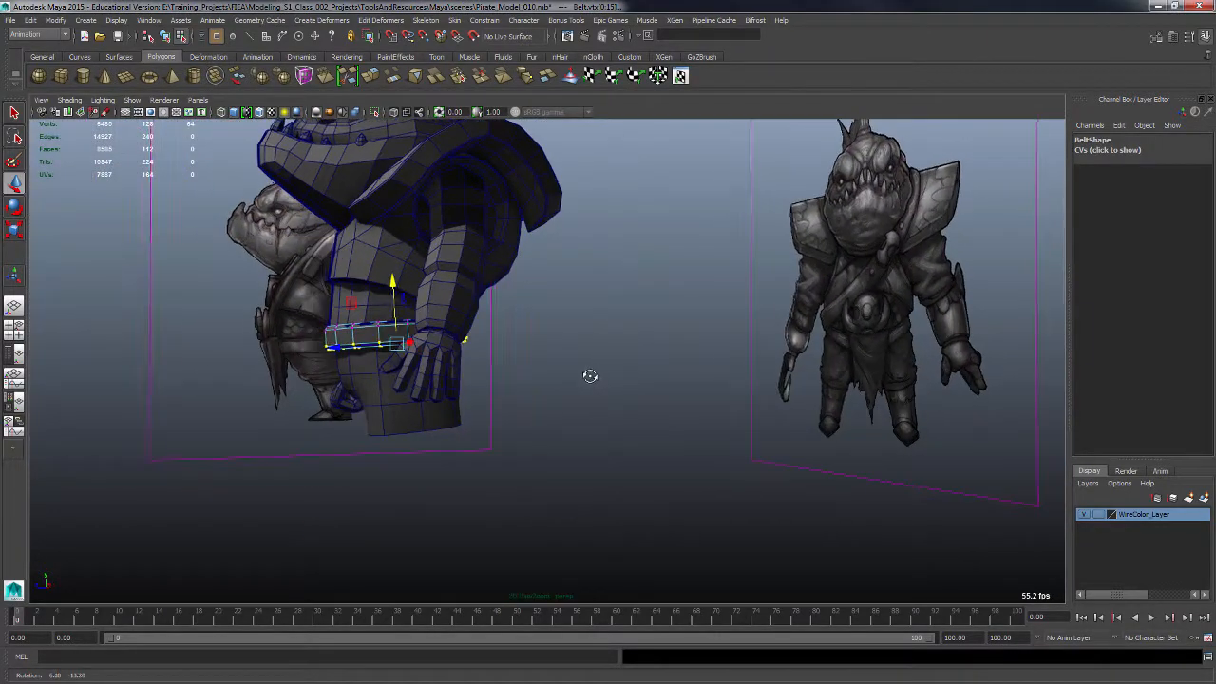
left_click_drag(333, 399, 374, 446, "alt")
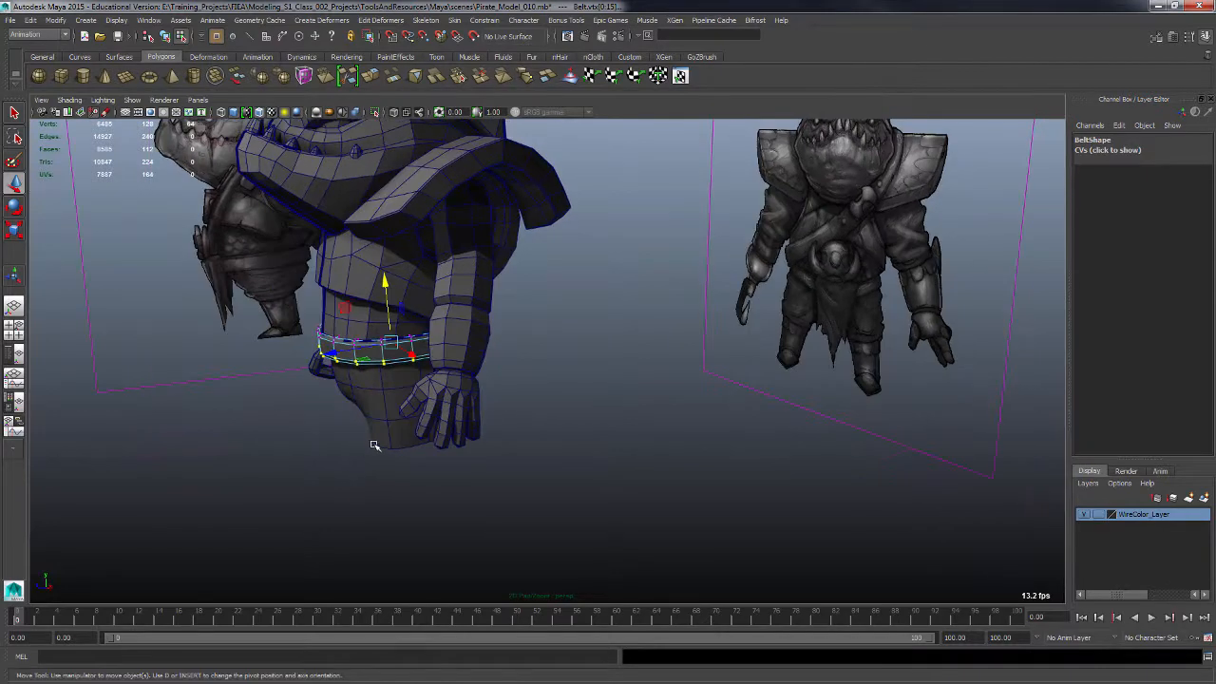
key("F8")
left_click(332, 457)
left_click(383, 362)
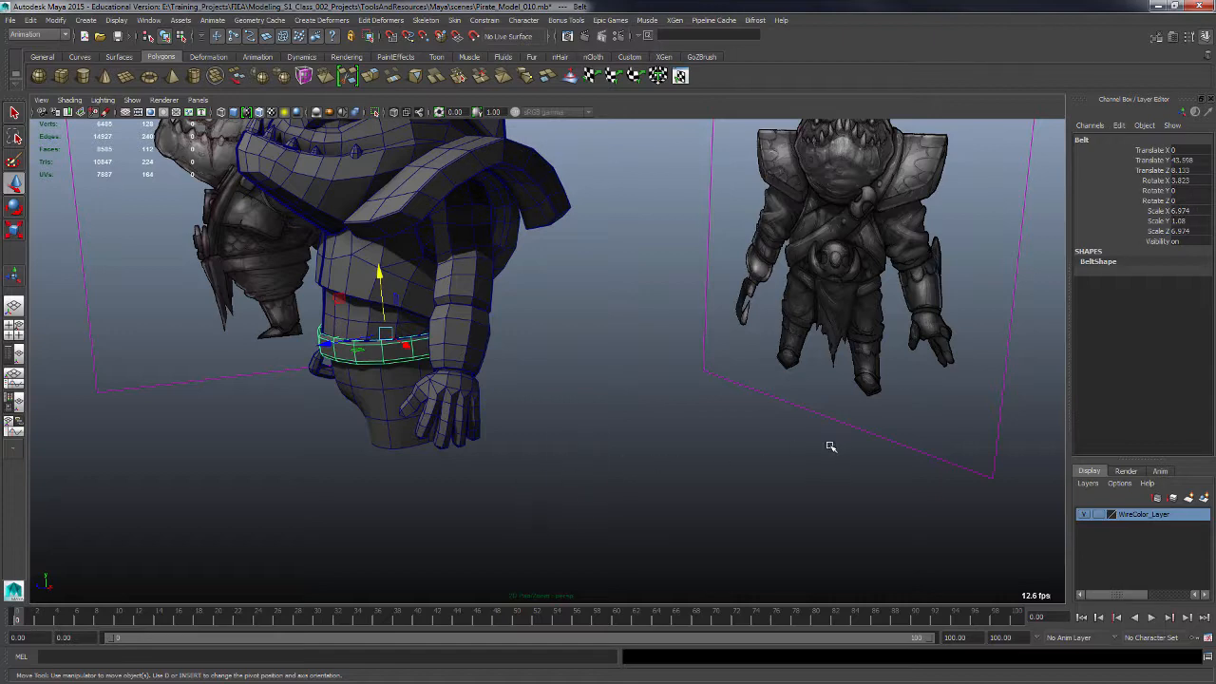
left_click_drag(632, 487, 483, 472, "alt")
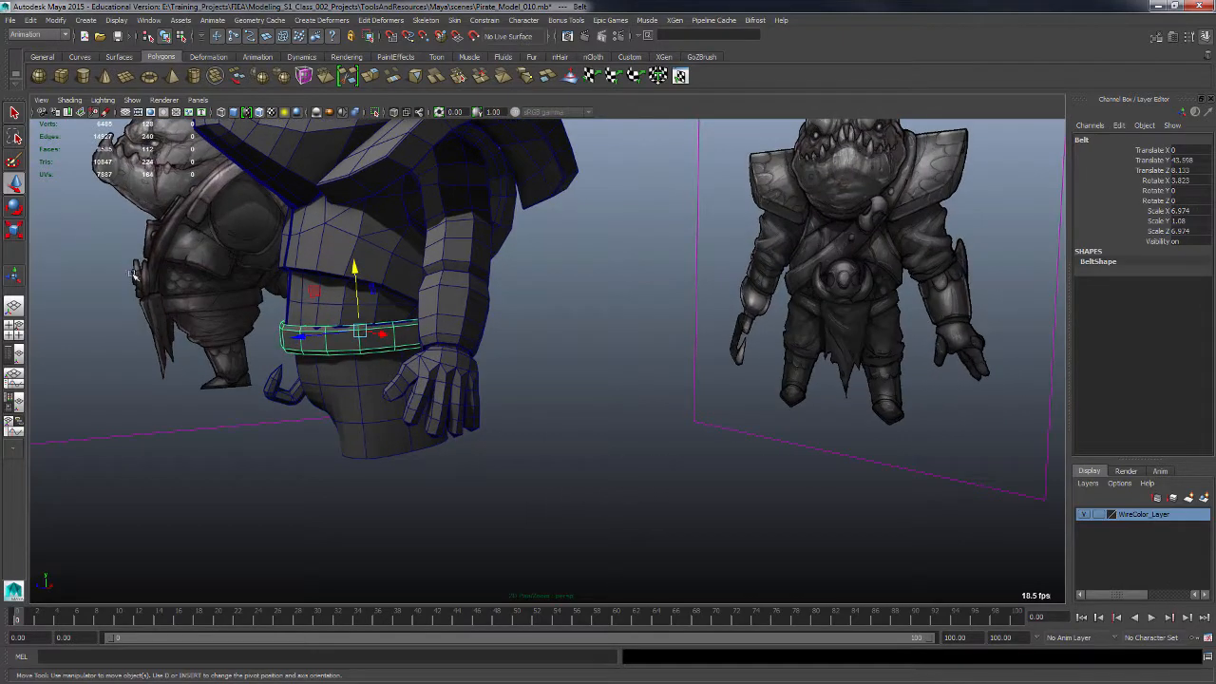
key("ctrl+z")
key("ctrl+z")
key("ctrl+z")
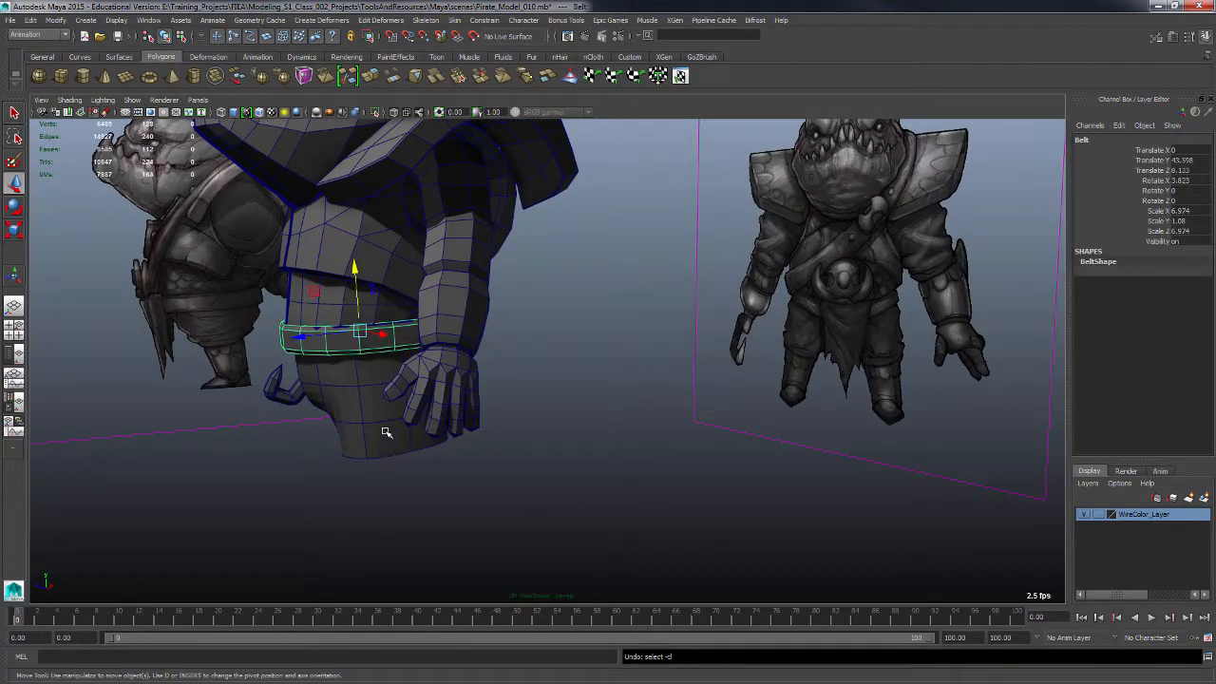
Step: Open the Move tool settings and raise the belt's lower-edge vertices slightly along Y to make the belt narrower
left_click_drag(364, 369, 377, 371, "alt")
right_click_drag(378, 371, 421, 412, "alt")
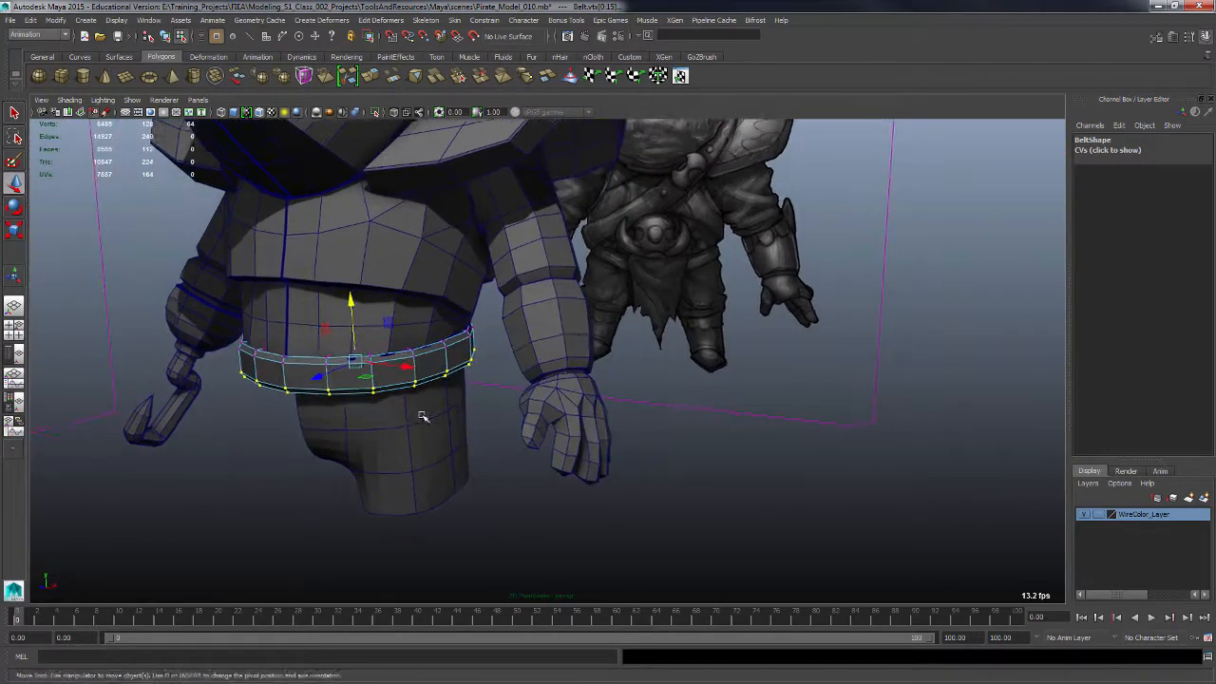
middle_click_drag(421, 412, 491, 432, "alt")
left_click_drag(492, 432, 456, 423, "alt")
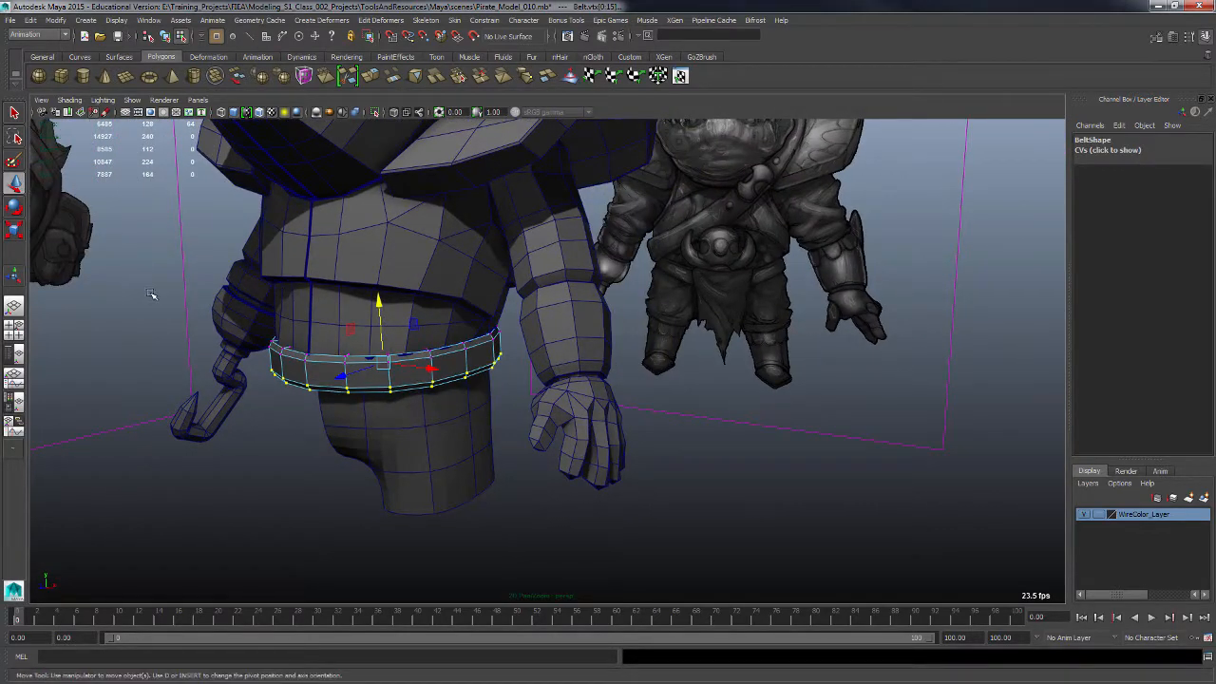
double_click(16, 185)
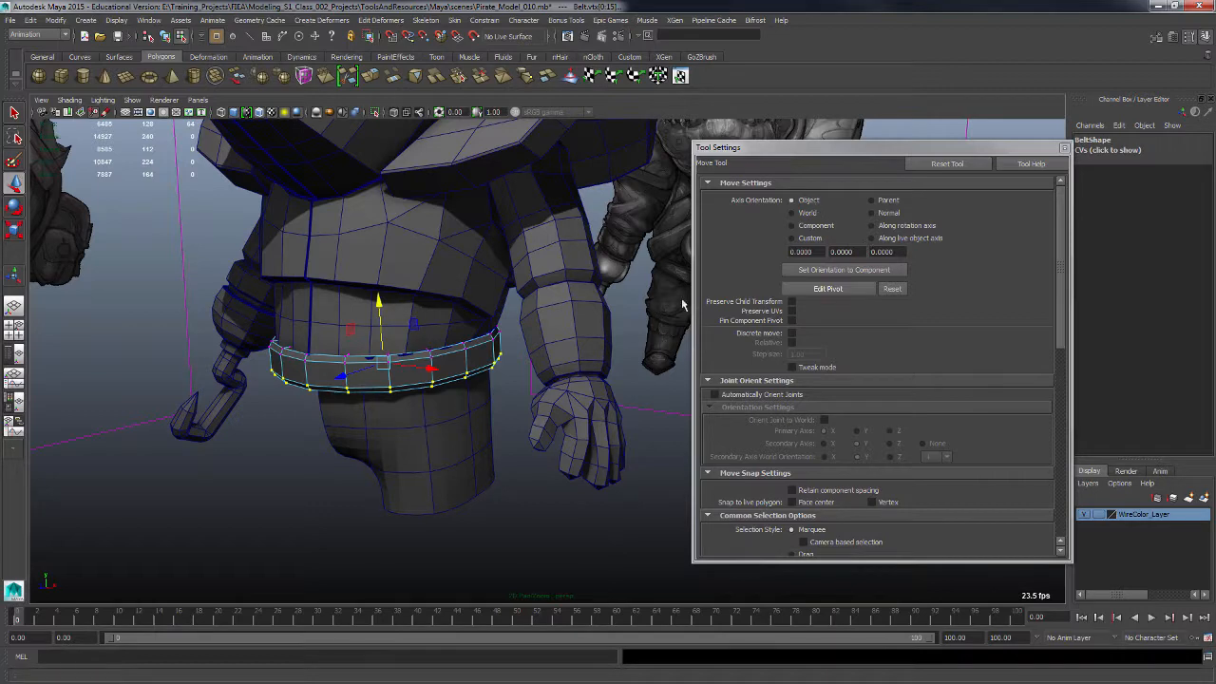
left_click_drag(630, 374, 505, 336, "alt")
left_click_drag(360, 286, 409, 318)
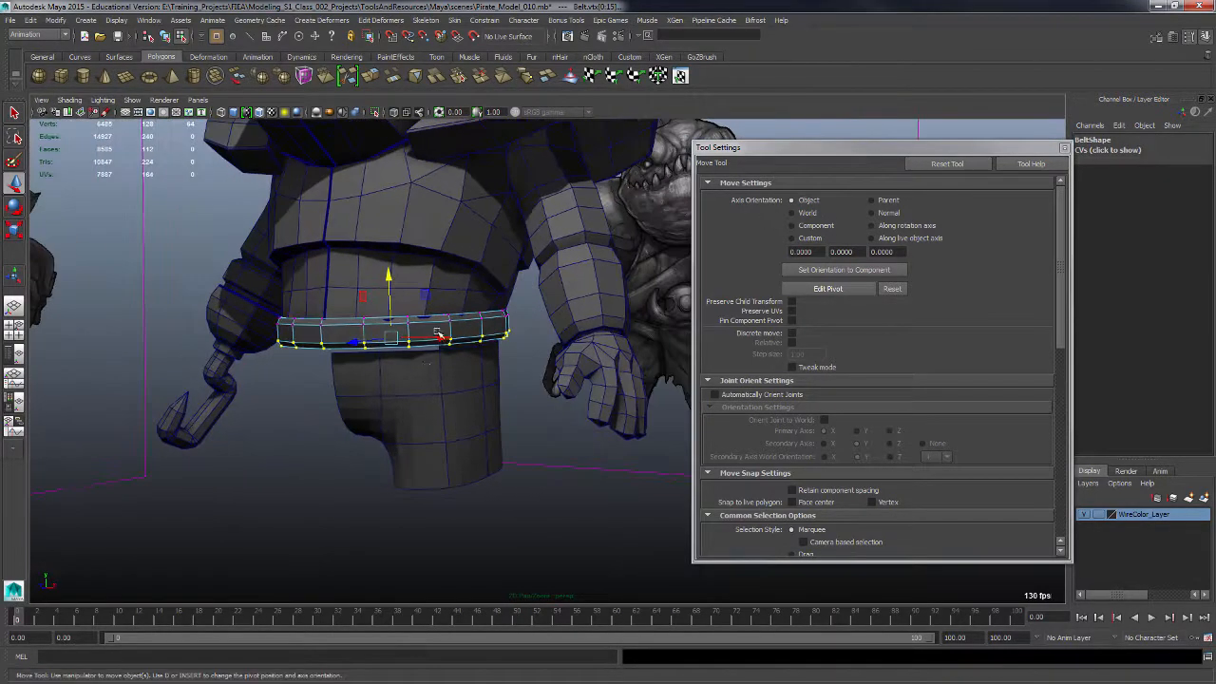
key("space")
key("space")
middle_click_drag(331, 467, 329, 423, "alt")
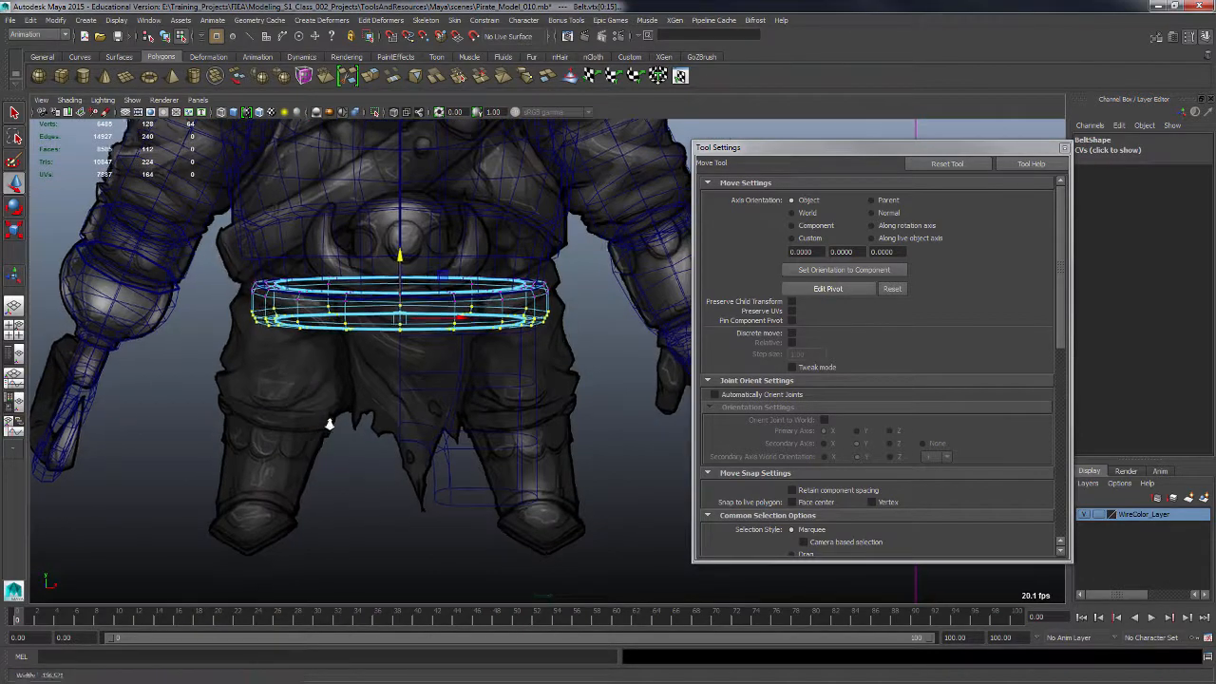
right_click_drag(329, 424, 444, 437, "alt")
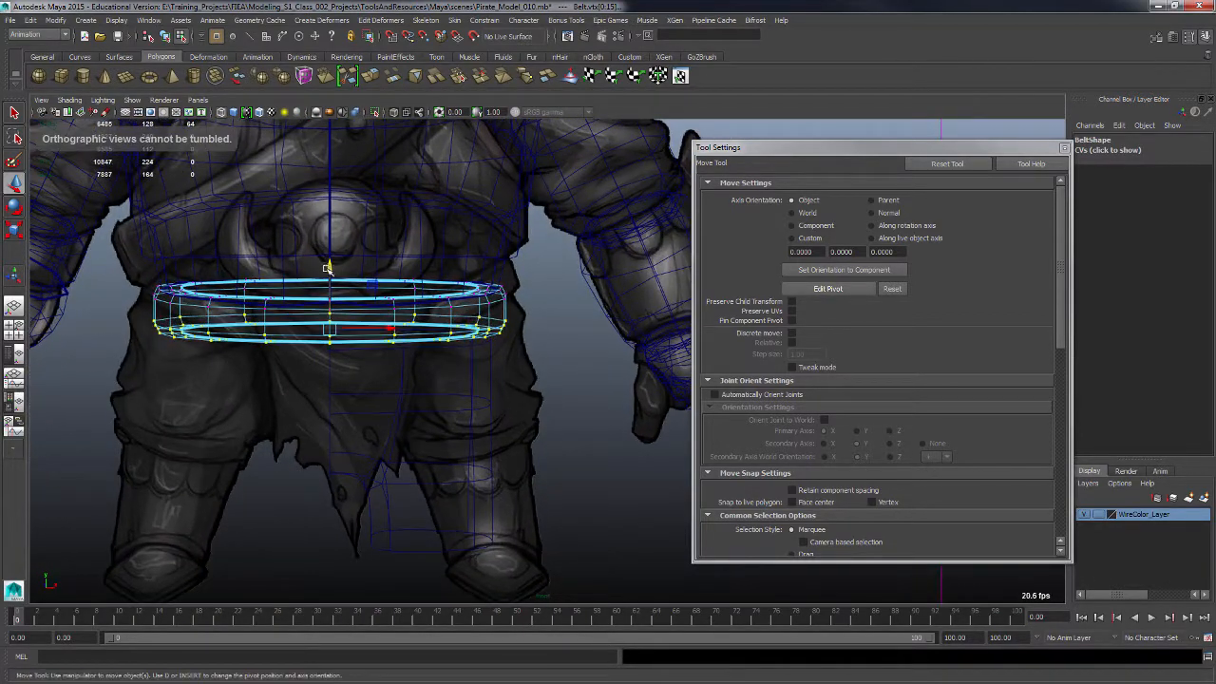
left_click_drag(328, 267, 330, 261)
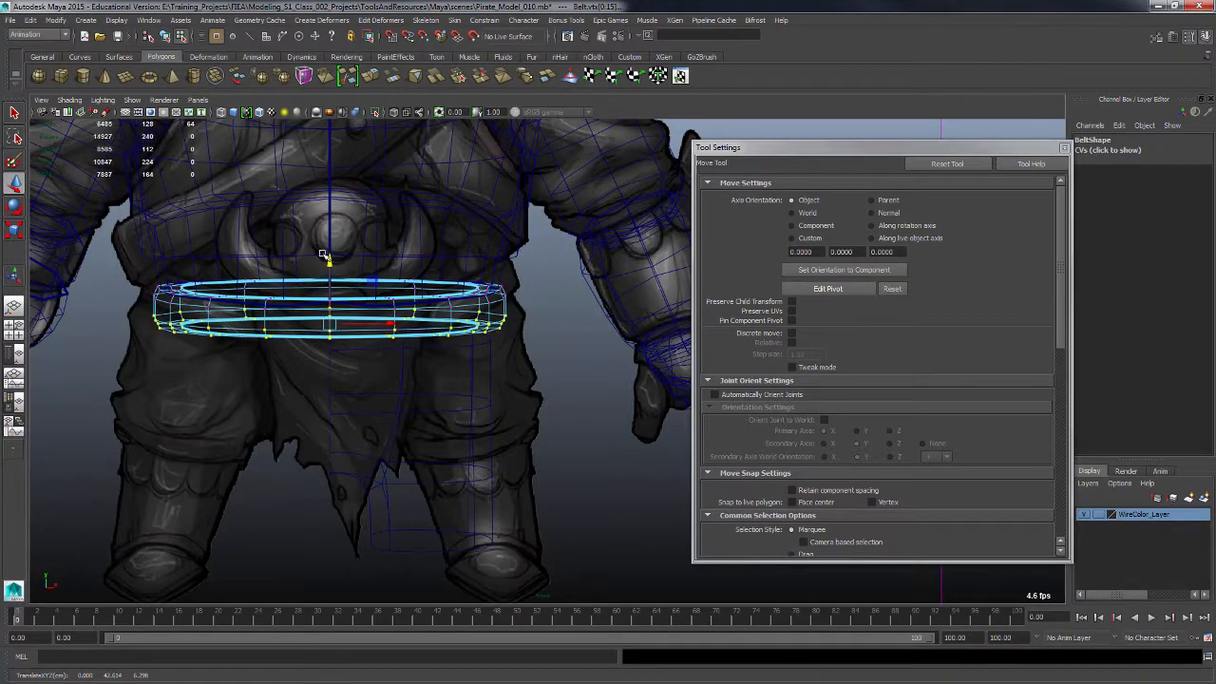
Step: Move the hip and leg mesh up along Y to about 30.9 so its waist meets the narrowed belt
middle_click_drag(452, 294, 501, 407, "alt")
right_click_drag(500, 407, 380, 348, "alt")
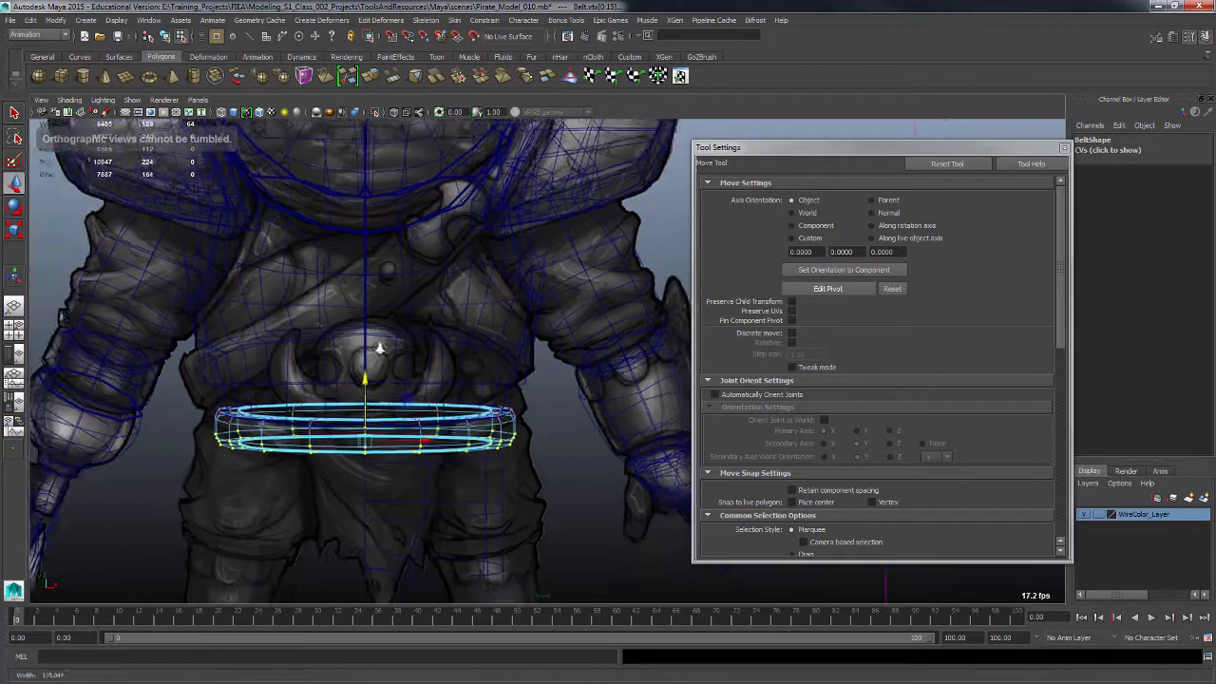
middle_click_drag(513, 388, 503, 432, "alt")
right_click_drag(503, 431, 489, 407, "alt")
middle_click_drag(550, 449, 529, 396, "alt")
right_click_drag(530, 396, 530, 417, "alt")
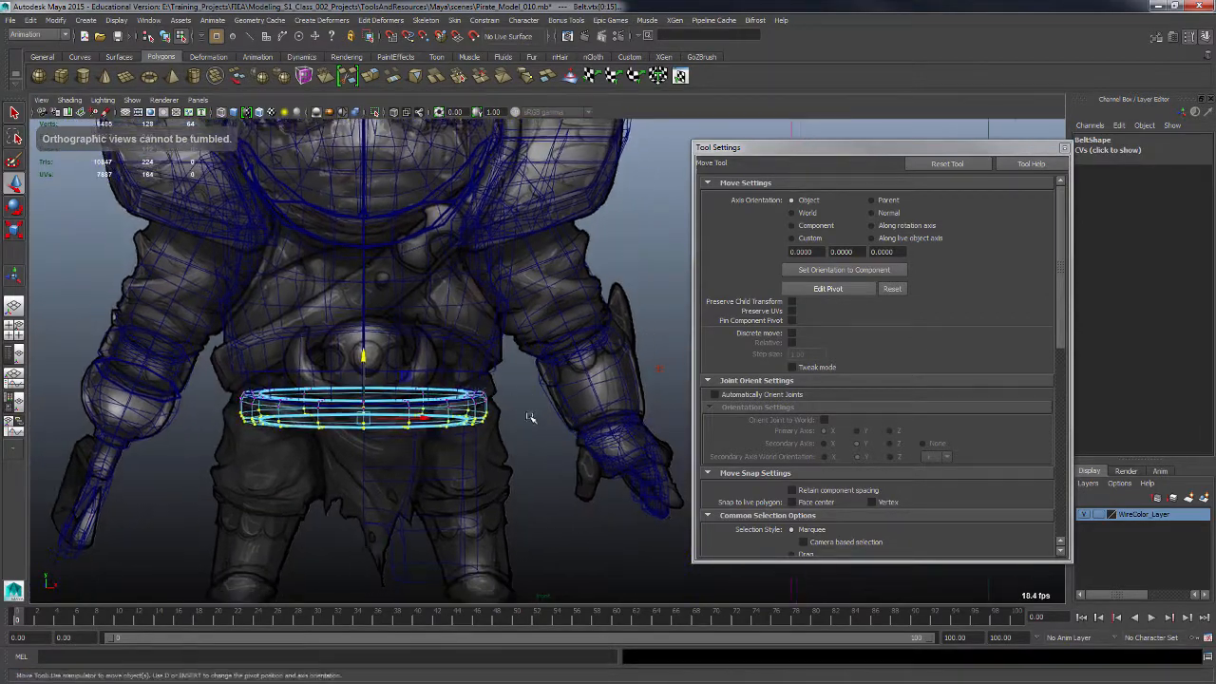
middle_click_drag(515, 461, 526, 387, "alt")
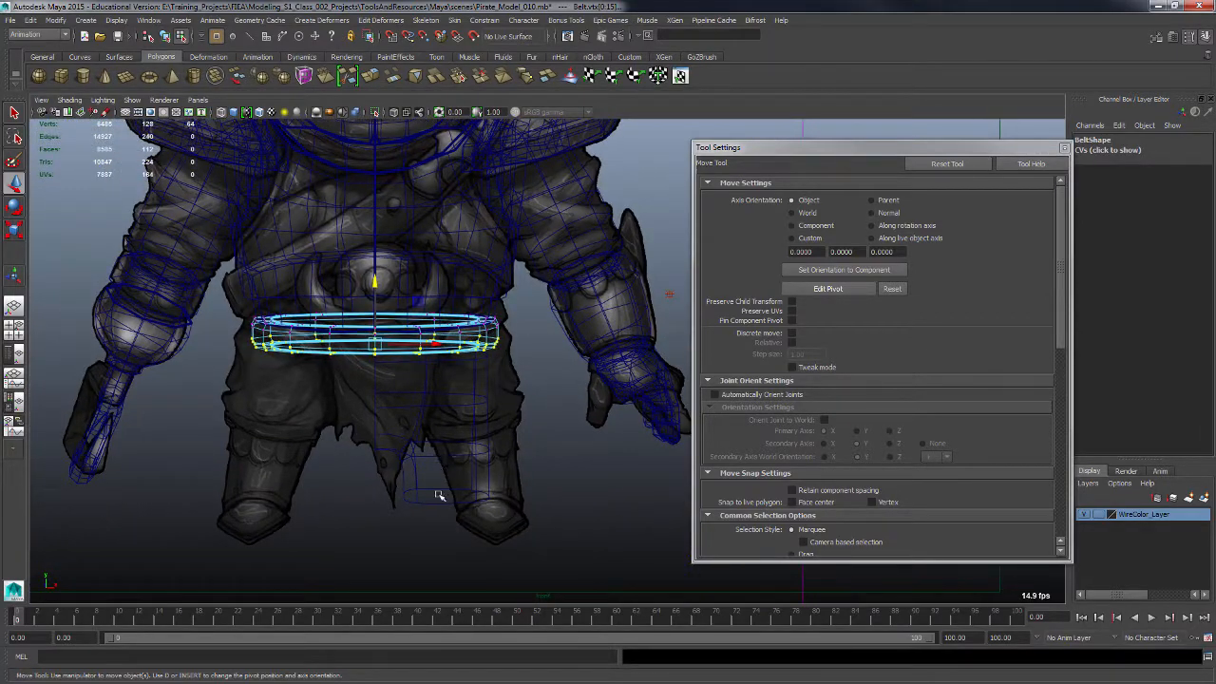
key("F8")
left_click(428, 500)
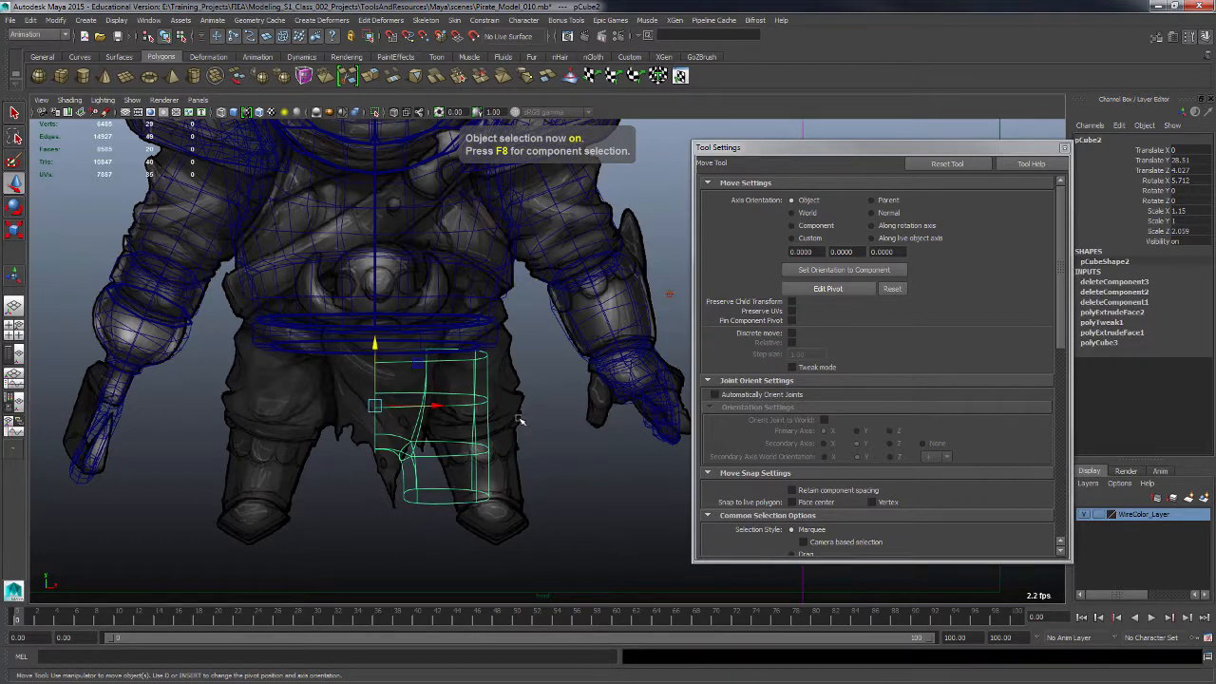
right_click_drag(521, 421, 538, 410, "alt")
left_click_drag(381, 348, 377, 336)
middle_click_drag(525, 437, 507, 415, "alt")
right_click_drag(508, 416, 494, 501, "alt")
left_click(493, 502, "alt")
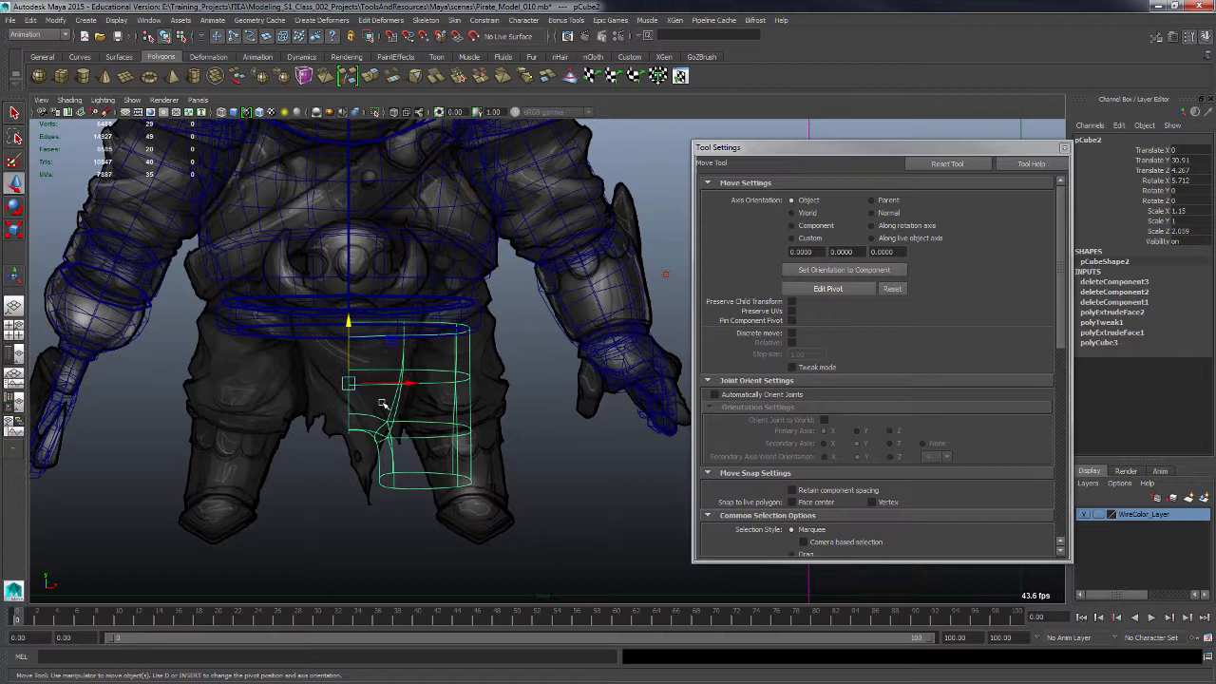
Step: Raise the crotch and lower leg vertices along Y to shorten the mesh, close the Move tool settings and return to object selection
key("F8")
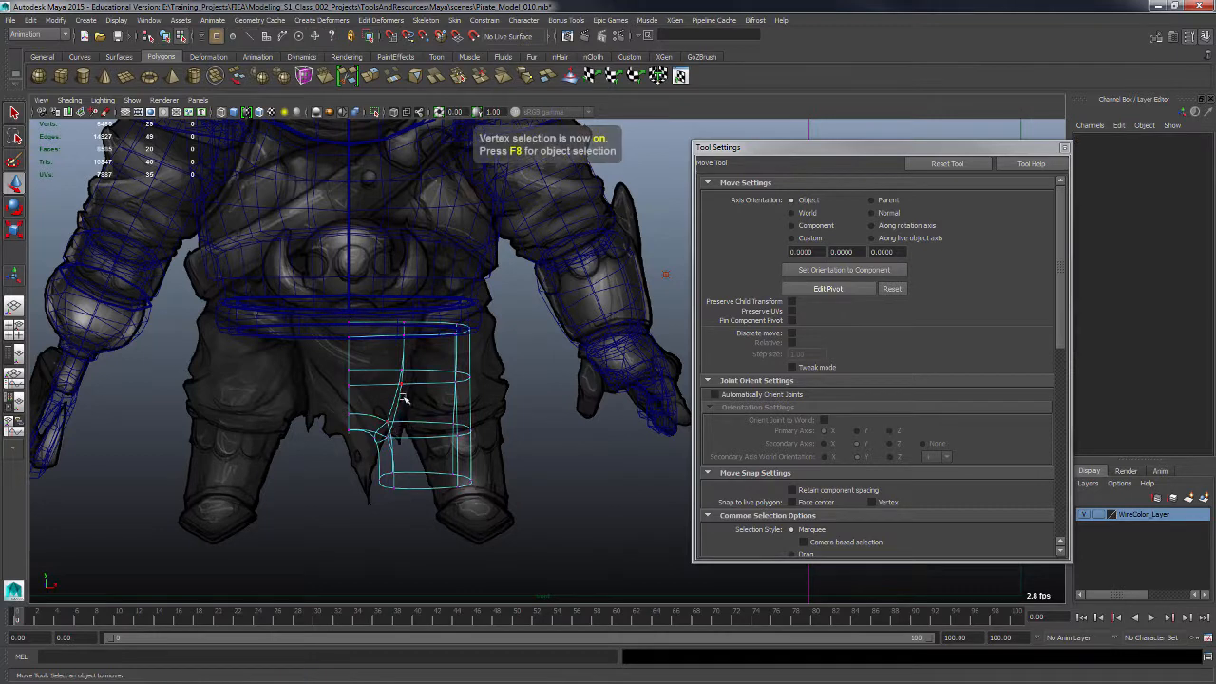
left_click_drag(334, 402, 526, 528)
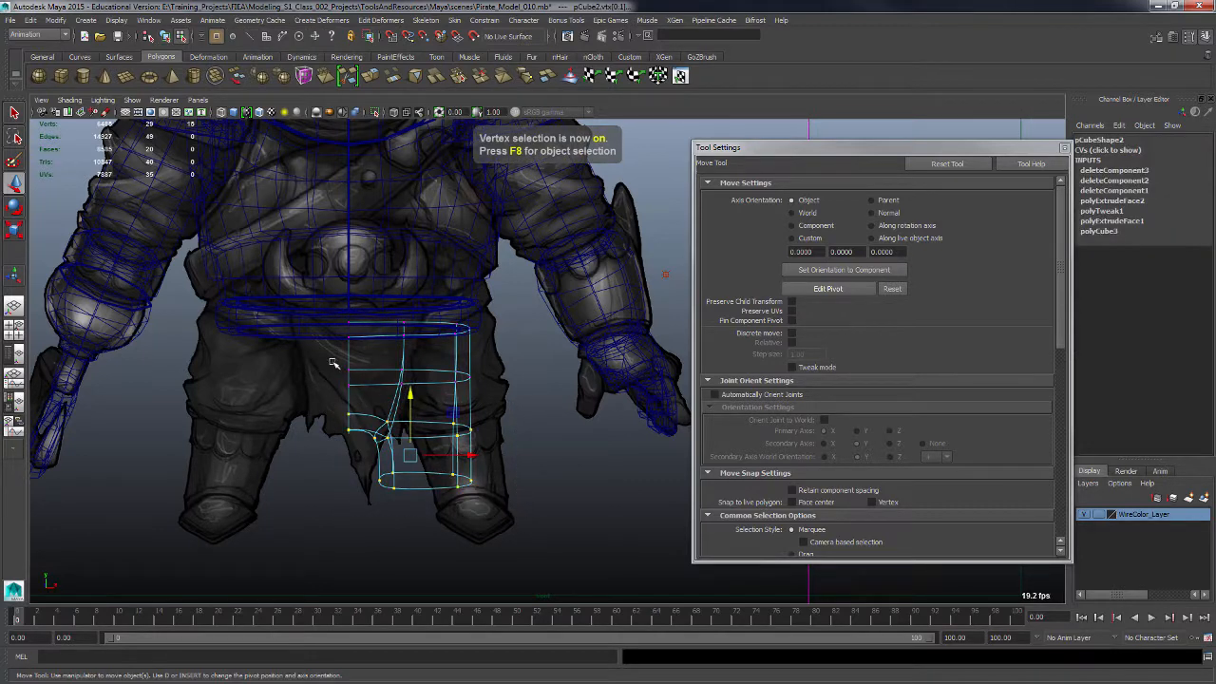
left_click_drag(409, 400, 413, 354)
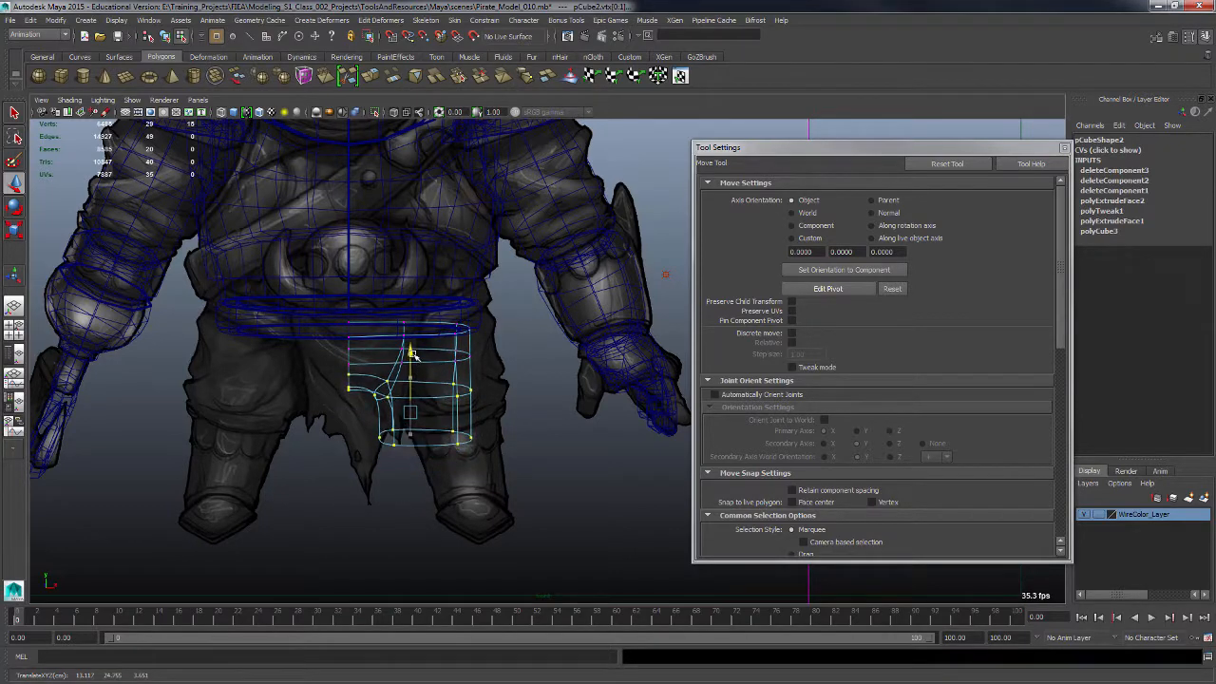
key("space")
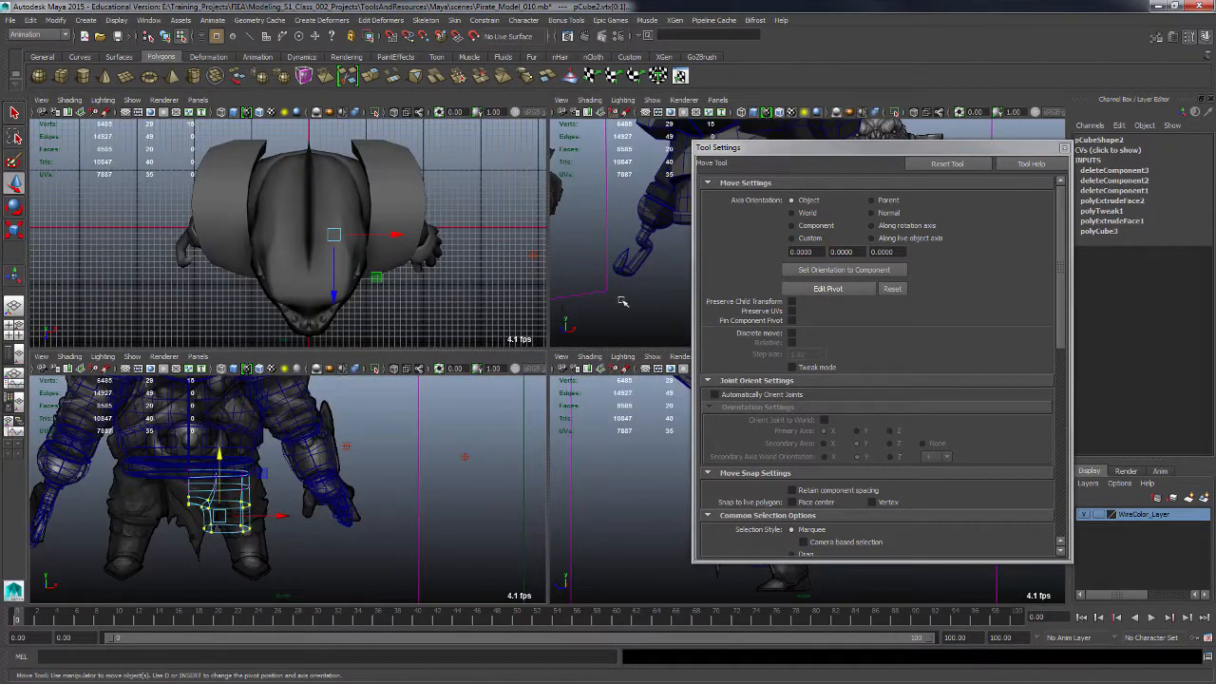
key("space")
mouse_move(576, 339)
left_mouse_down("alt")
mouse_move(475, 399)
mouse_move(423, 359)
left_mouse_up("alt")
left_click(1064, 148)
left_click_drag(752, 320, 529, 442, "alt")
key("F8")
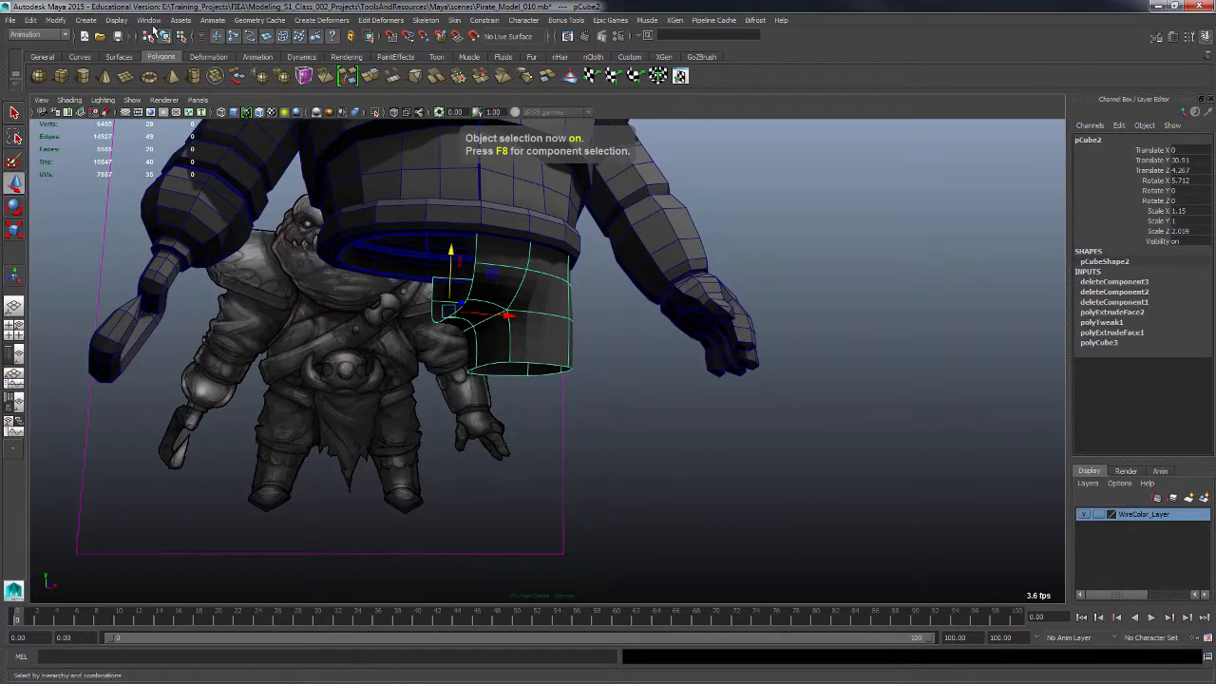
Step: Rename the hip and leg mesh Pants_Leg_L in the Outliner and parent it under the BuildTep group
left_click(148, 20)
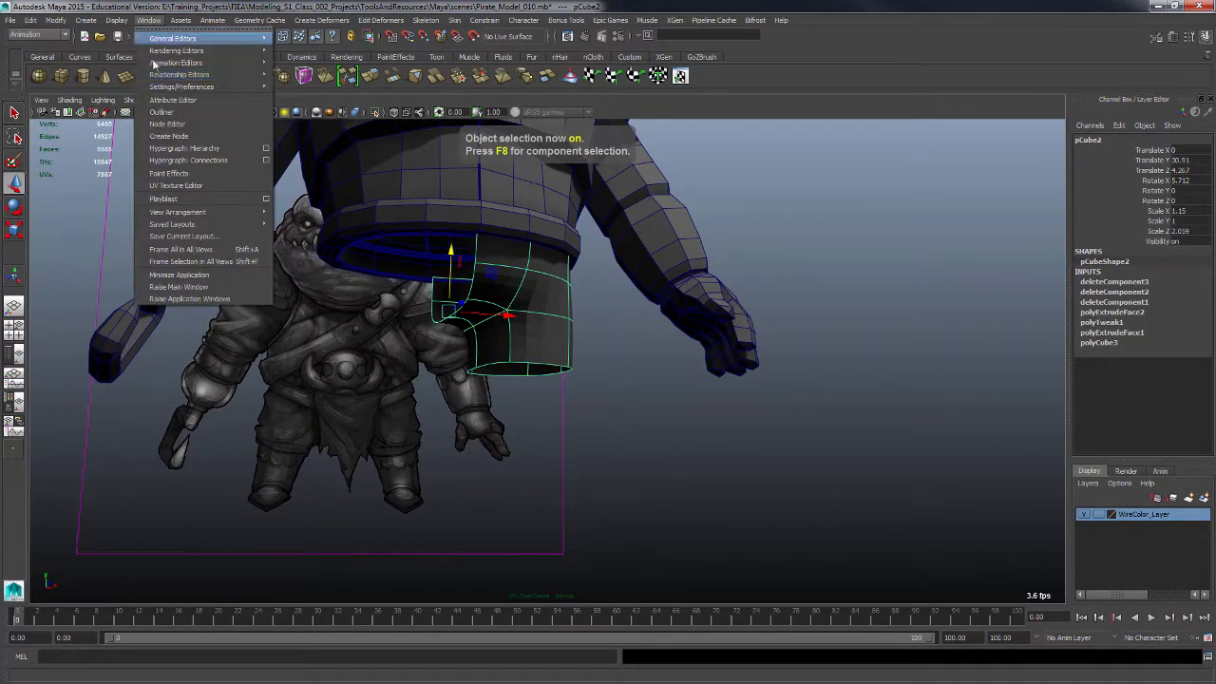
left_click(180, 114)
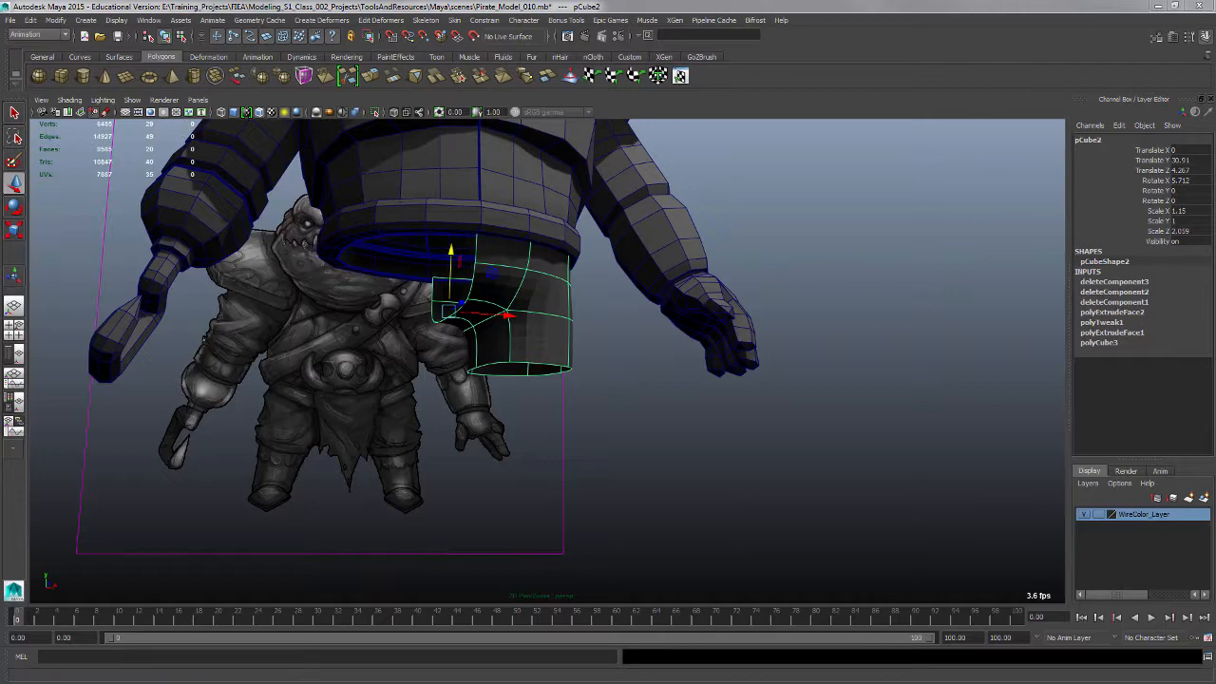
left_click_drag(156, 236, 117, 251)
double_click(93, 354)
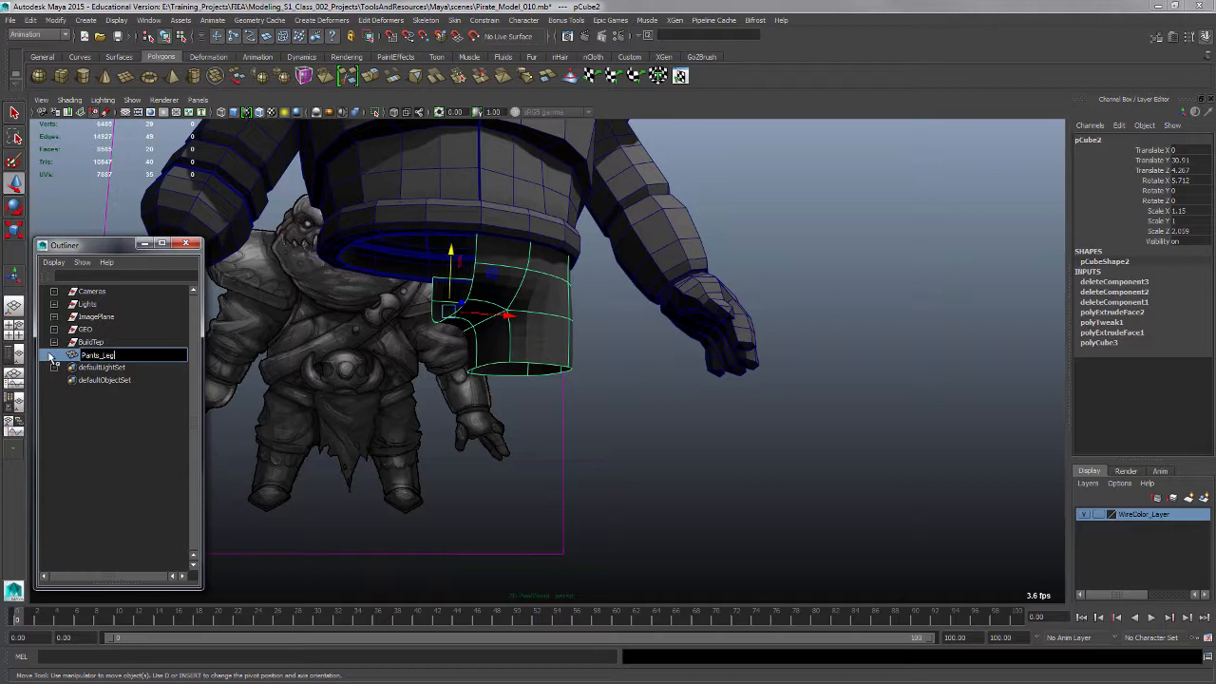
key("Return")
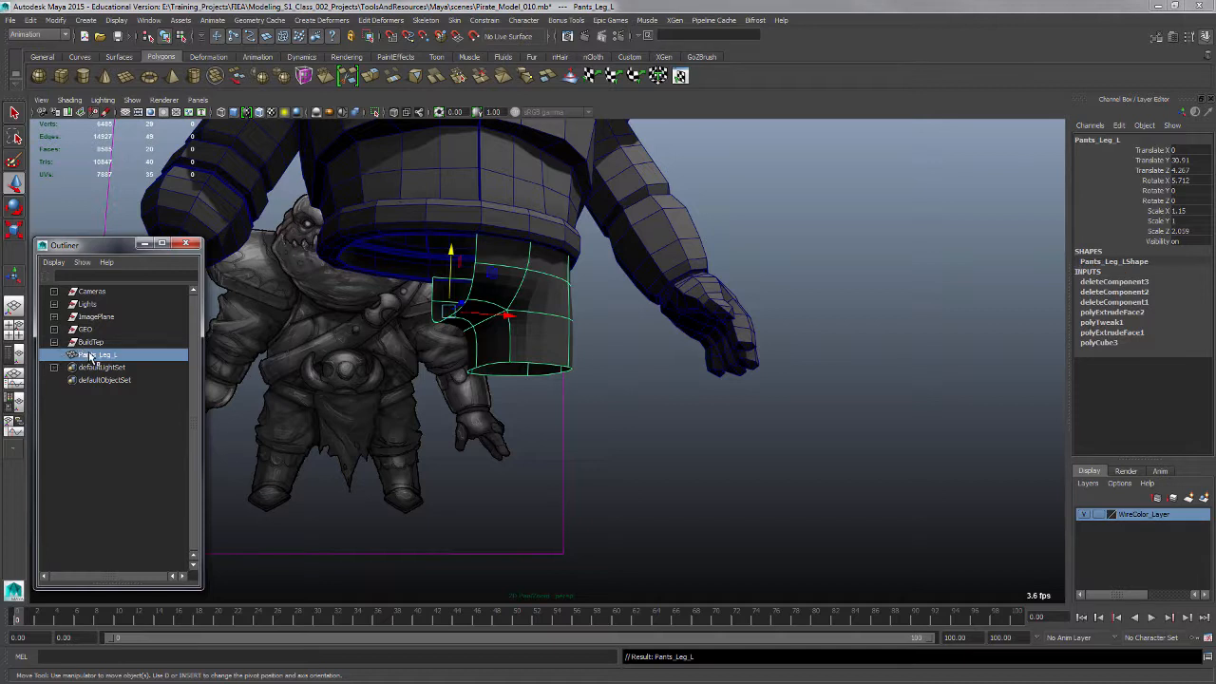
middle_click_drag(94, 347, 93, 343)
left_click(54, 343)
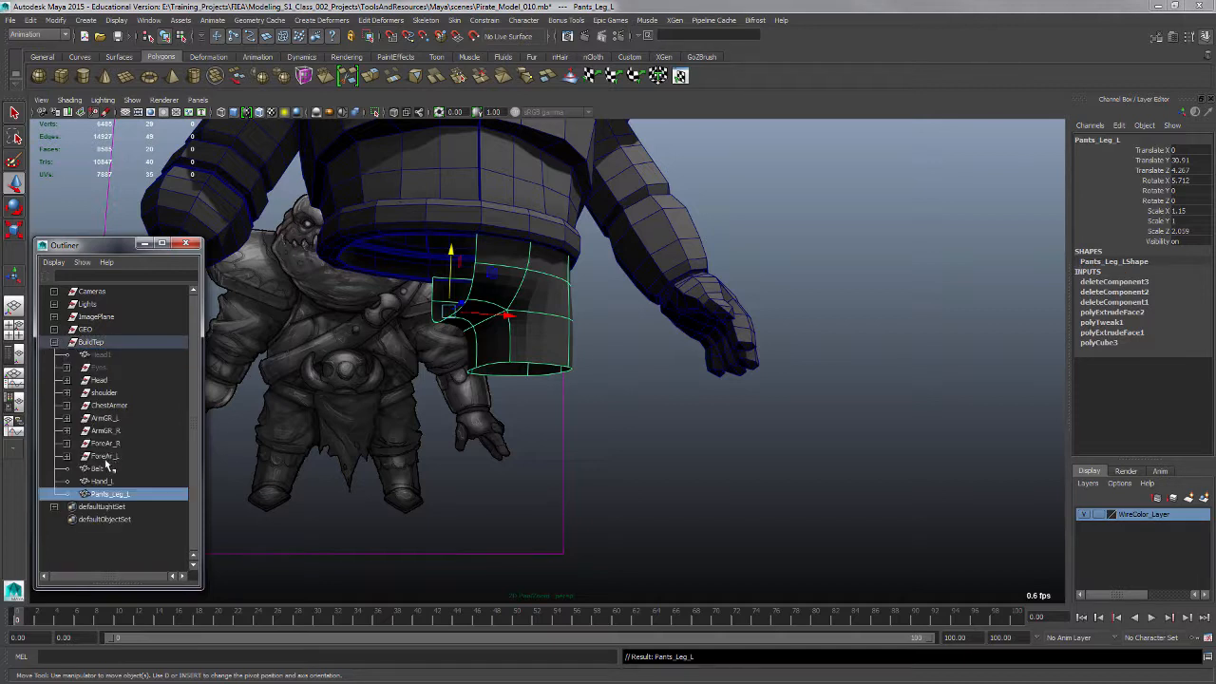
Step: Create a mirrored instance of Pants_Leg_L with Duplicate Special, using Scale X -1 and one copy
left_click(31, 19)
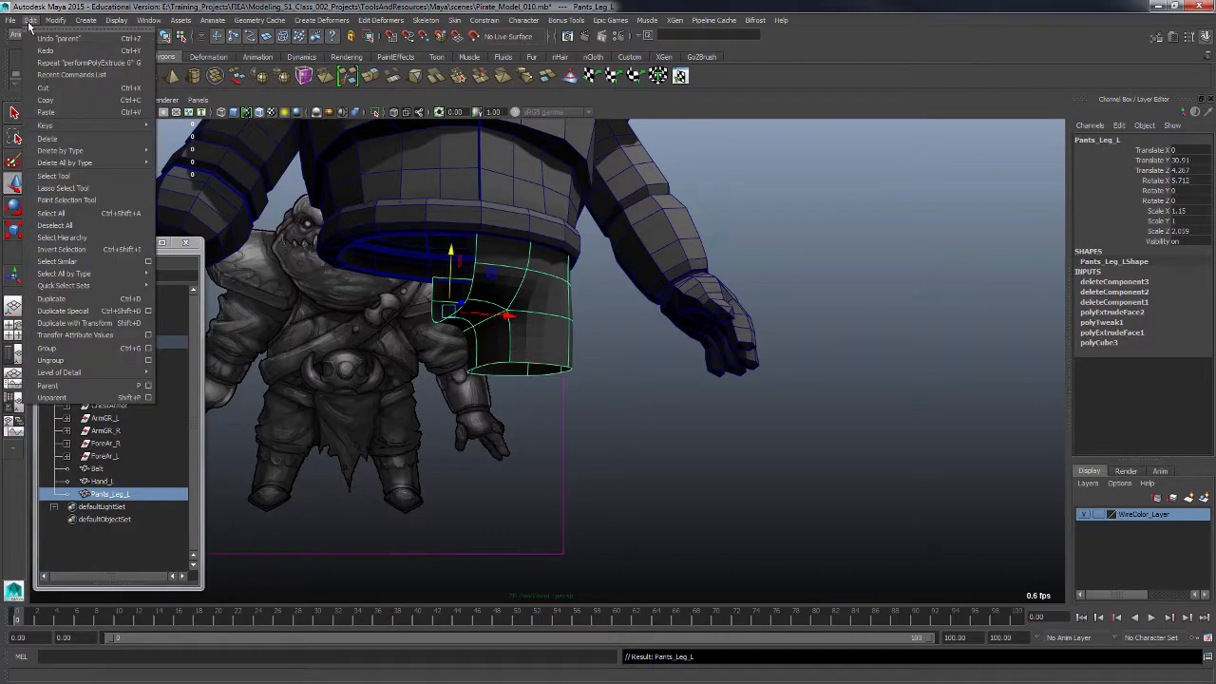
left_click(148, 312)
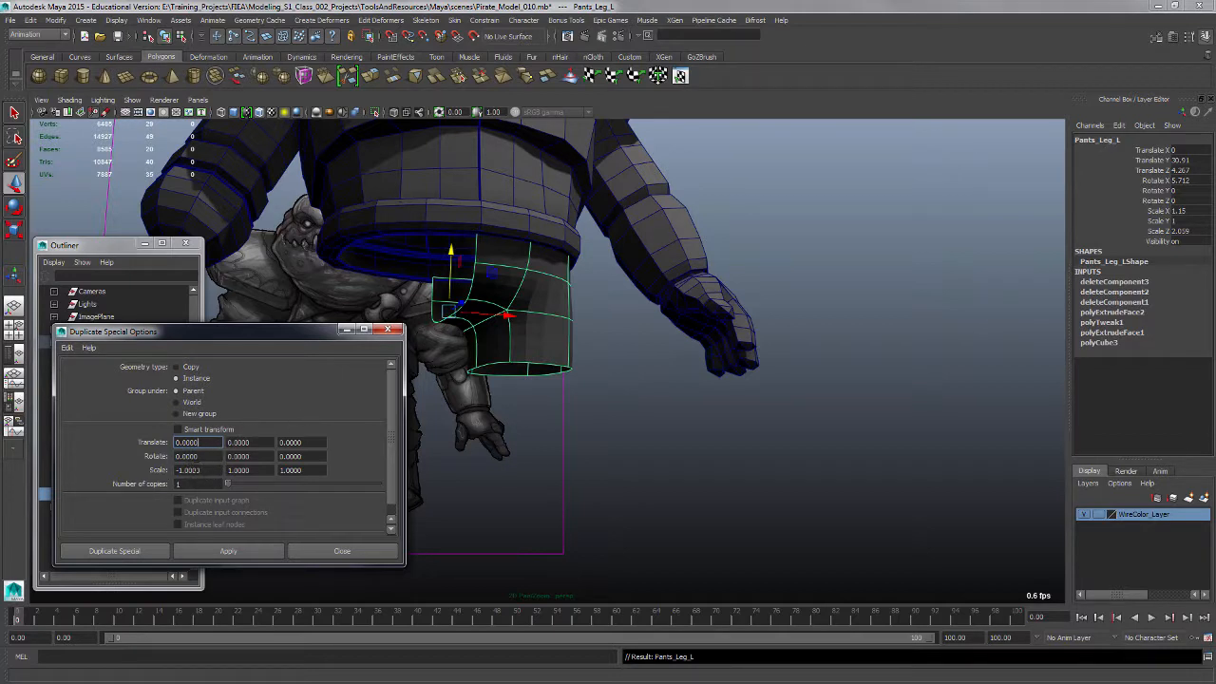
left_click(228, 552)
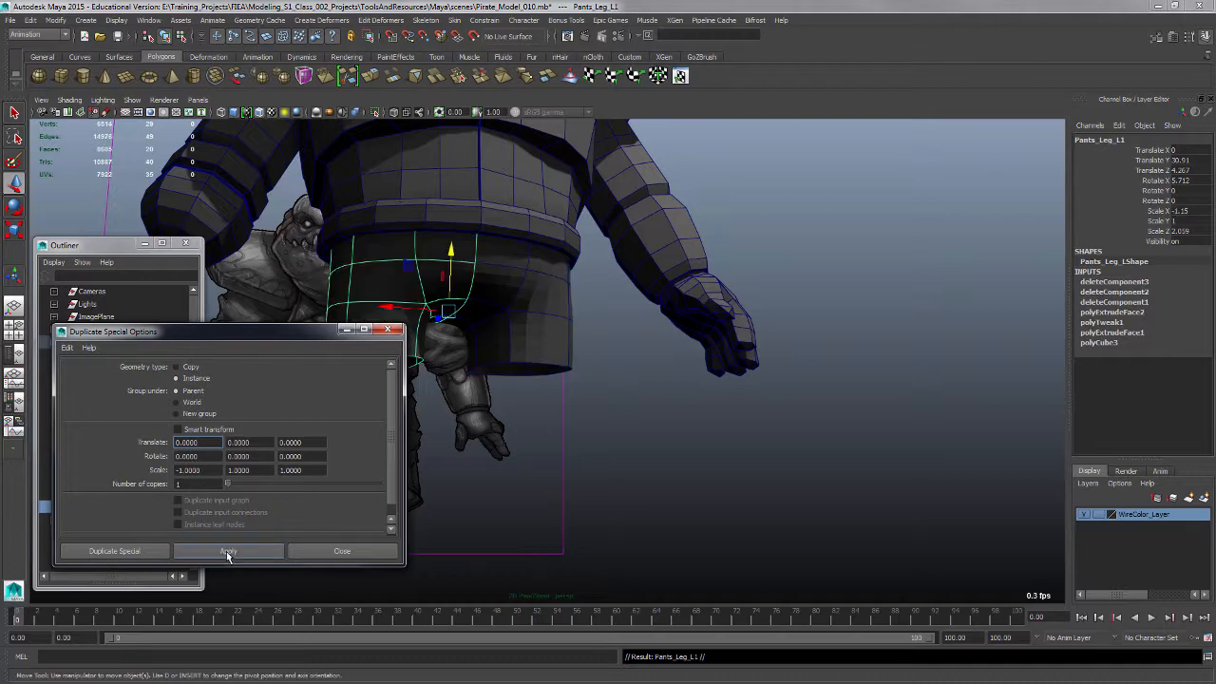
left_click(389, 329)
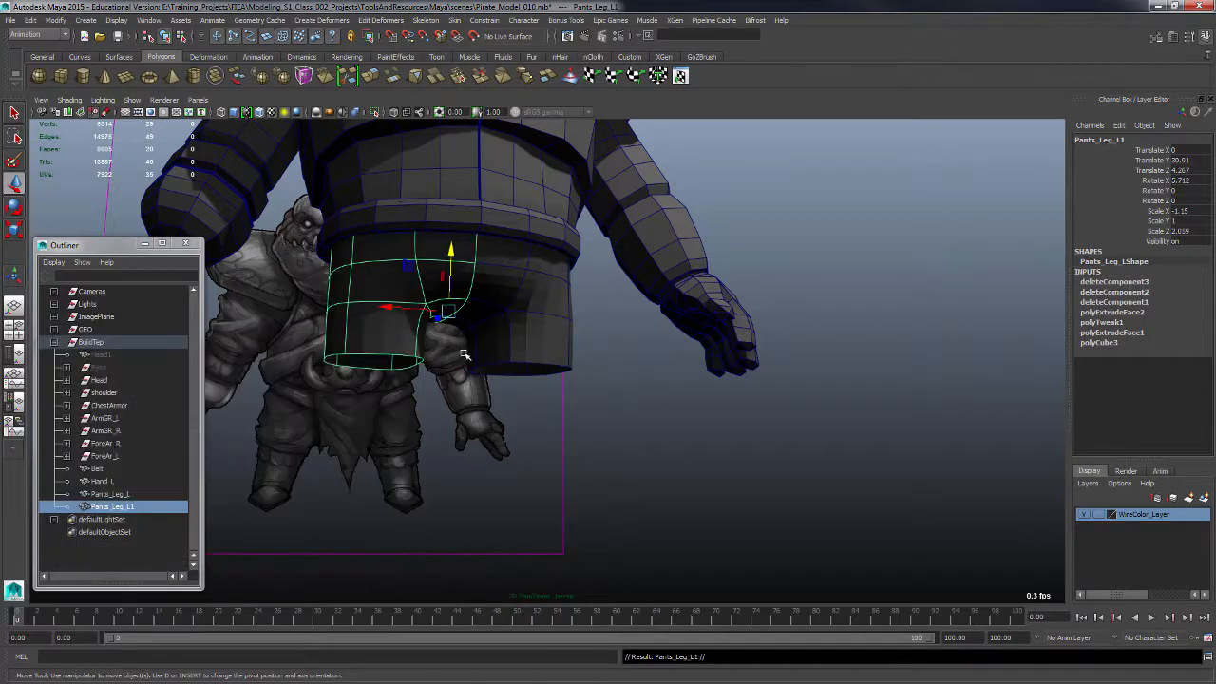
Step: Select the original Pants_Leg_L mesh and delete its construction history
left_click(687, 427)
left_click(521, 353)
left_click_drag(668, 415, 687, 438, "alt")
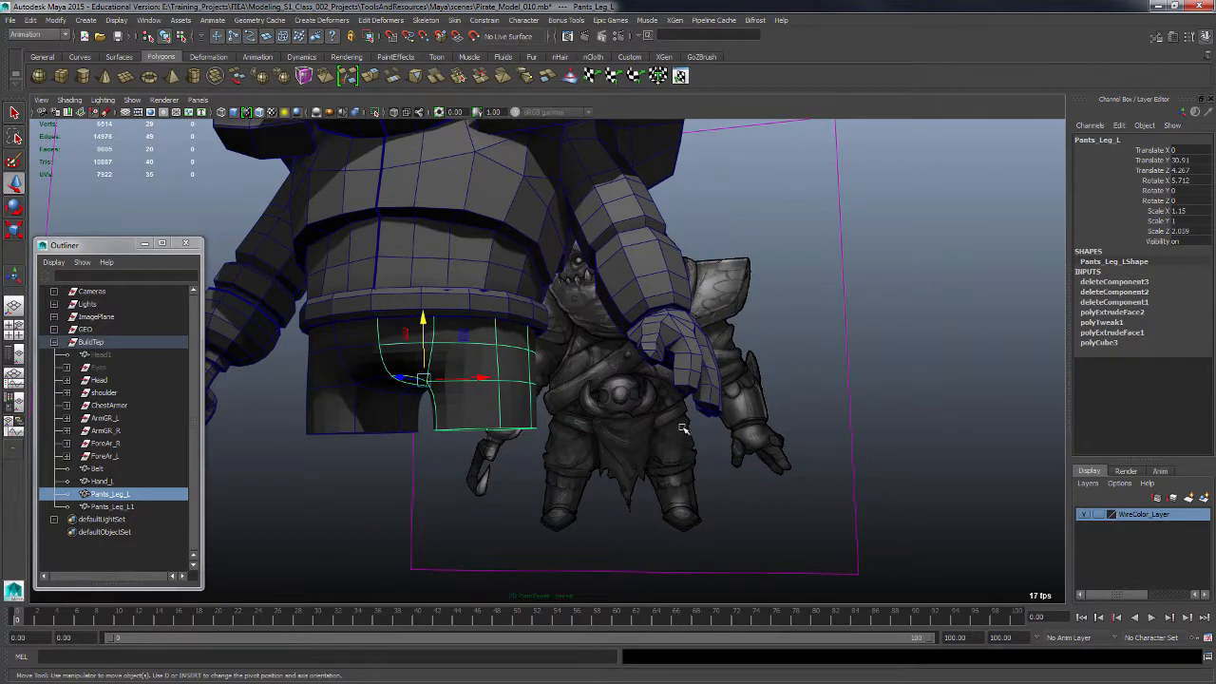
key("alt+shift+d")
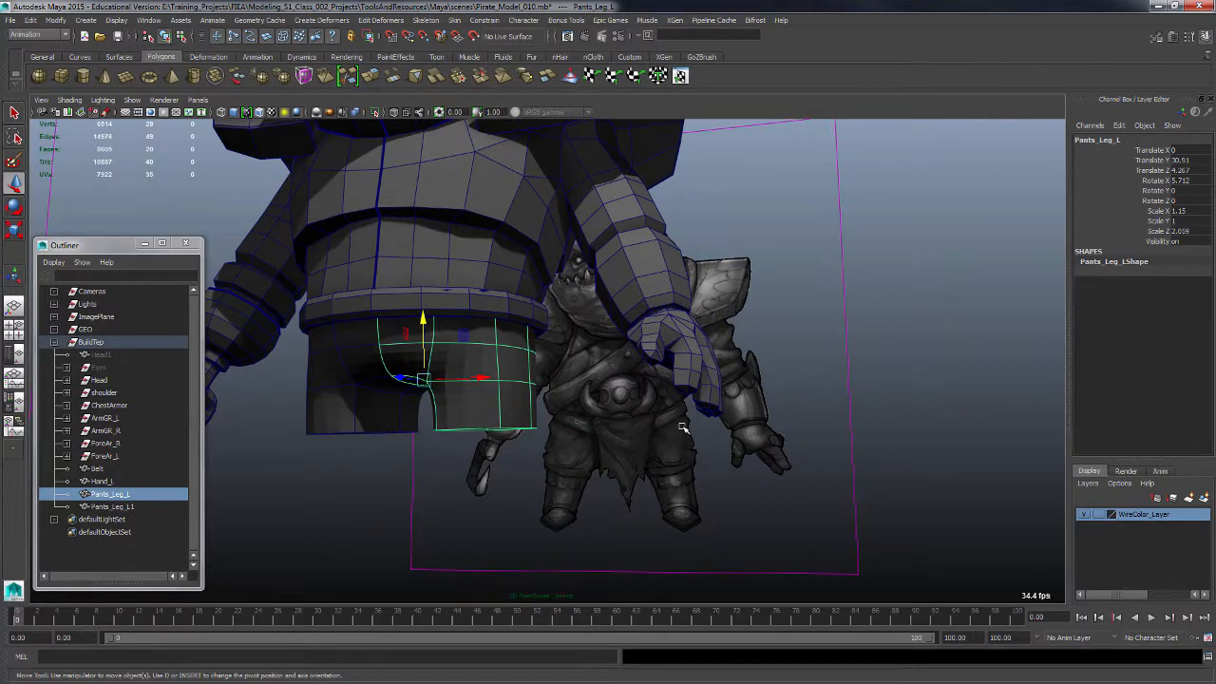
Step: Enter vertex editing on Pants_Leg_L and examine the inner-leg and crotch vertices of the mirrored legs from several angles
left_click(368, 517)
left_click_drag(368, 517, 624, 430, "alt")
left_click(593, 391)
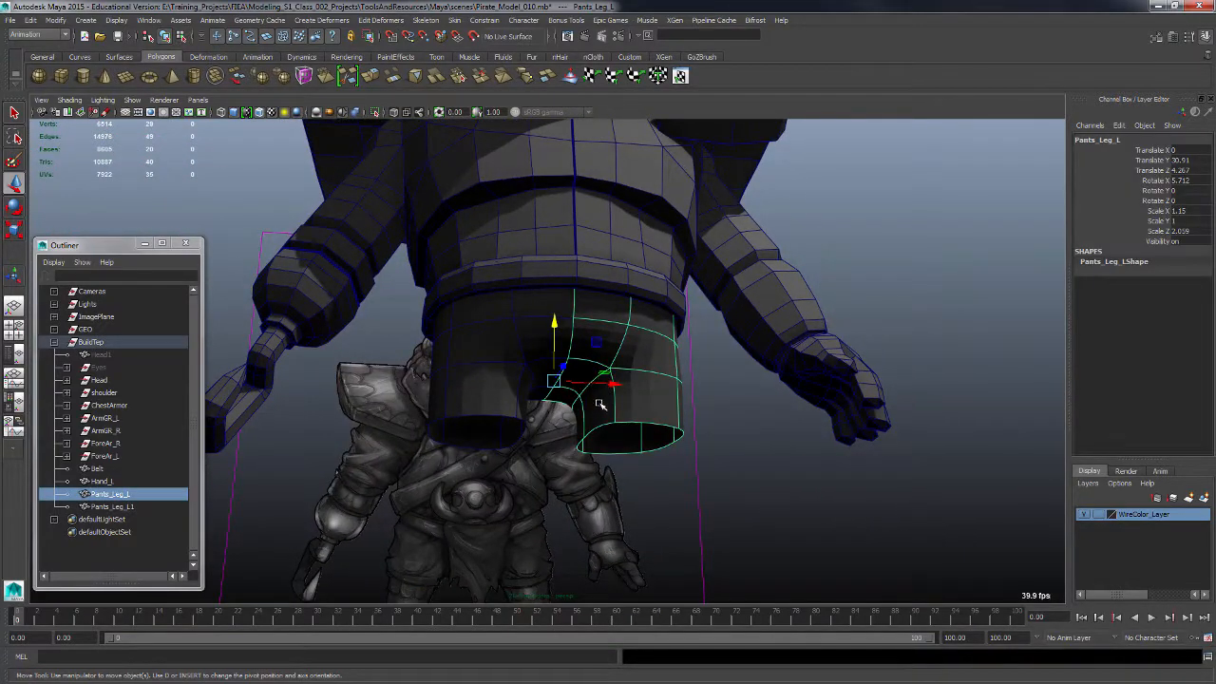
key("F8")
left_click(587, 399)
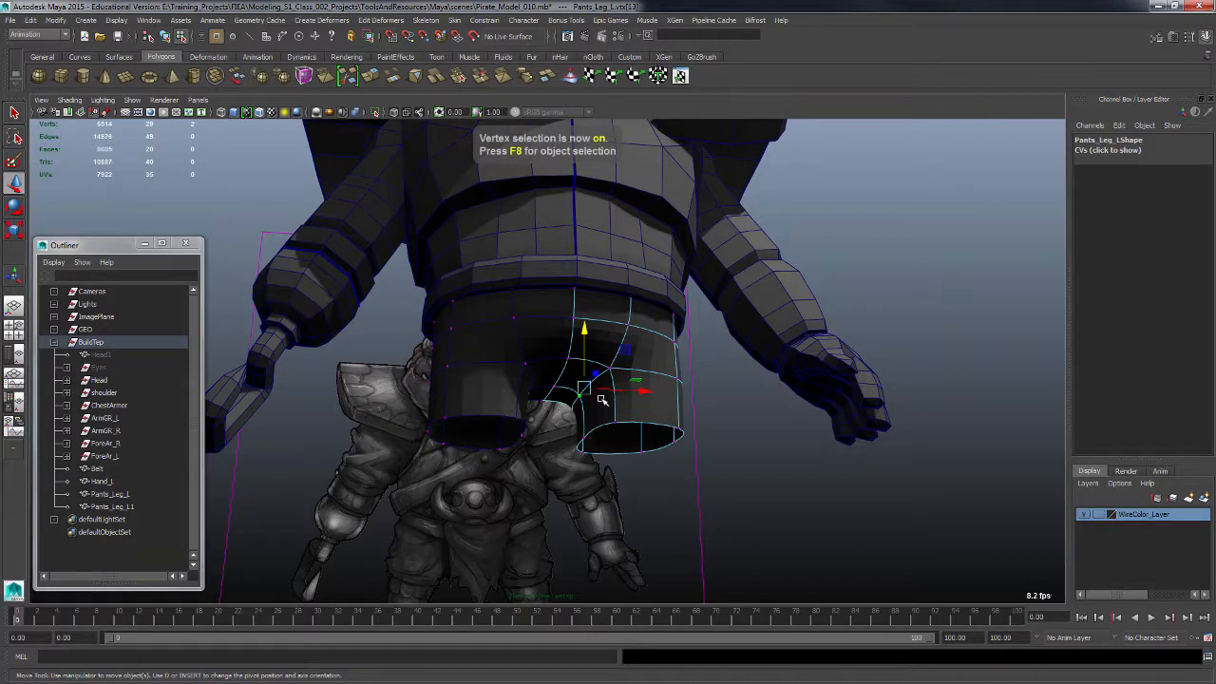
mouse_move(591, 395)
left_mouse_down("alt")
mouse_move(614, 389)
mouse_move(596, 389)
mouse_move(600, 417)
left_mouse_up("alt")
left_click(614, 383)
left_click(558, 395)
left_click_drag(577, 458, 602, 412, "alt")
left_click(574, 431)
Step: In the front view, move the vertices of the Pants_Leg_L lower opening outward along X and slightly up to match the reference leg
key("space")
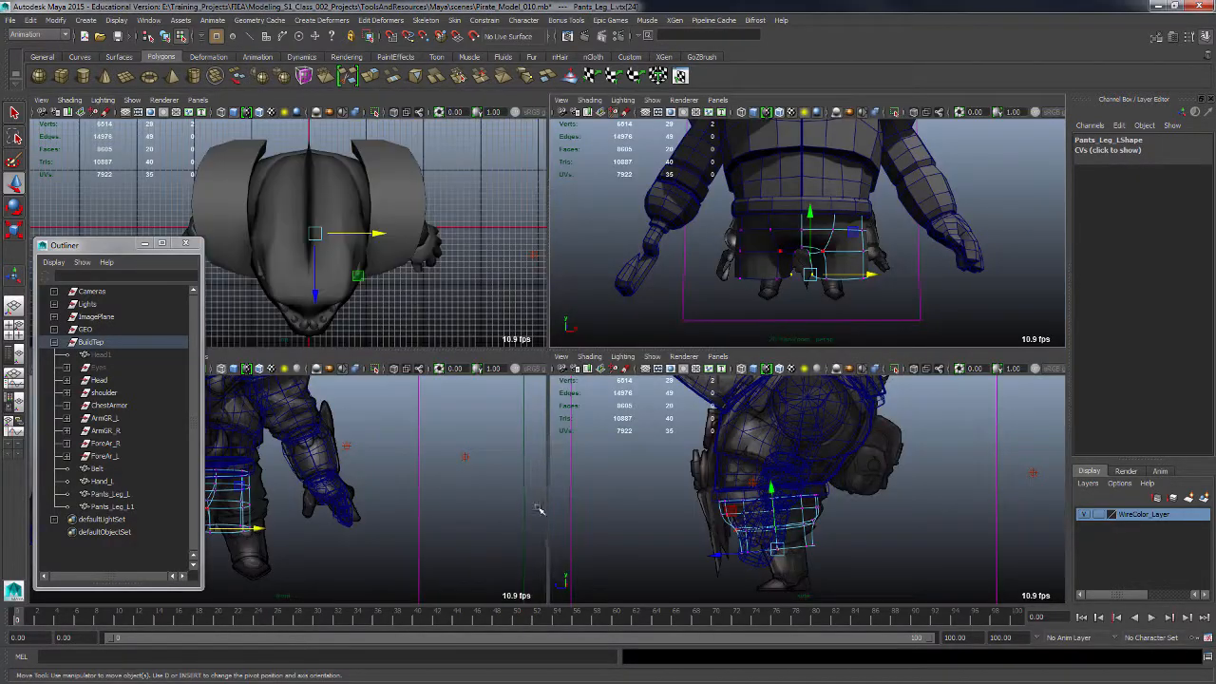
key("space")
key("space")
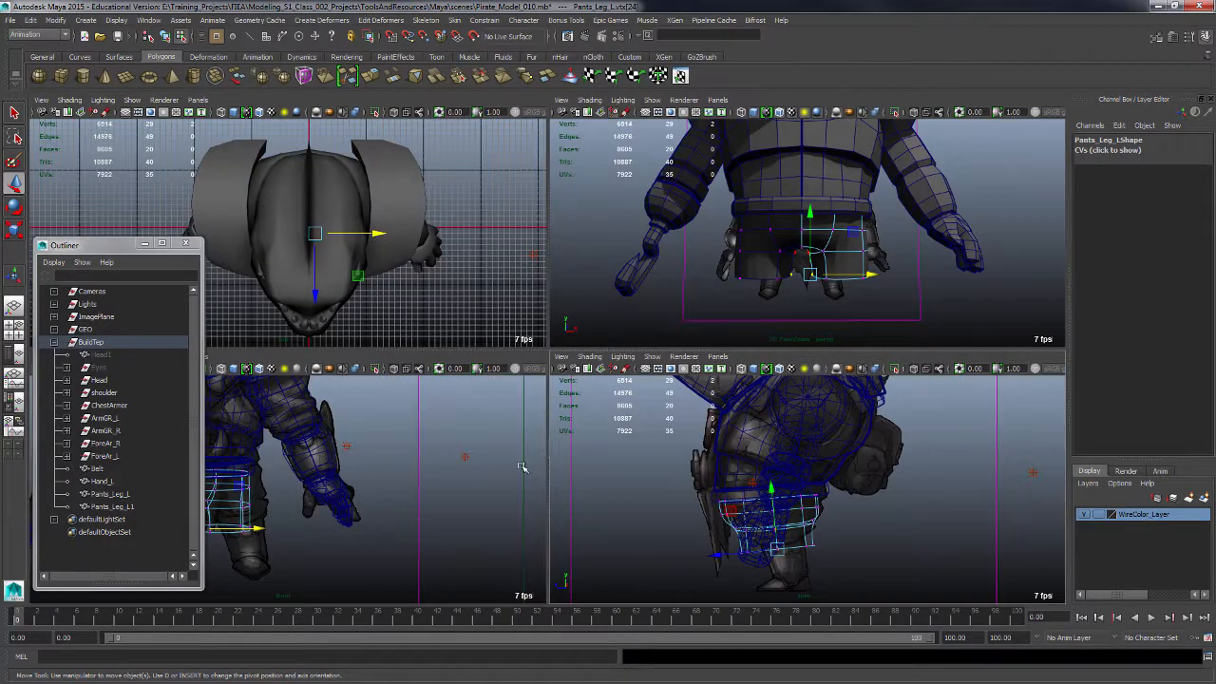
key("space")
middle_click_drag(510, 397, 668, 446, "alt")
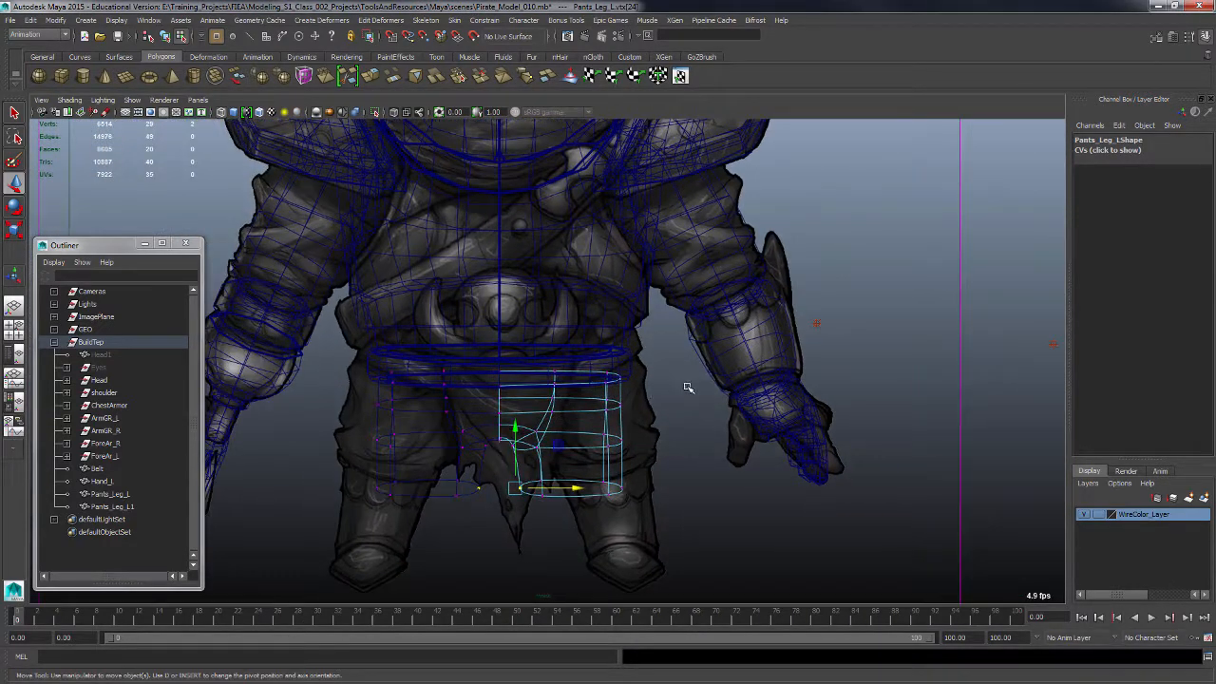
middle_click_drag(689, 388, 654, 402, "alt")
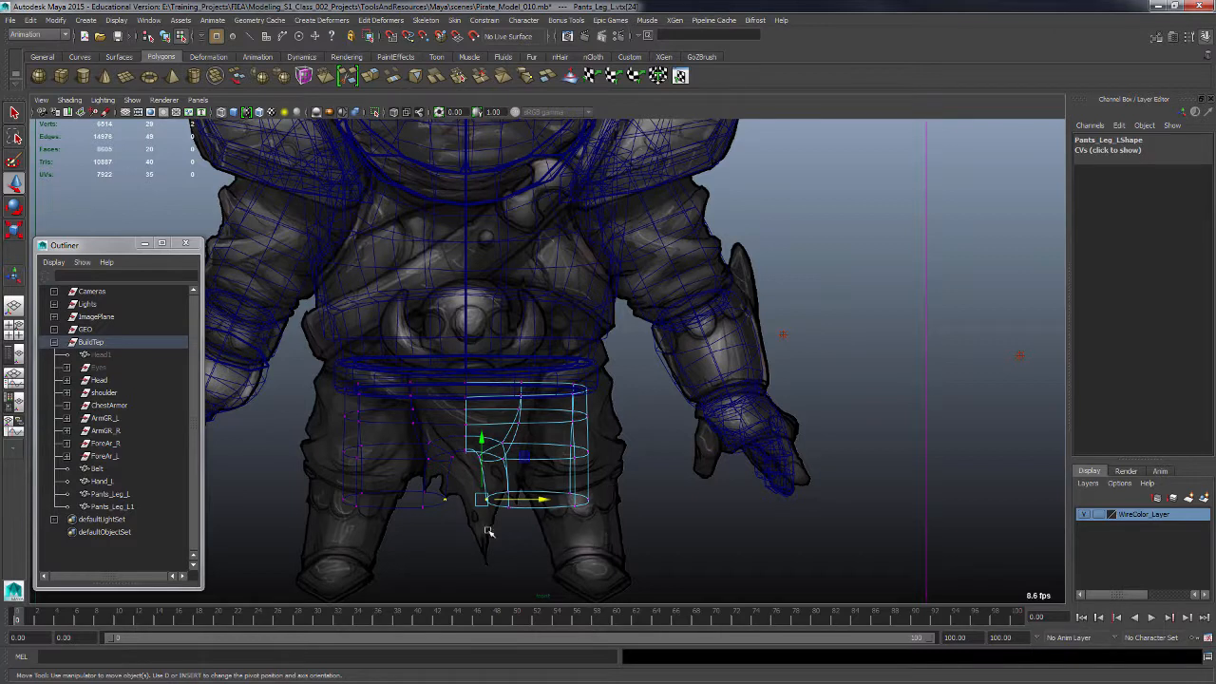
left_click_drag(539, 499, 630, 497)
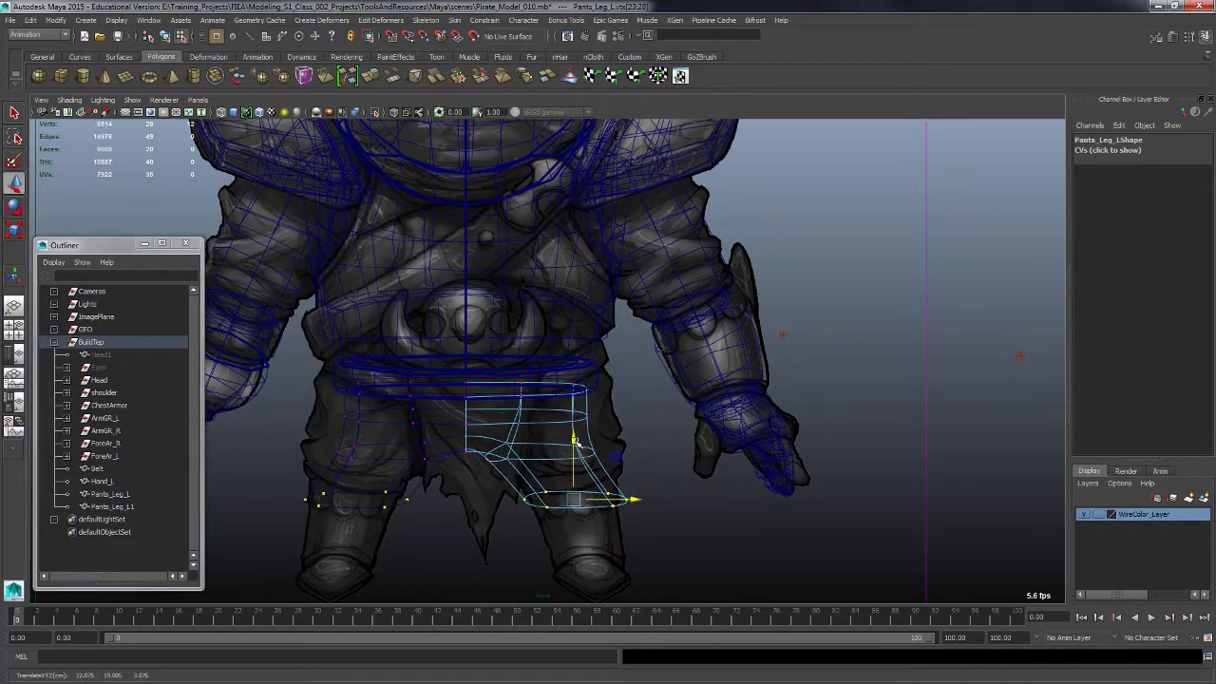
left_click_drag(575, 442, 575, 427)
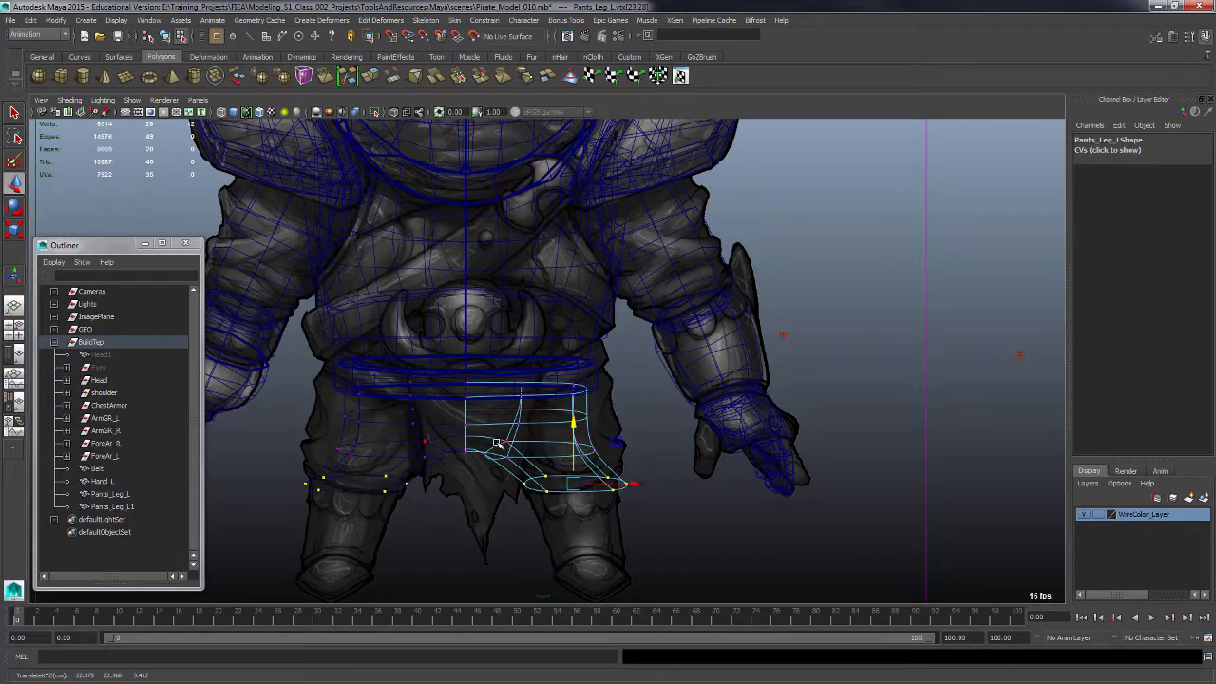
Step: Shift the mid-thigh, outer-side and inner-thigh vertices of Pants_Leg_L along X to follow the reference thigh, and return to object selection
left_click_drag(486, 439, 625, 439)
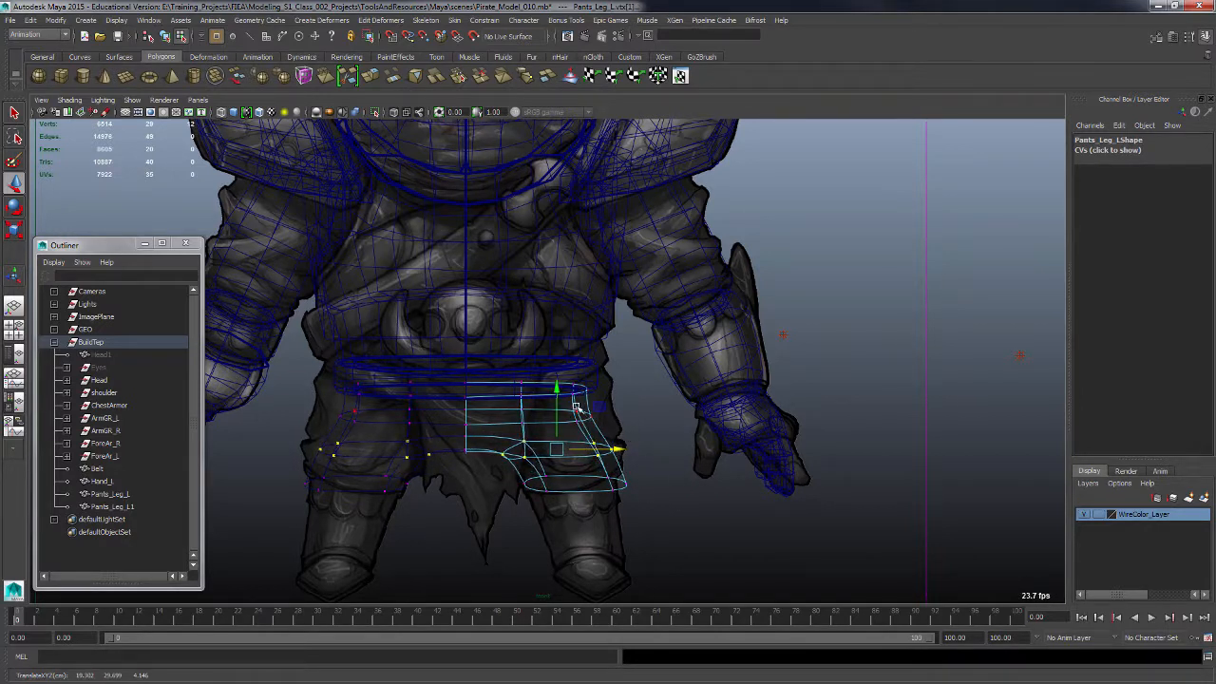
left_click_drag(577, 406, 619, 430)
left_click_drag(614, 414, 642, 407)
left_click_drag(589, 435, 640, 448)
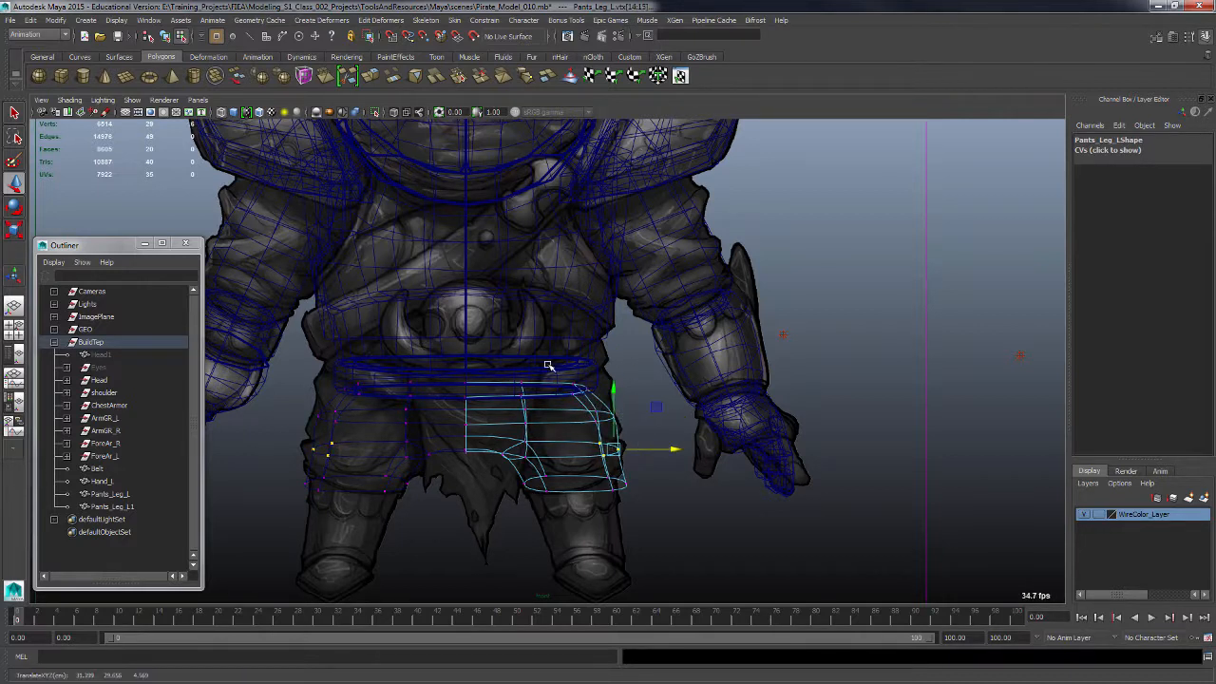
left_click_drag(500, 432, 546, 450)
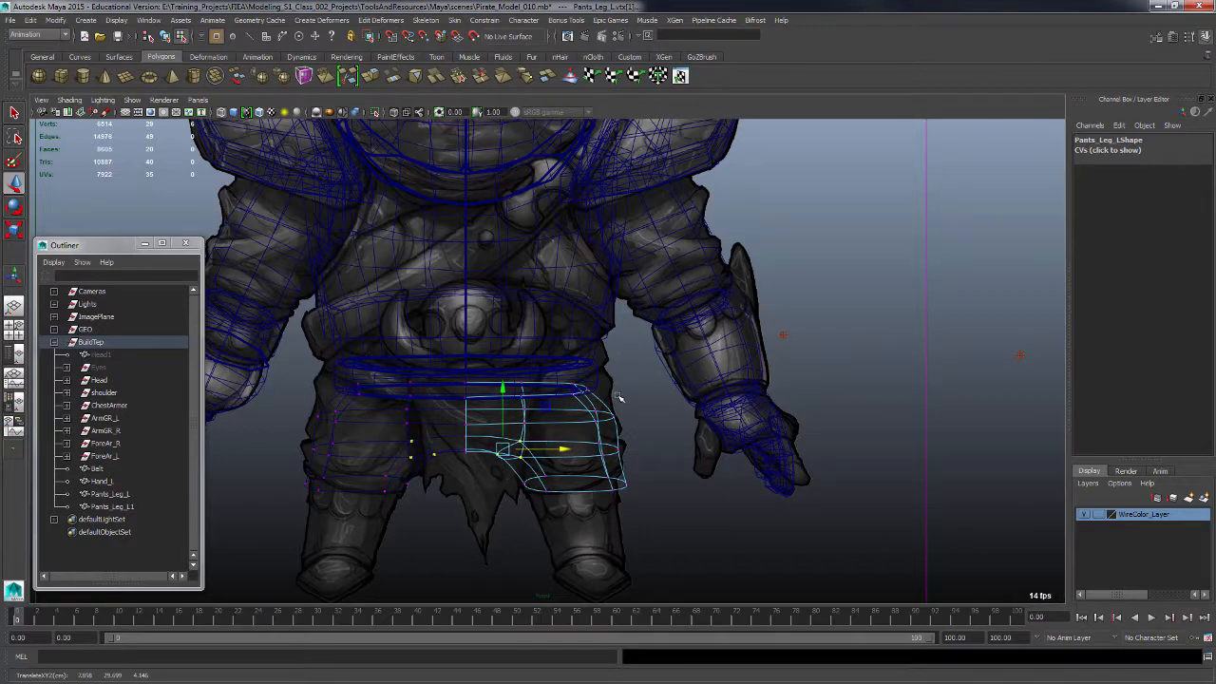
left_click_drag(613, 394, 584, 425, "alt")
key("F8")
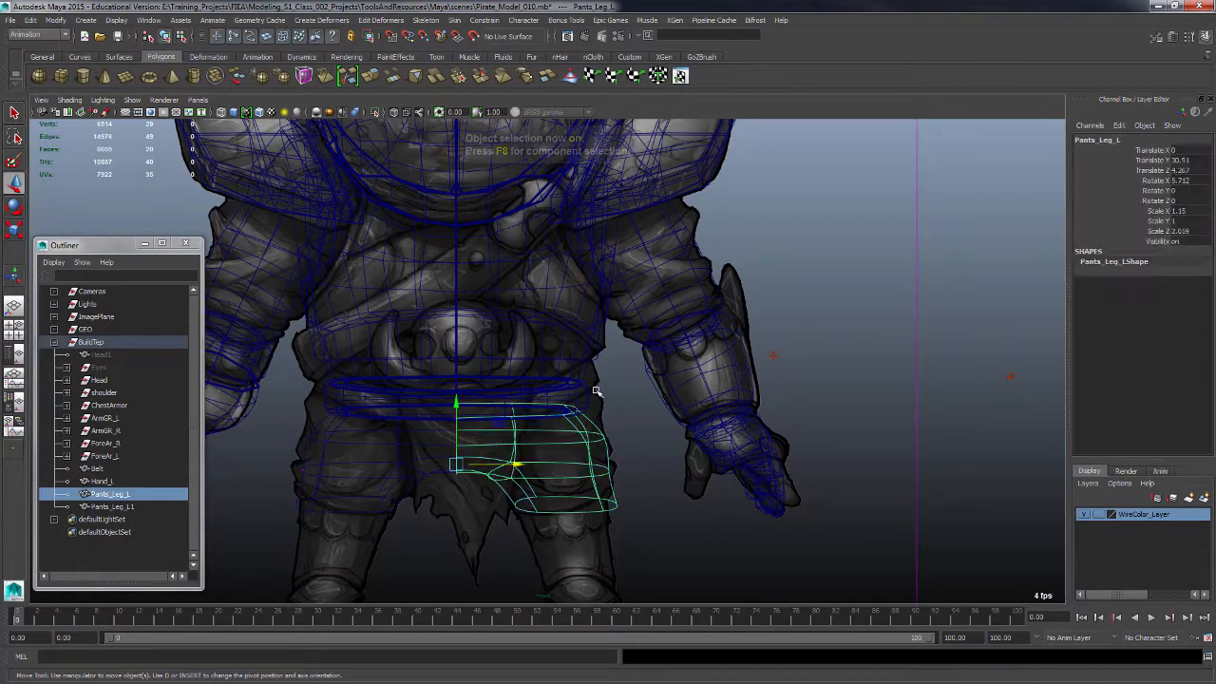
Step: Select the Belt and ChestCover_L meshes together and put both into vertex editing
left_click(587, 394)
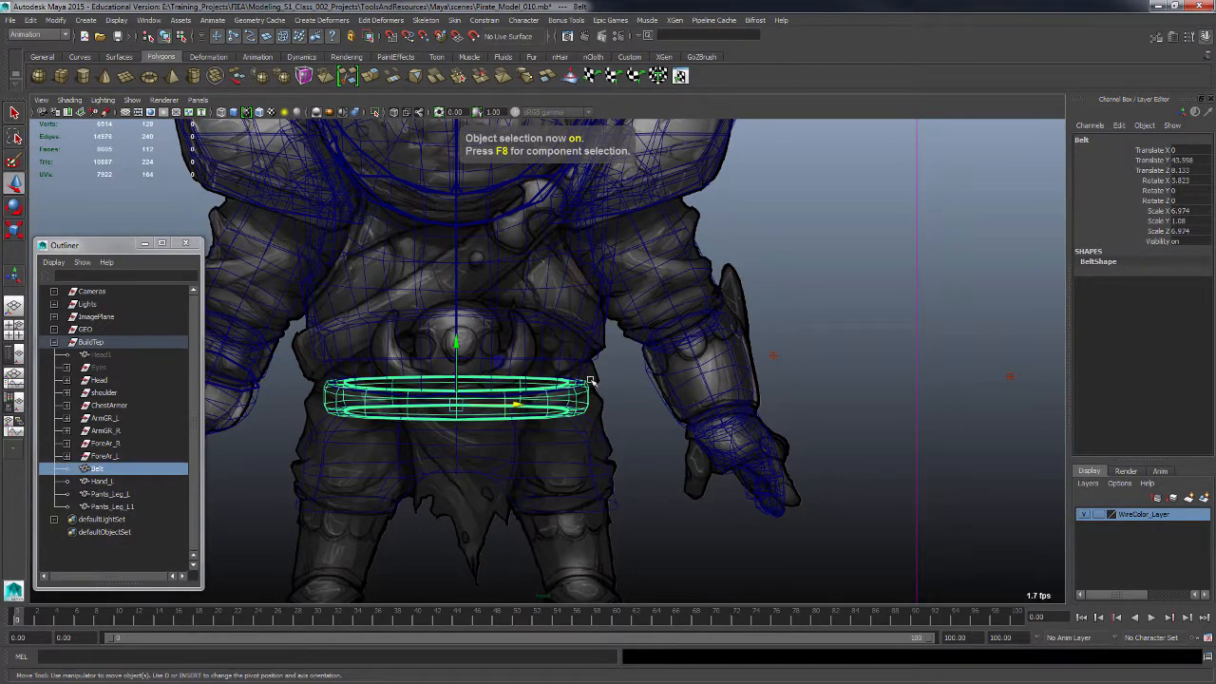
left_click(587, 365, "shift")
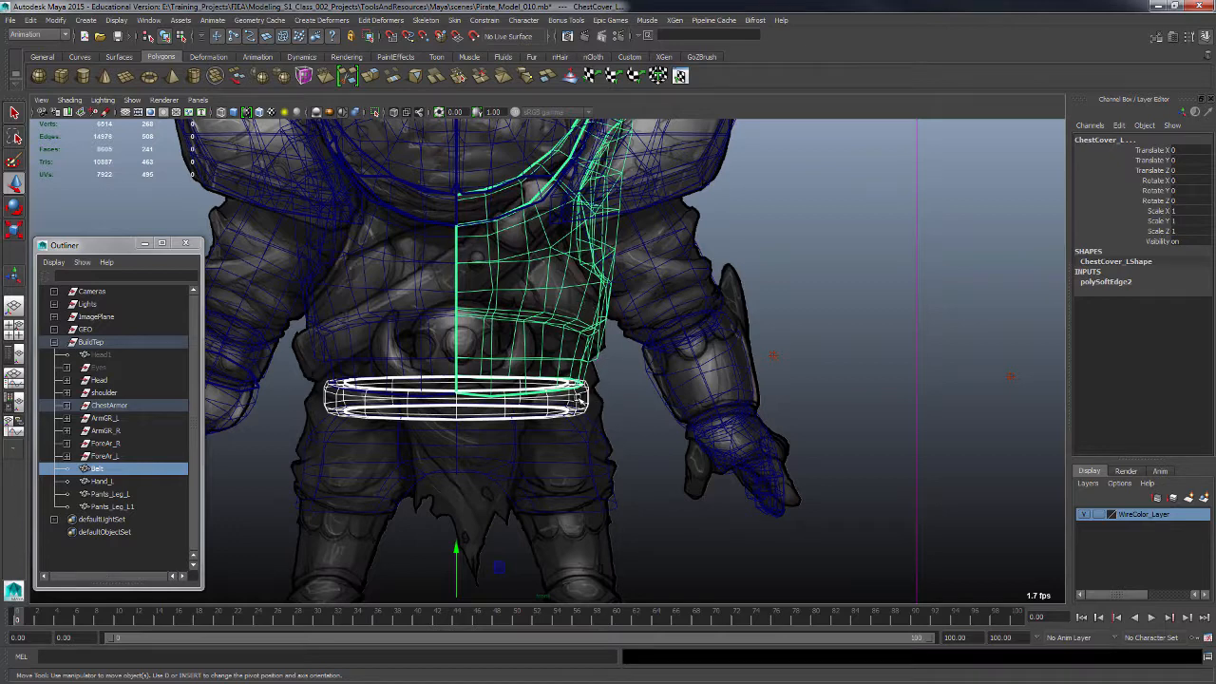
right_click(579, 396)
left_click(568, 383)
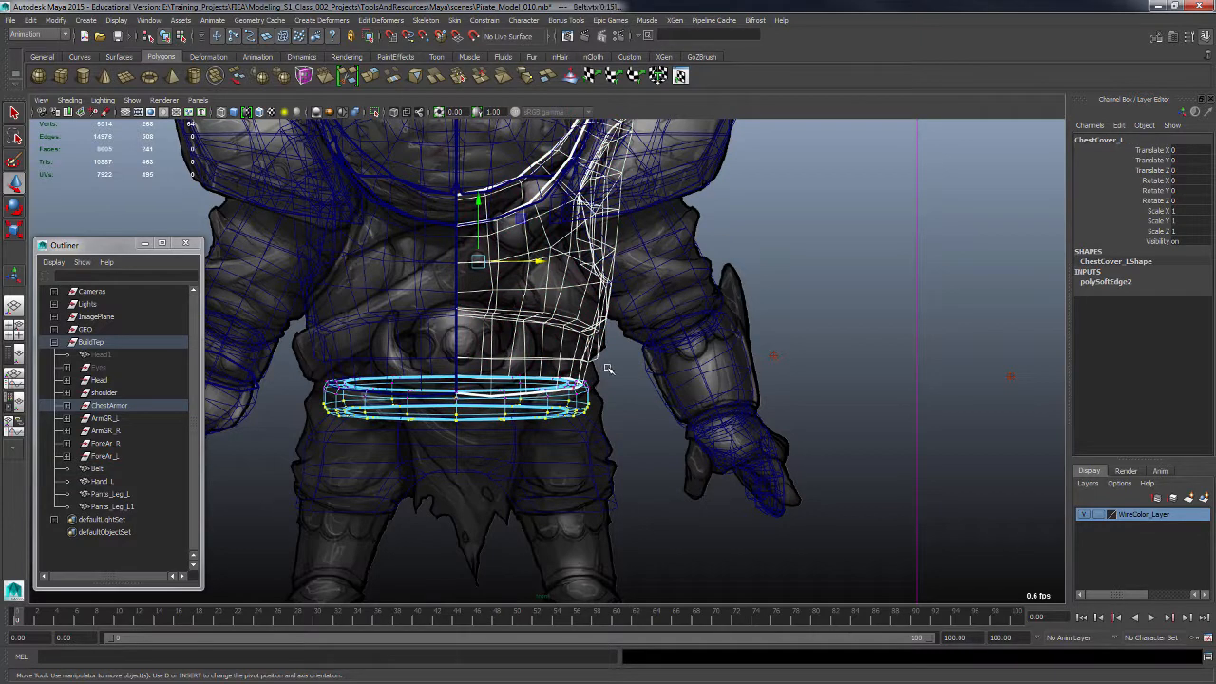
left_click_drag(561, 424, 558, 430)
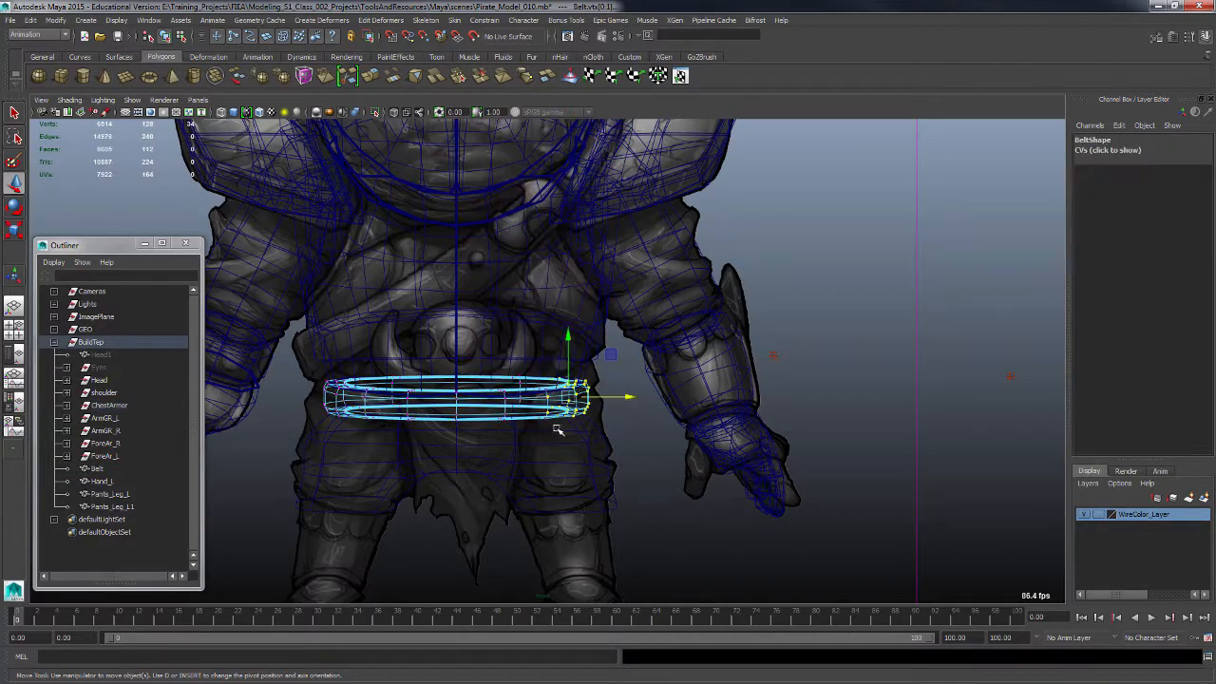
left_click(599, 339)
right_click_drag(587, 359, 546, 361)
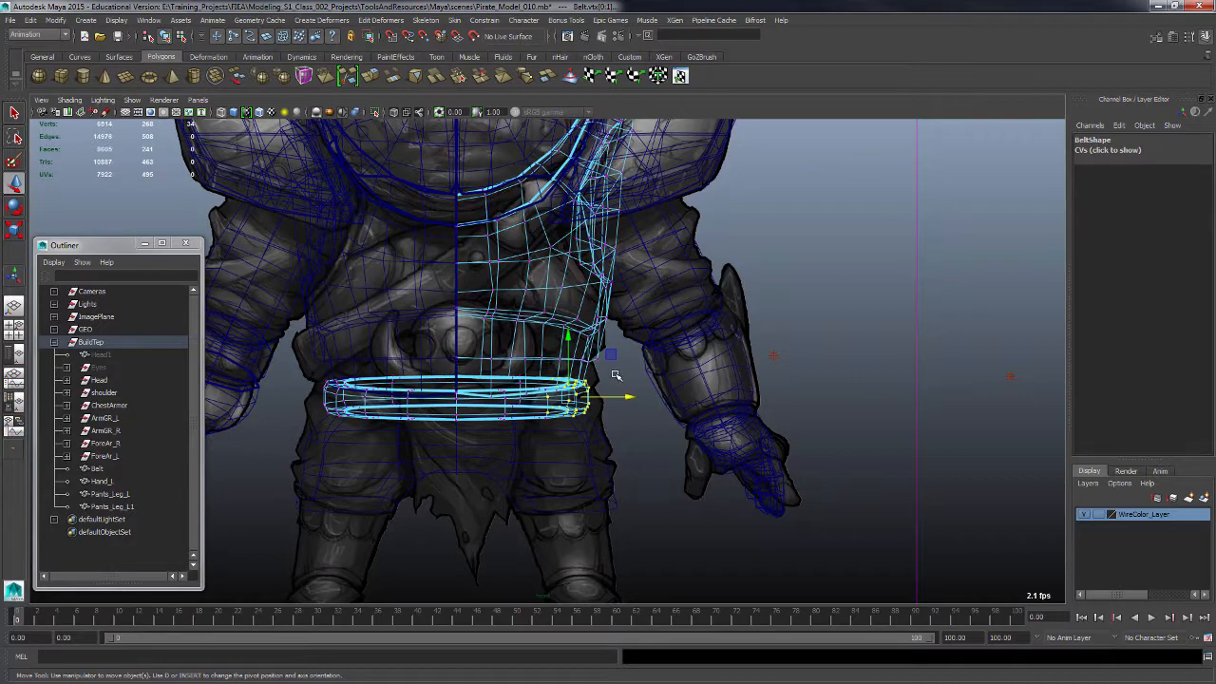
Step: Move the side vertices of the belt and lower ChestCover_L slightly outward along X, using soft selection with a reduced falloff radius
left_click_drag(540, 426, 538, 426)
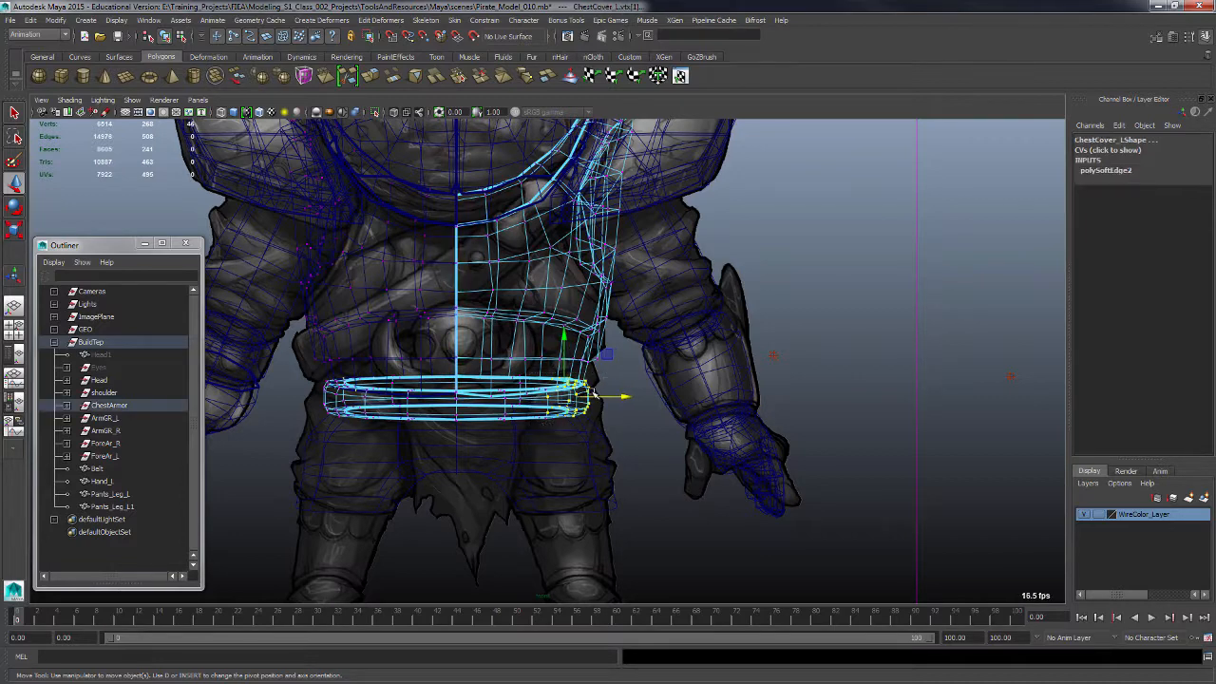
left_click_drag(583, 390, 538, 425)
left_click_drag(585, 369, 554, 421)
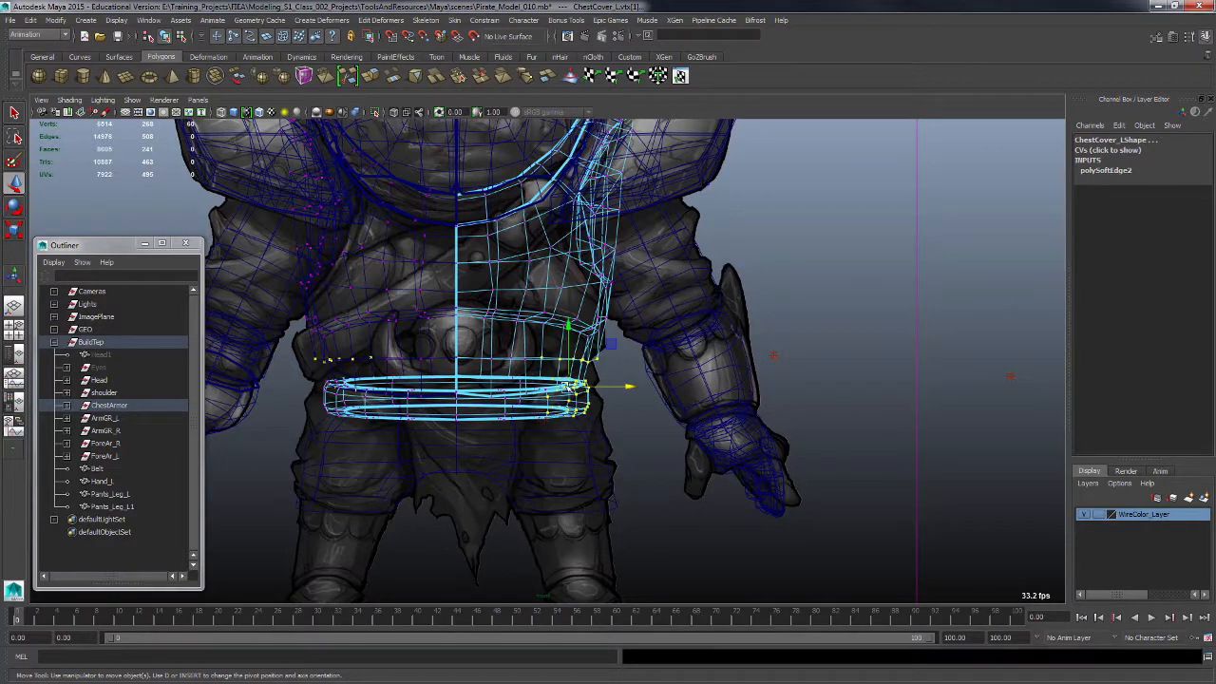
left_click_drag(624, 387, 635, 396)
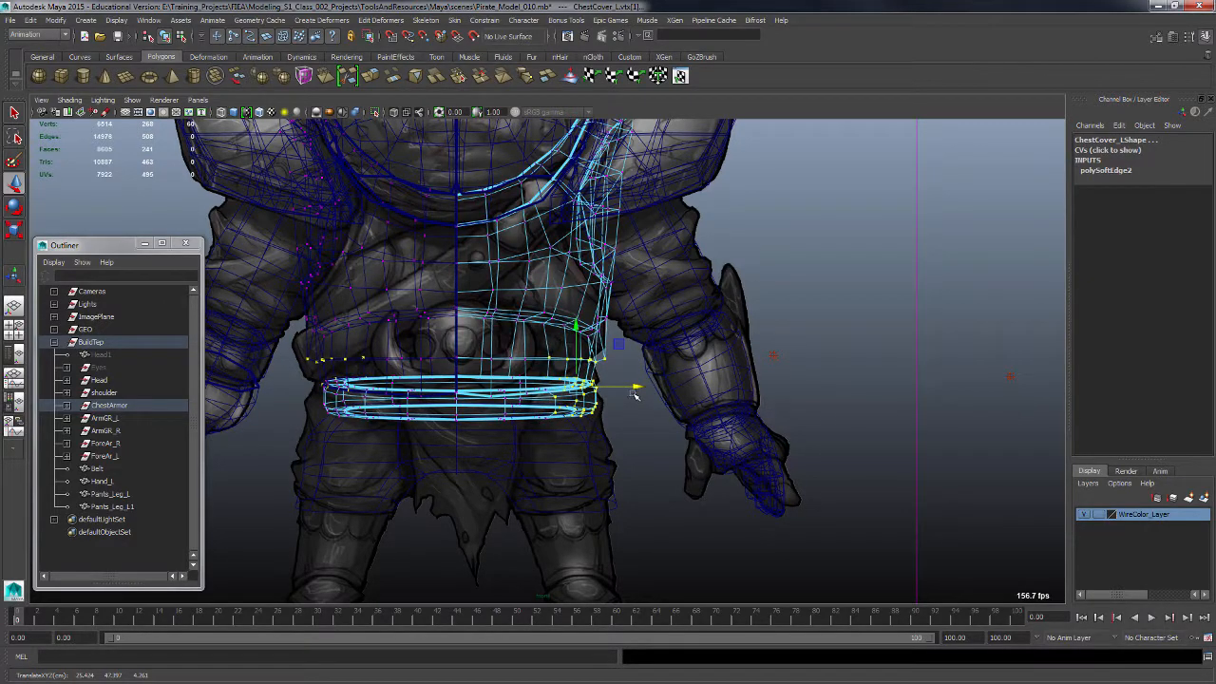
key("ctrl+z")
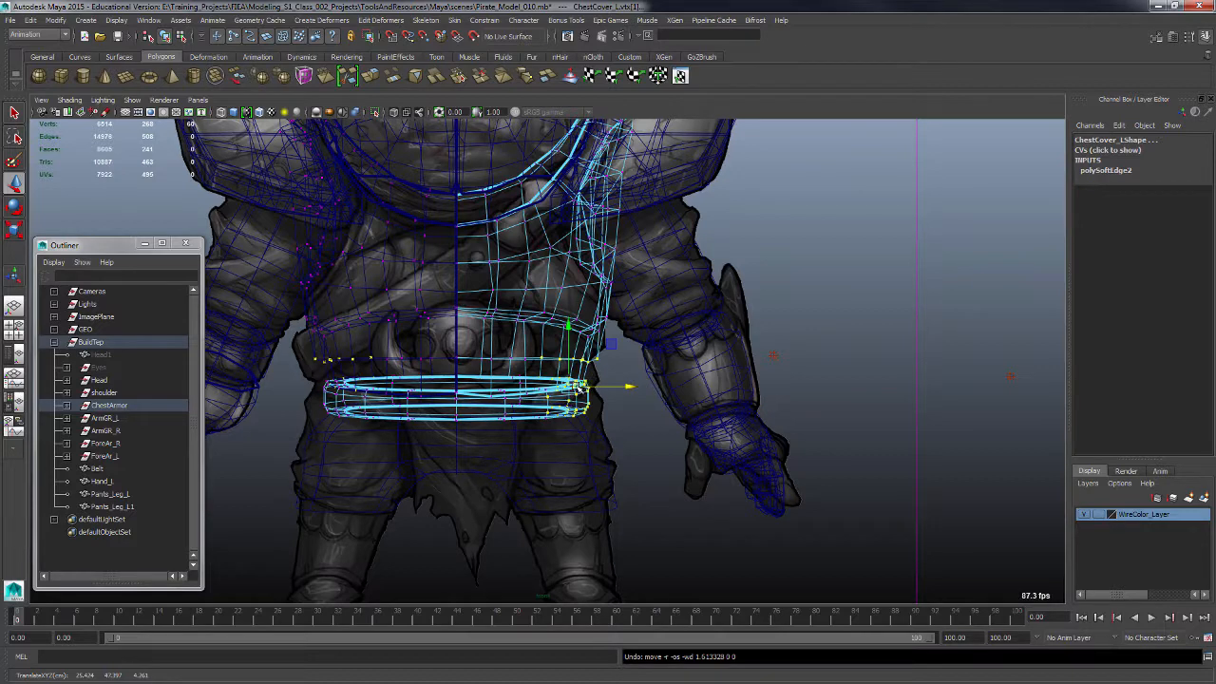
key("b")
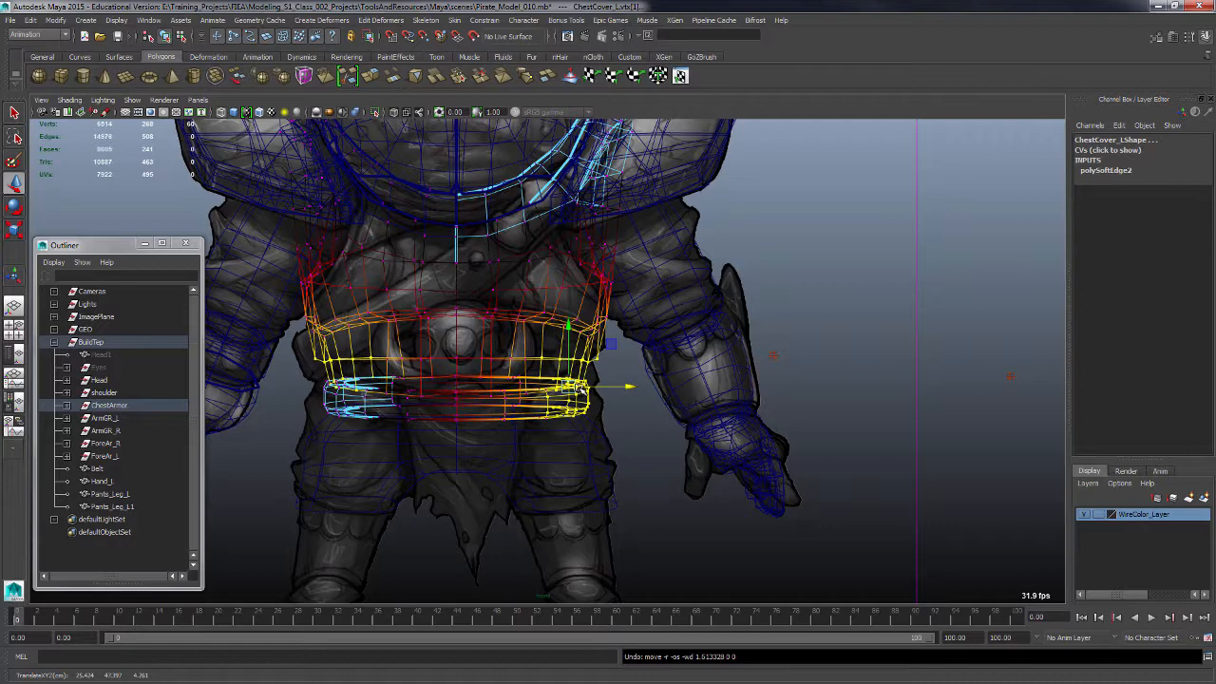
left_click_drag(582, 390, 501, 424)
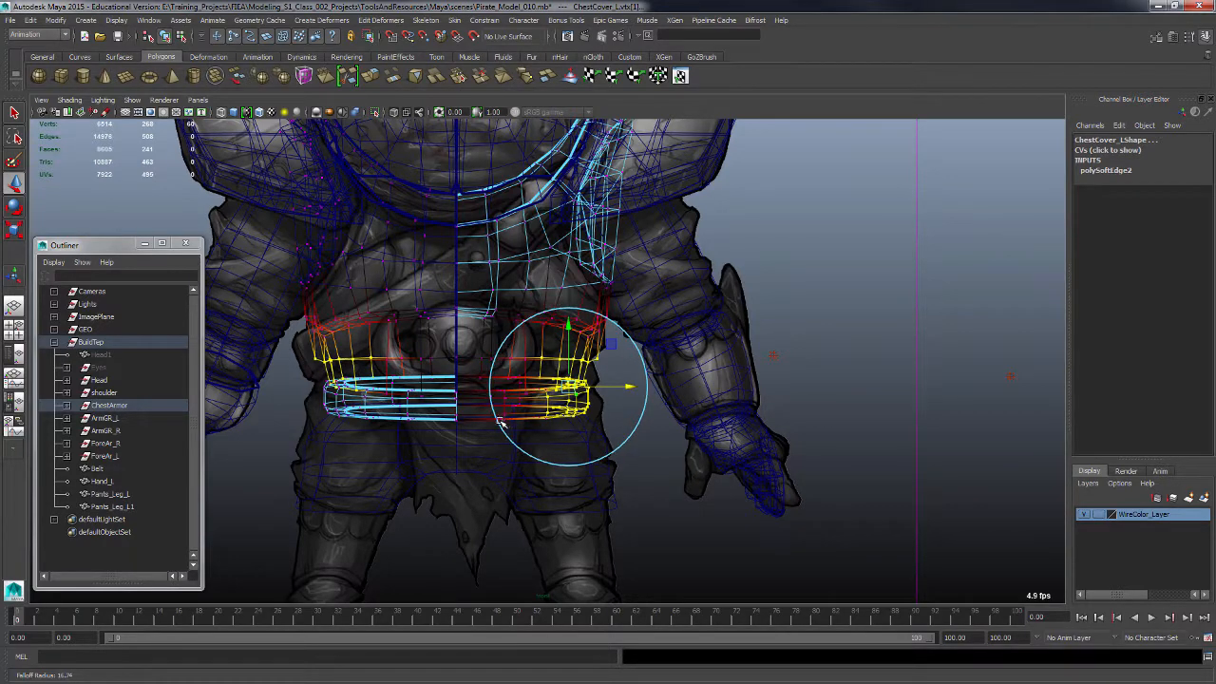
left_click_drag(630, 386, 639, 382)
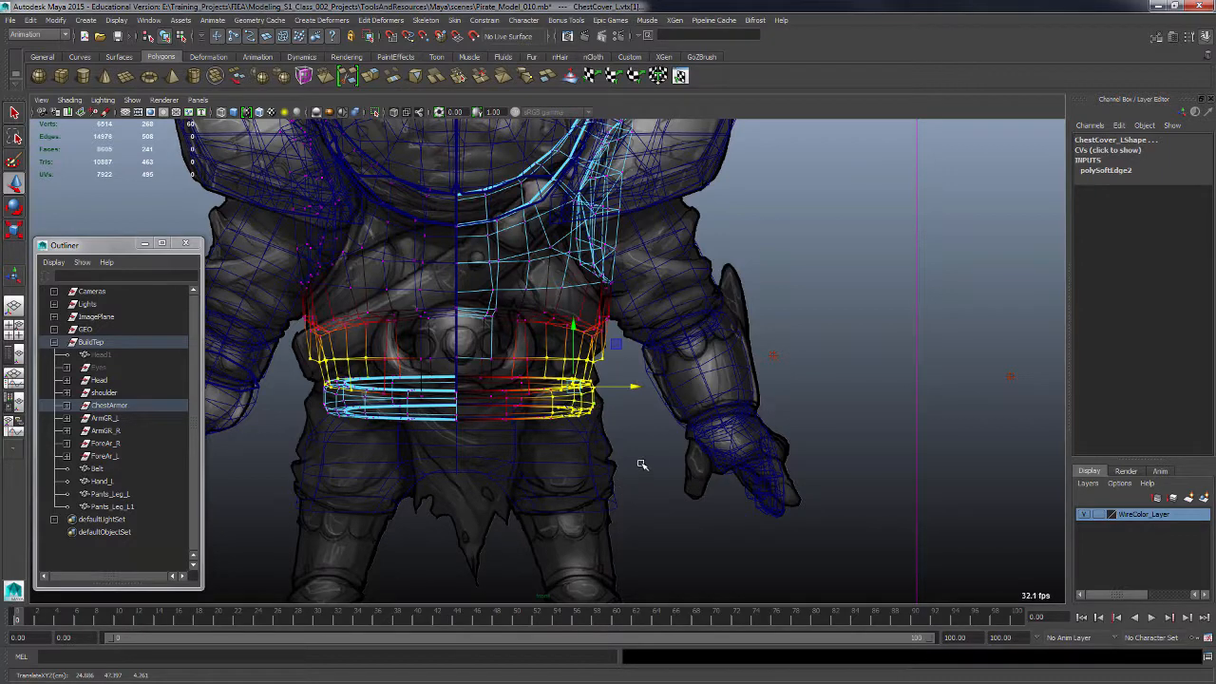
key("F8")
Step: Move the outer waist and upper-thigh vertices of Pants_Leg_L outward with soft selection to fit the reference, and turn soft selection off
left_click(609, 449)
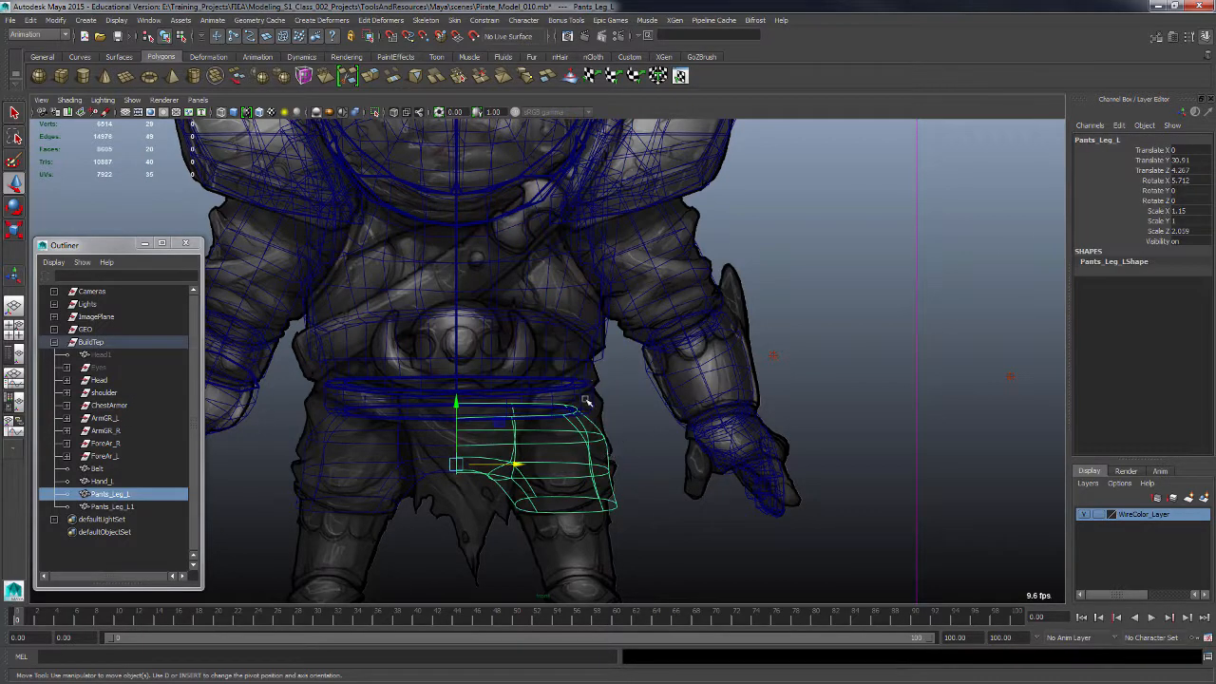
key("F8")
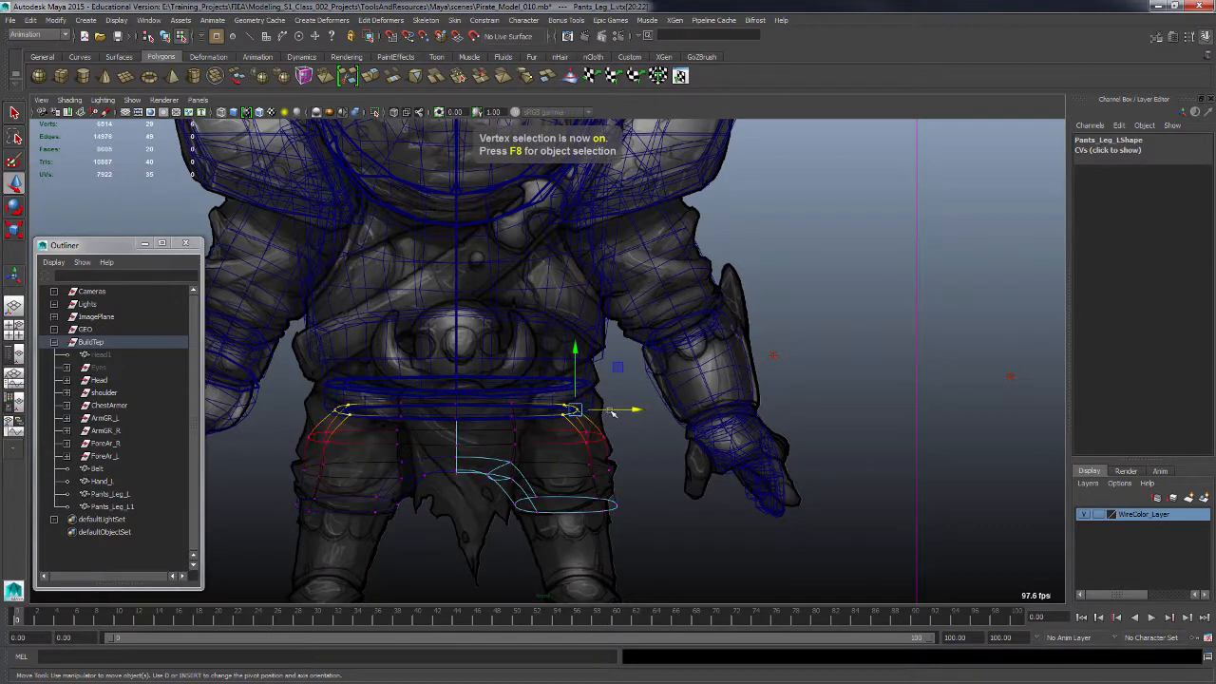
left_click_drag(620, 409, 622, 459)
left_click(629, 428)
left_click_drag(630, 436, 627, 432)
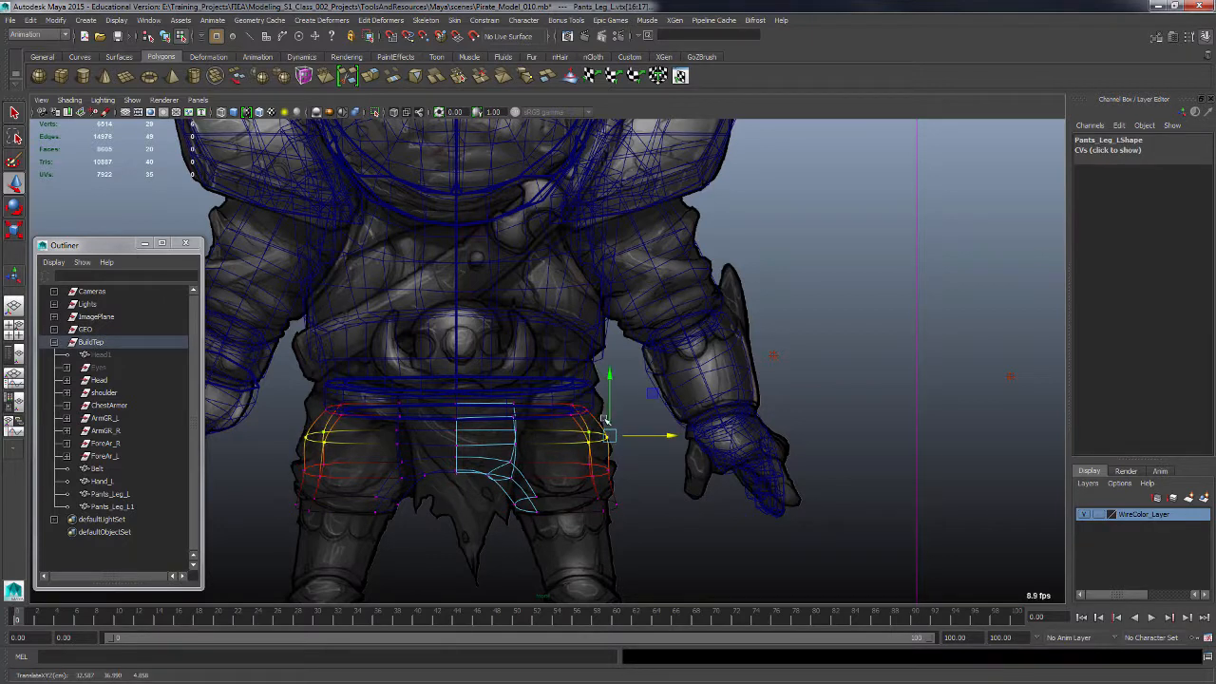
key("b")
left_click_drag(572, 400, 618, 436)
Step: Shift the two upper front centre vertices of Pants_Leg_L slightly forward along Z
key("space")
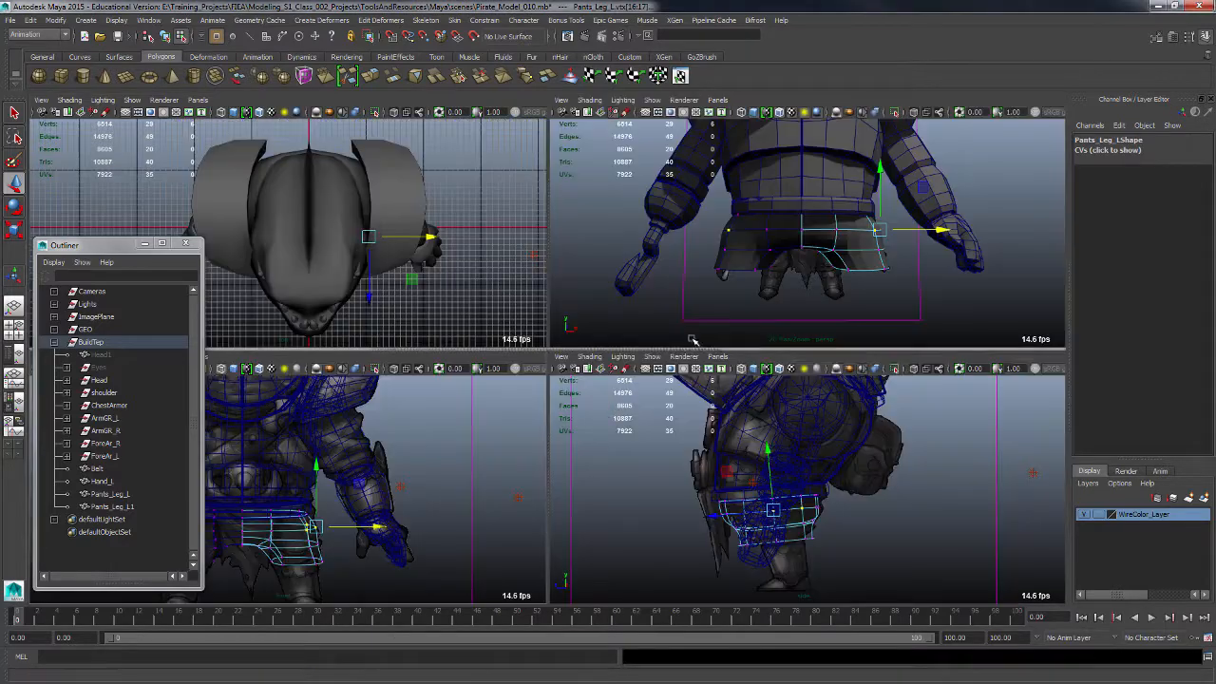
key("space")
left_click_drag(706, 367, 596, 407, "alt")
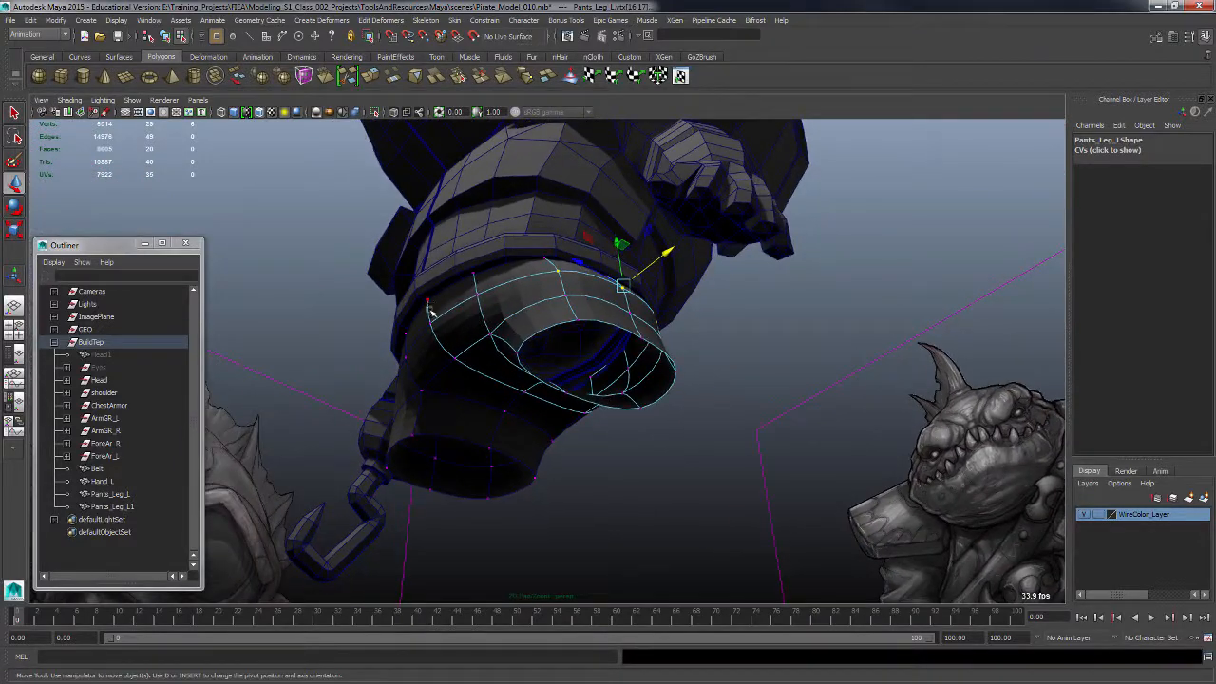
left_click(427, 299)
left_click(429, 320, "shift")
left_click_drag(407, 303, 402, 303)
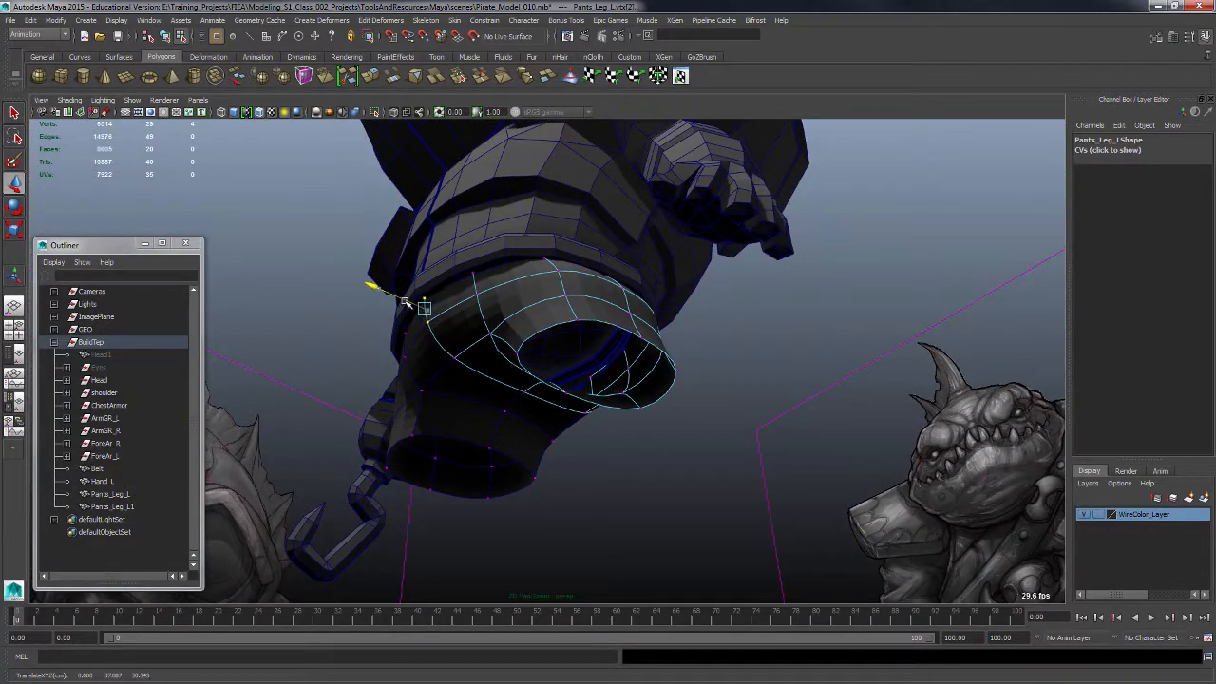
Step: Adjust the height of the front centre crotch vertex of Pants_Leg_L along Y
left_click_drag(521, 289, 491, 307, "alt")
left_click(457, 290)
left_click(440, 286)
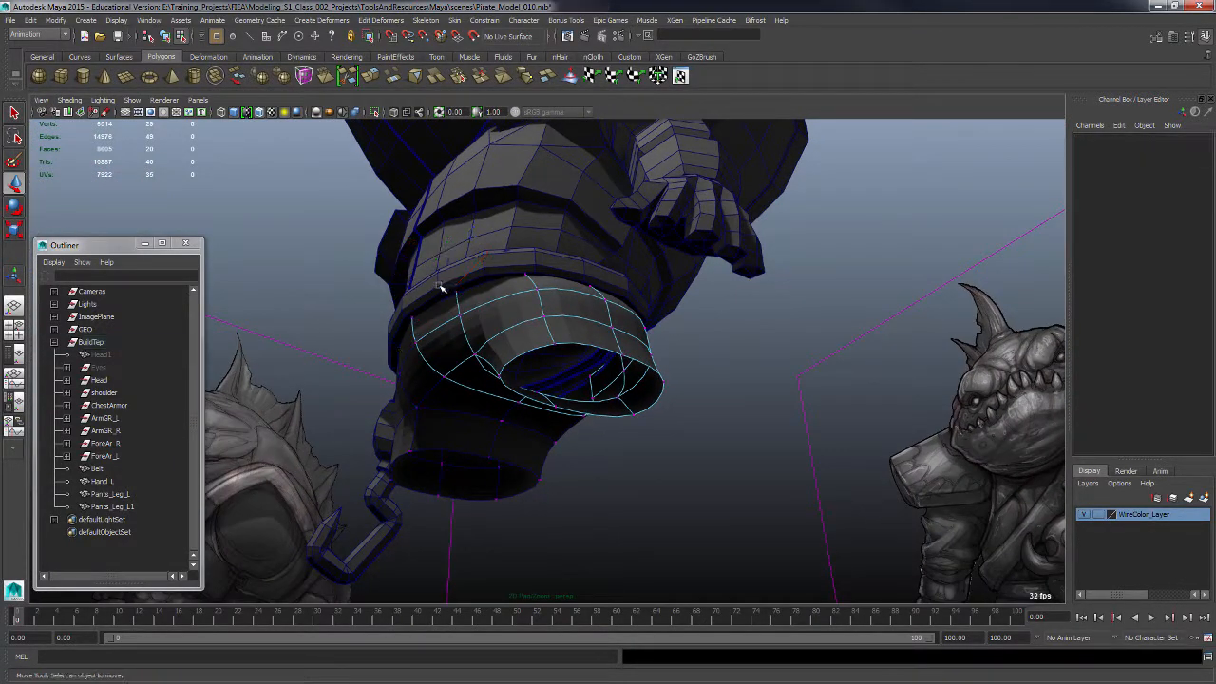
left_click(443, 287)
left_click_drag(558, 295, 494, 449, "alt")
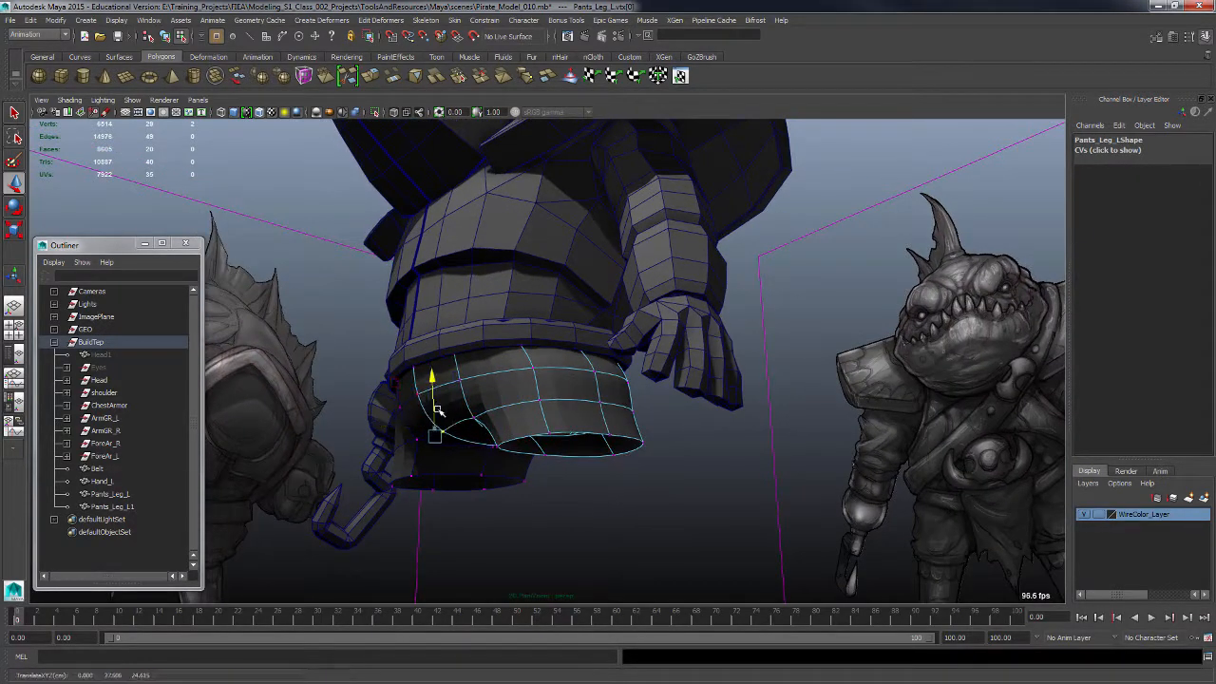
Step: Reposition the outer thigh and outer hem vertices of Pants_Leg_L in the front view to follow the reference leg
left_click_drag(445, 411, 562, 530, "alt")
left_click(534, 514)
left_click(560, 452)
left_click_drag(594, 451, 679, 418)
key("space")
key("space")
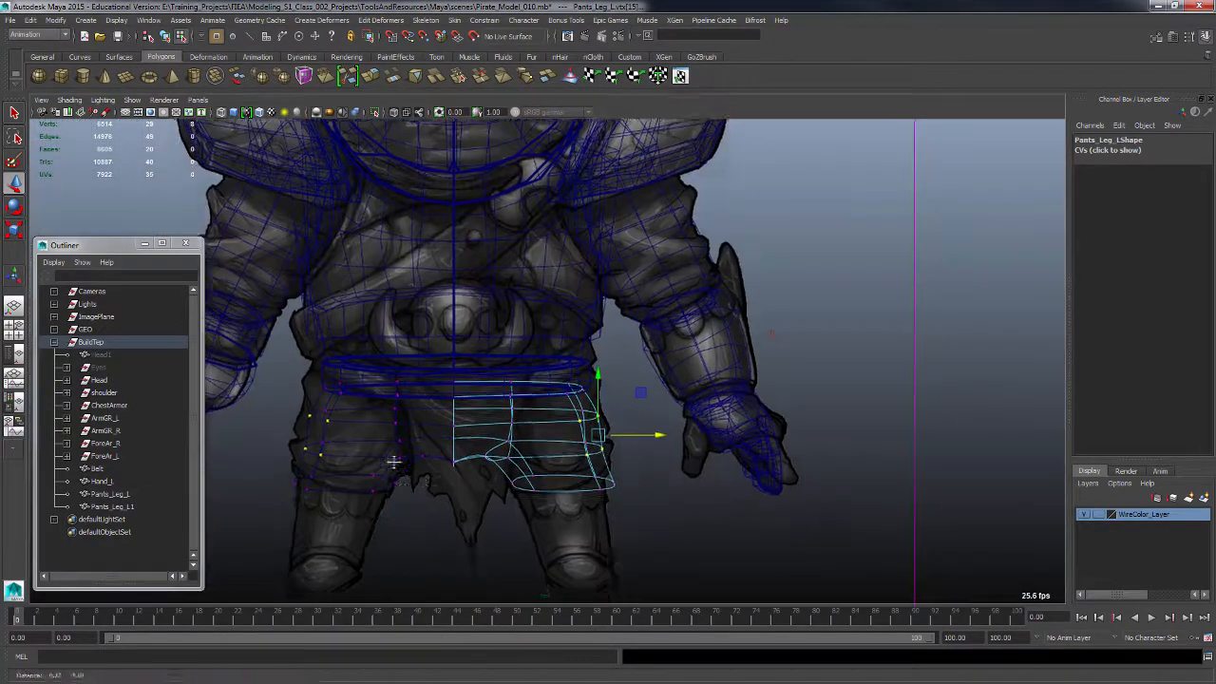
left_click_drag(568, 446, 607, 455)
left_click(568, 444)
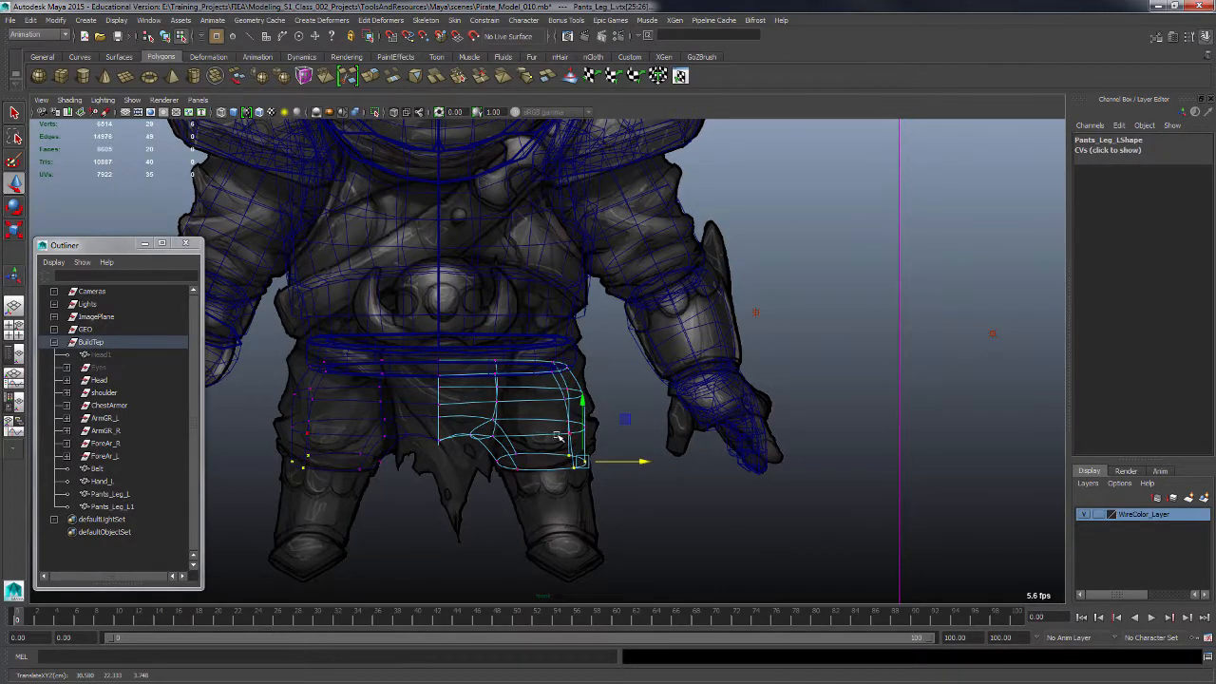
Step: Select all hem vertices of Pants_Leg_L in the side view, then narrow them along Z and align them with the reference leg
key("space")
key("space")
left_click_drag(711, 503, 538, 440, "alt")
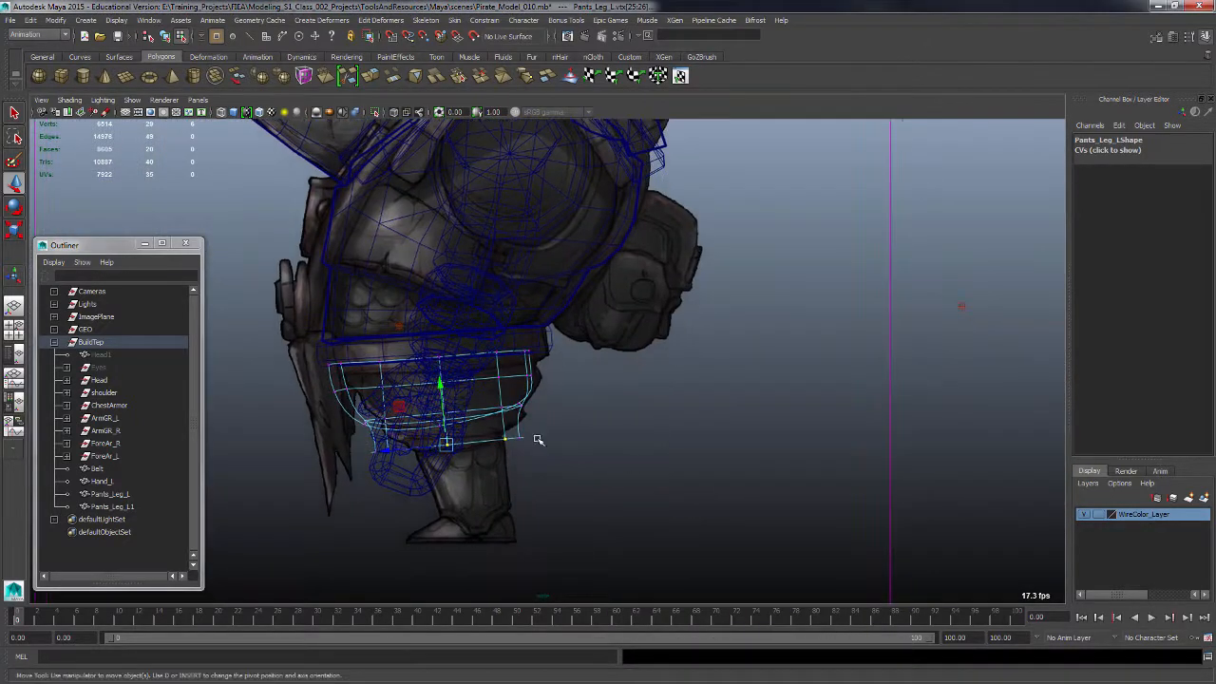
right_click_drag(538, 440, 584, 468, "alt")
middle_click_drag(601, 417, 697, 424, "alt")
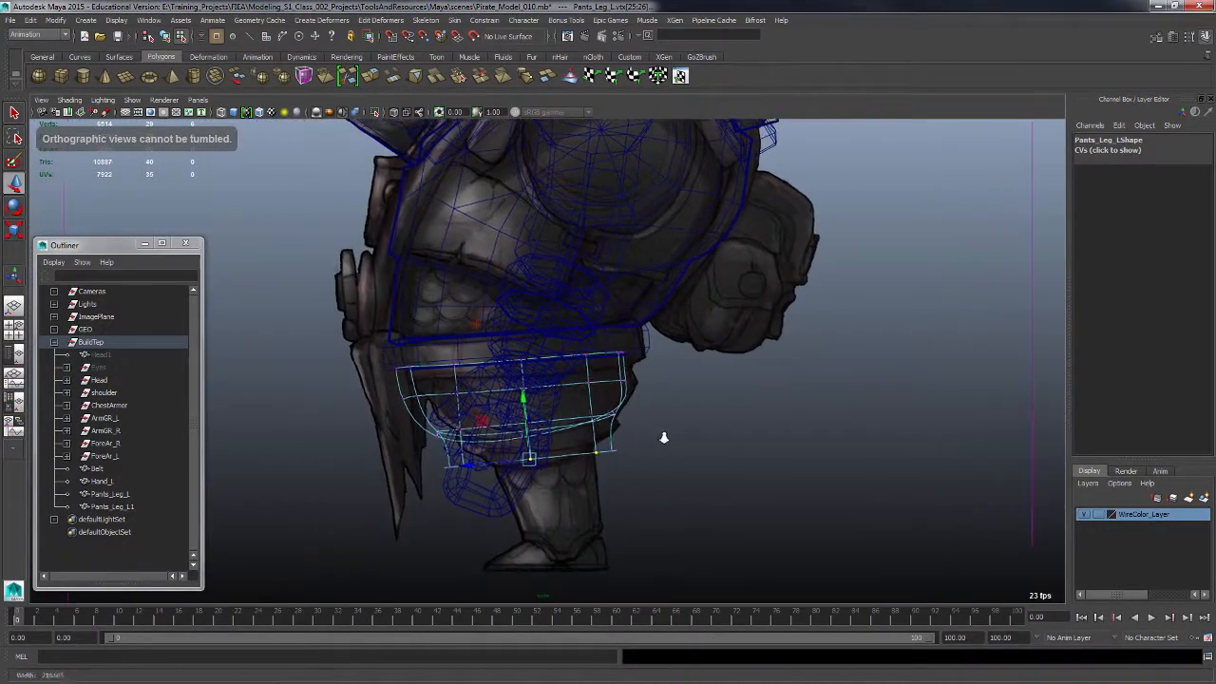
right_click_drag(662, 438, 694, 447, "alt")
left_click_drag(425, 455, 670, 504)
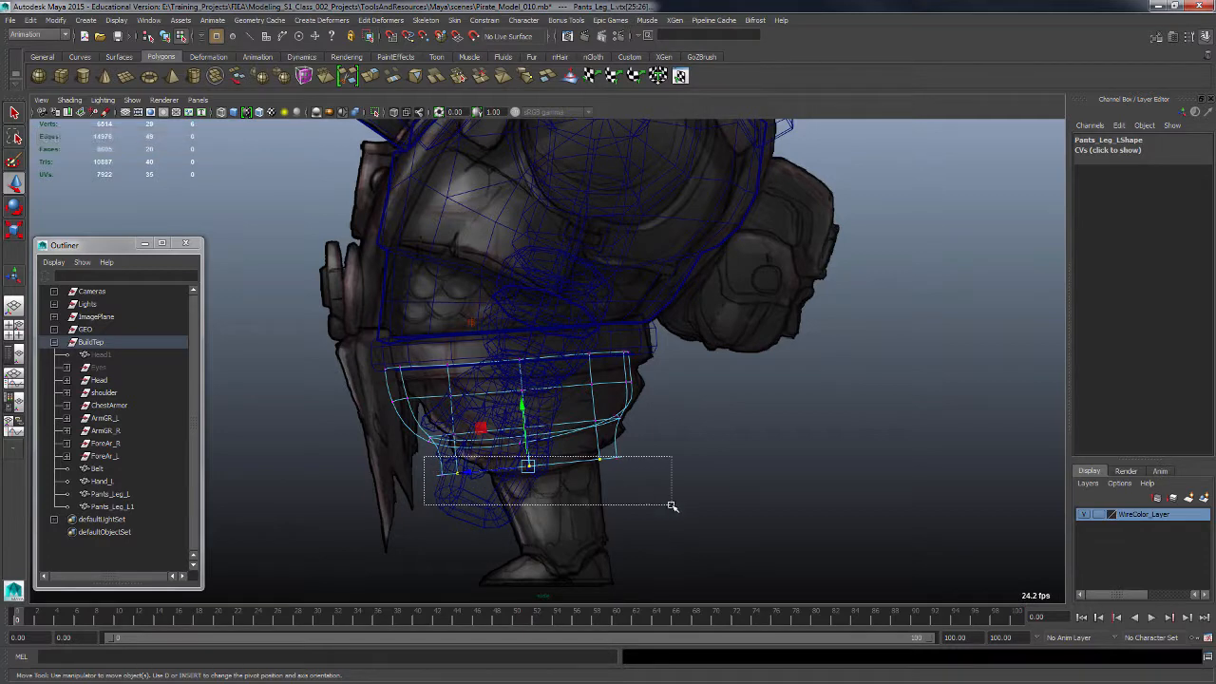
left_click_drag(512, 489, 692, 527)
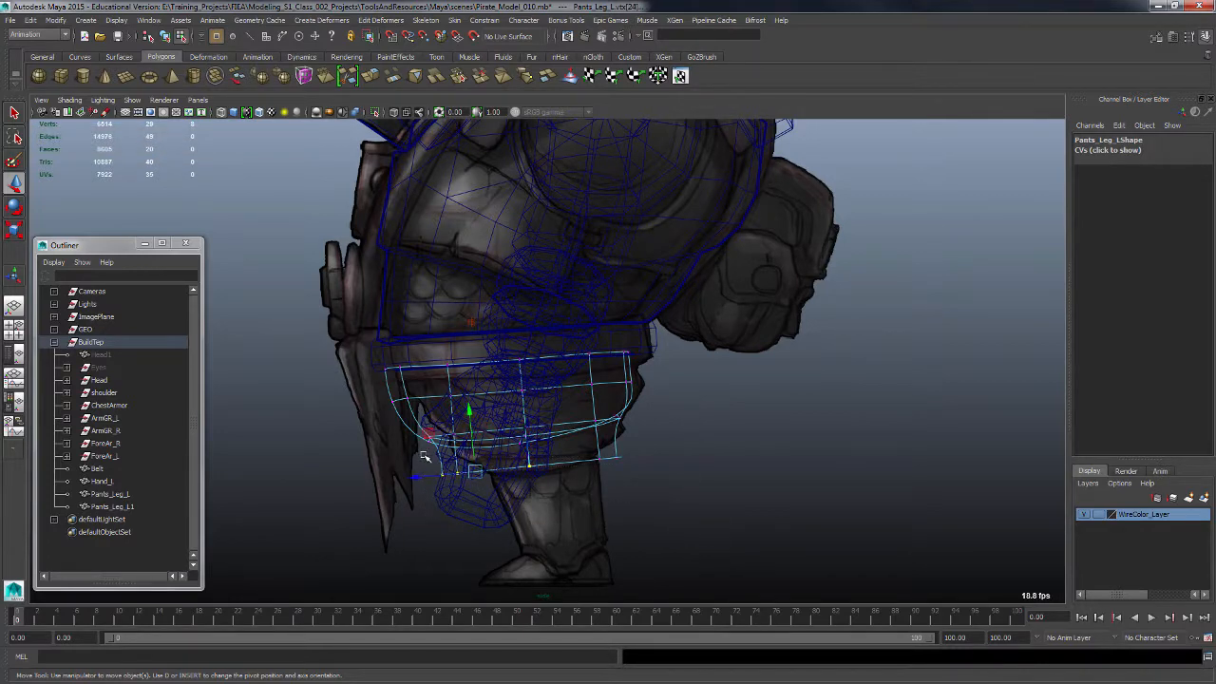
left_click_drag(425, 457, 632, 529)
left_click_drag(680, 440, 551, 491, "shift")
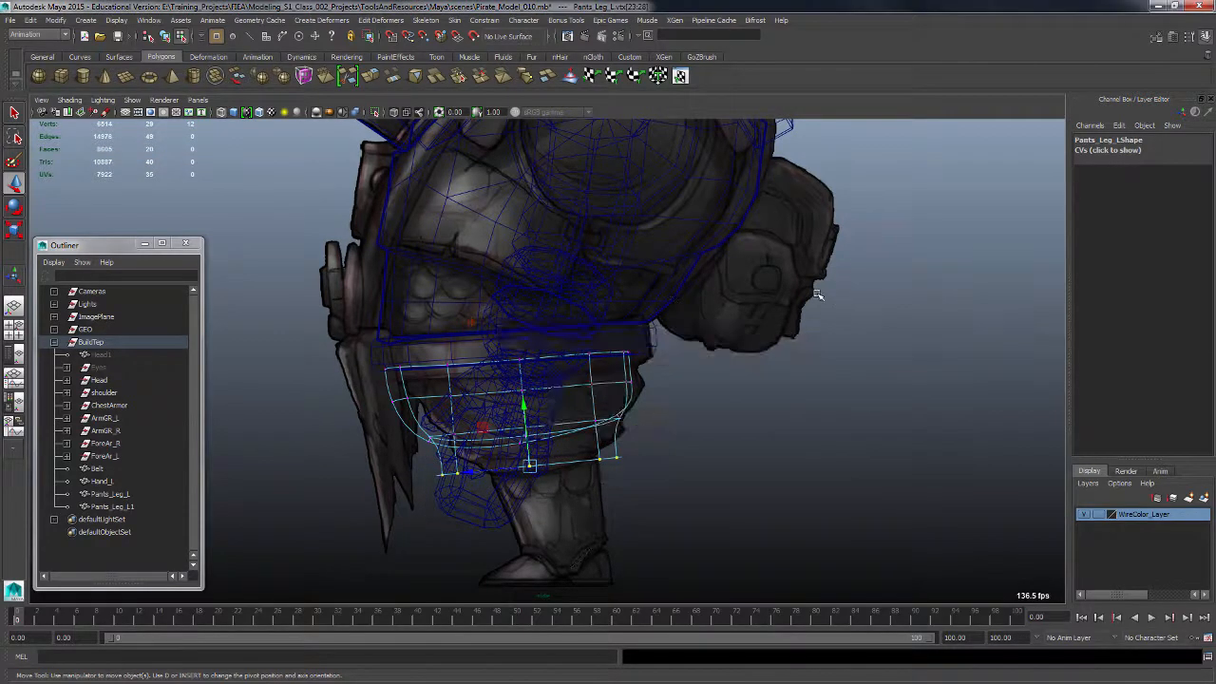
key("space")
scroll(811, 322, "down", 3)
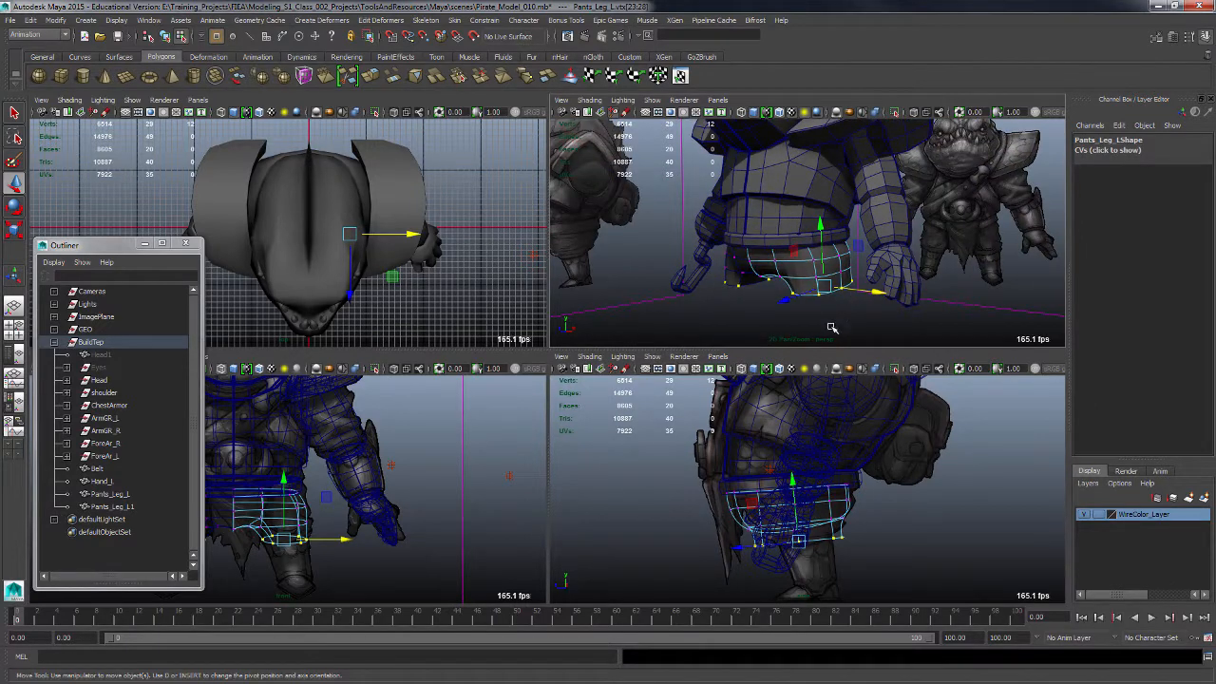
key("space")
key("r")
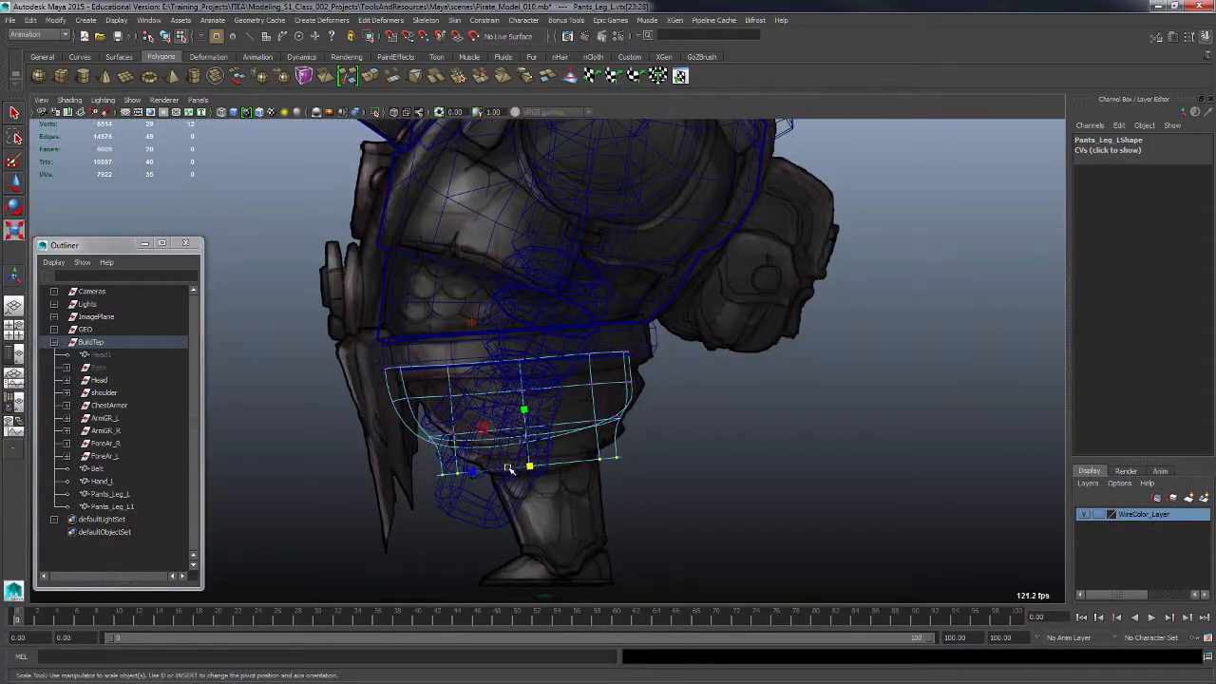
left_click_drag(472, 472, 523, 467)
key("w")
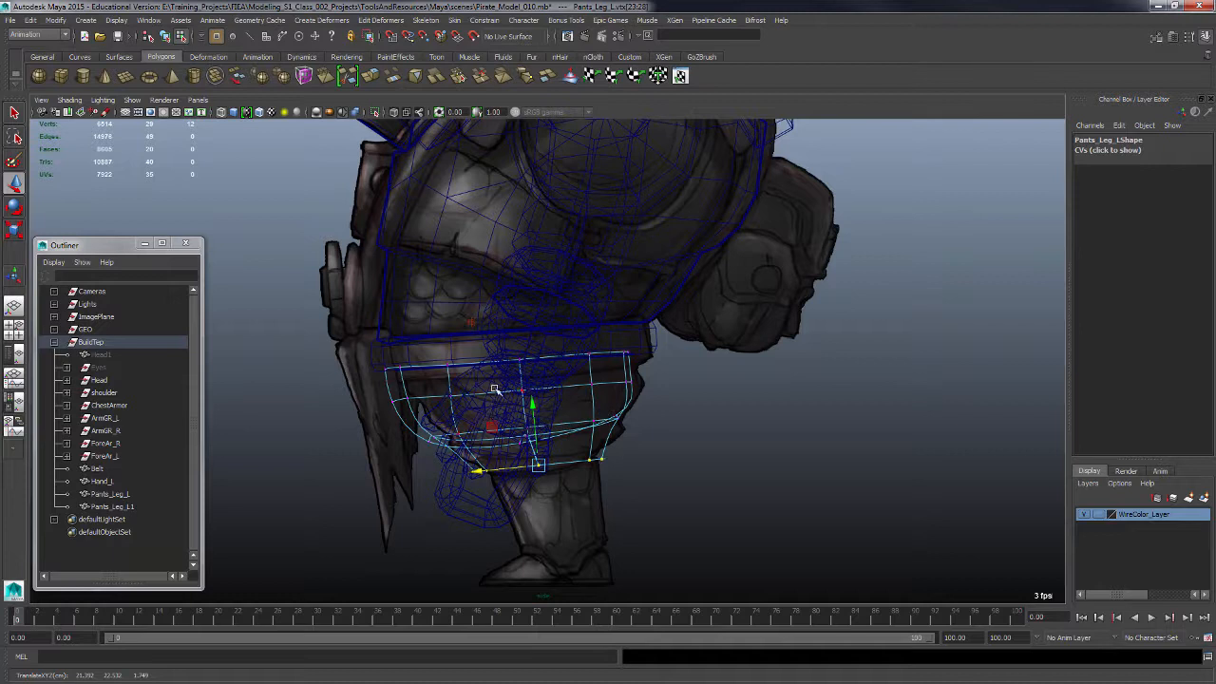
Step: Move the upper front vertices and then the front crotch vertices of Pants_Leg_L backward along Z in the side view
left_click_drag(381, 361, 428, 455)
left_click_drag(372, 383, 390, 395)
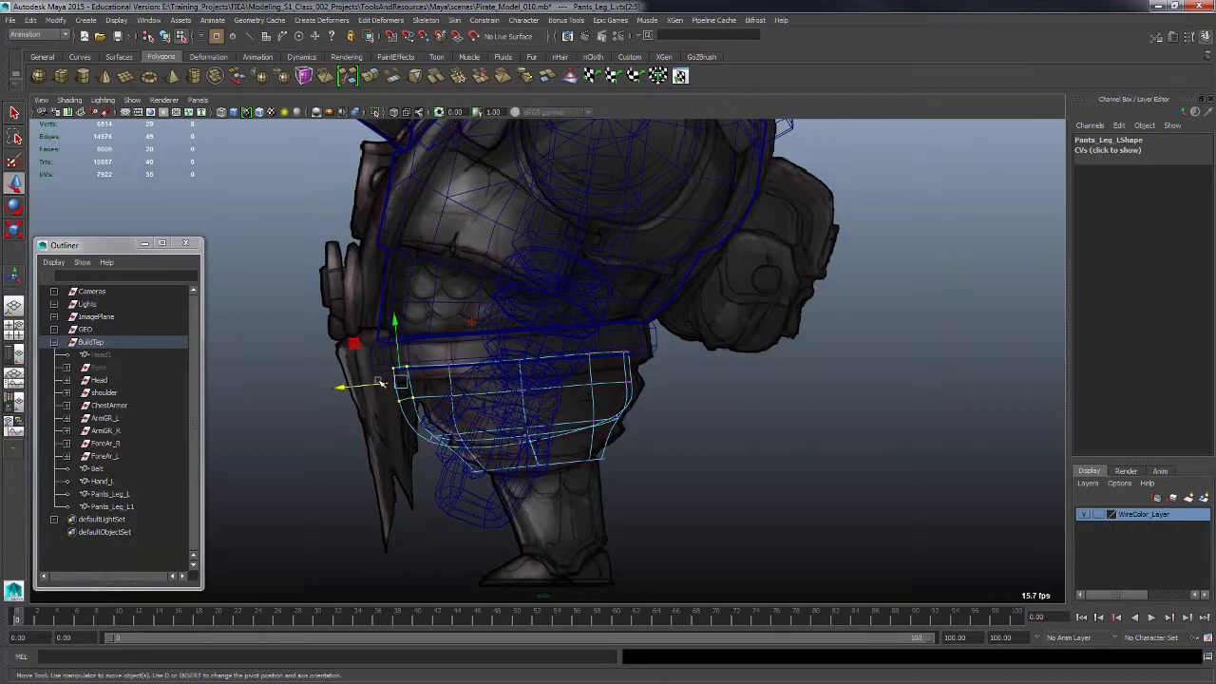
left_click(373, 386)
left_click_drag(399, 397, 390, 362)
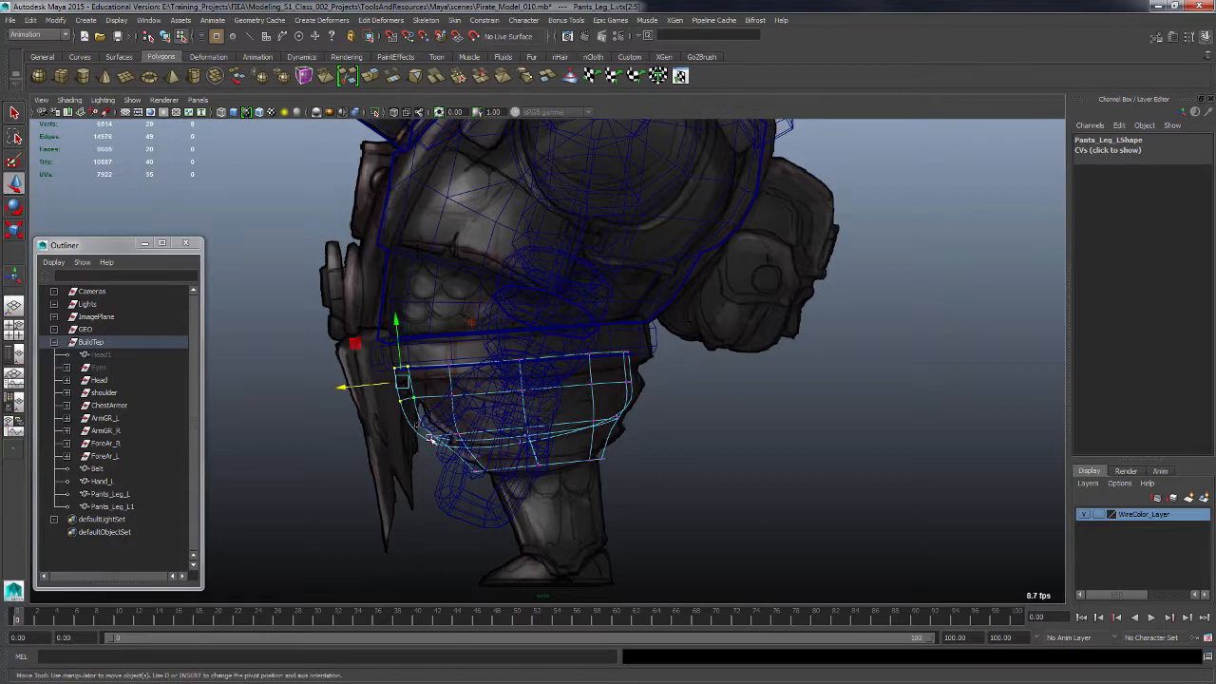
left_click(420, 440)
left_click_drag(403, 448, 422, 444)
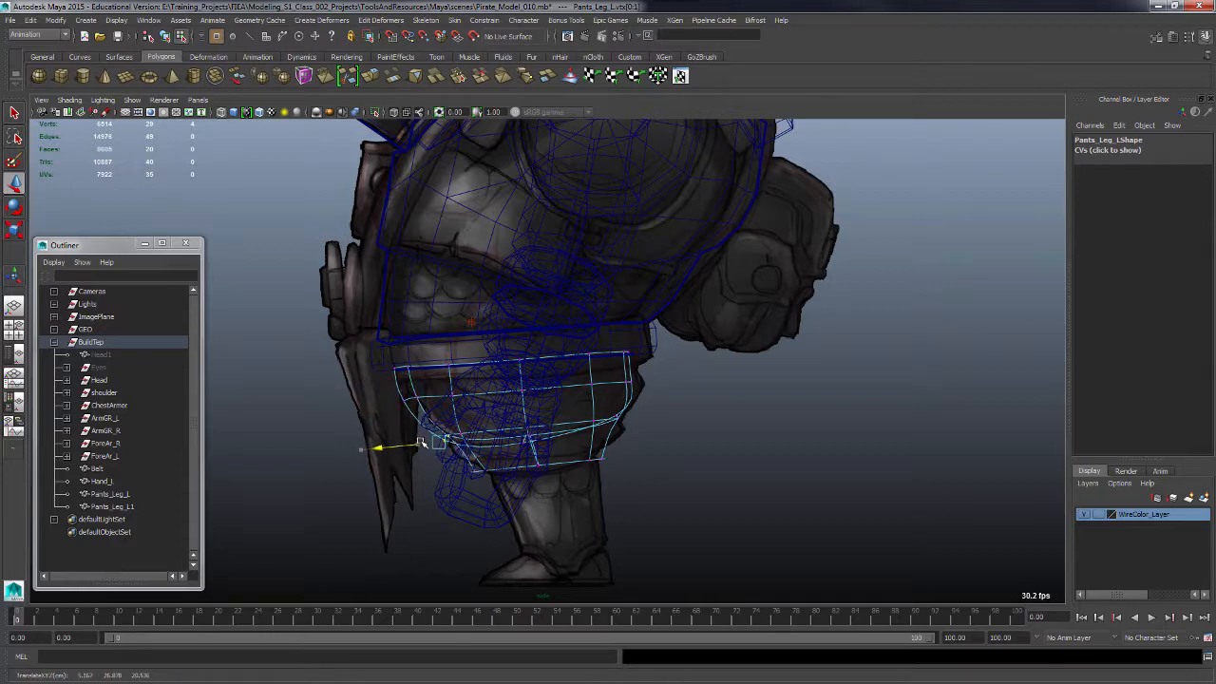
Step: Move the upper rear vertices of Pants_Leg_L backward along Z to match the reference, and clear the selection
left_click(621, 370)
left_click(662, 371)
left_click_drag(614, 336, 657, 391)
left_click(657, 407)
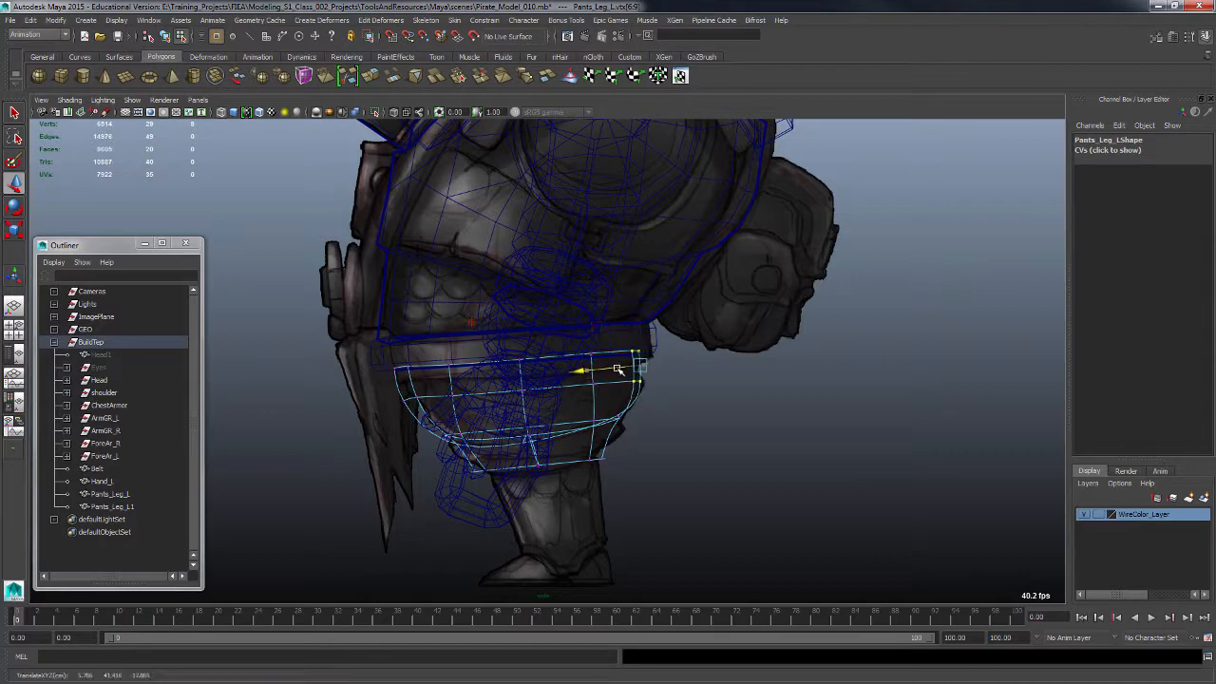
left_click(630, 413)
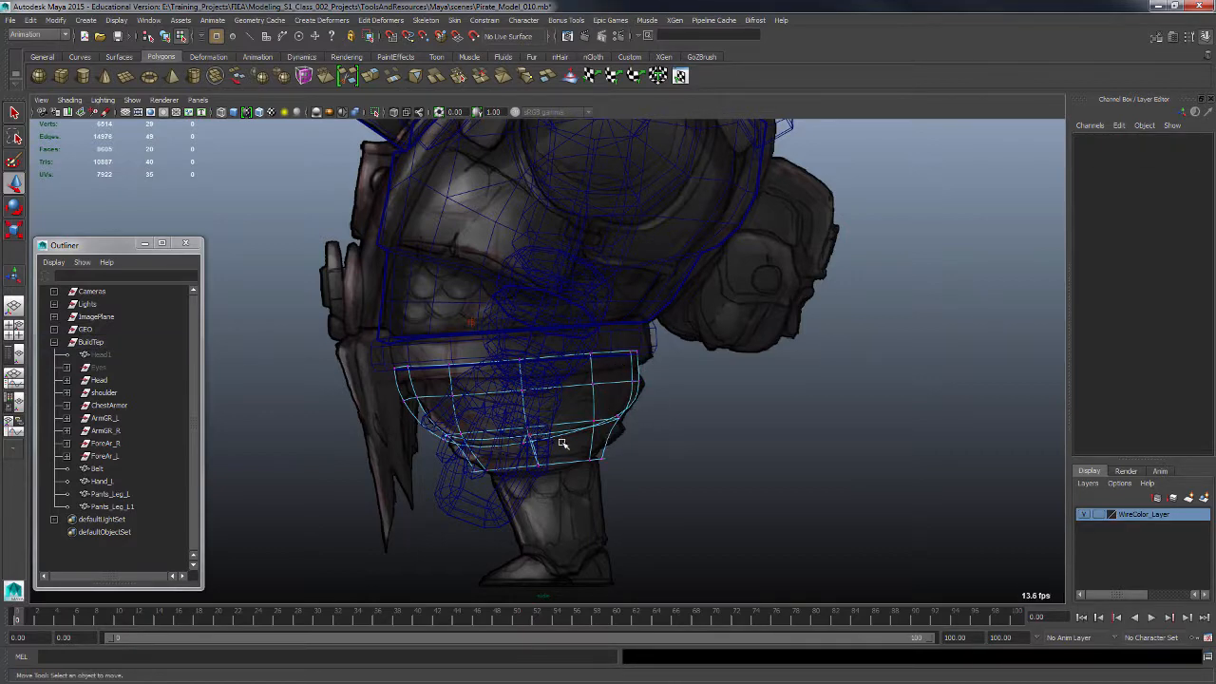
Step: Select the edge loop around the lower thigh of Pants_Leg_L and shift it slightly backward along Z in the side view
key("space")
key("space")
left_click_drag(763, 323, 586, 417, "alt")
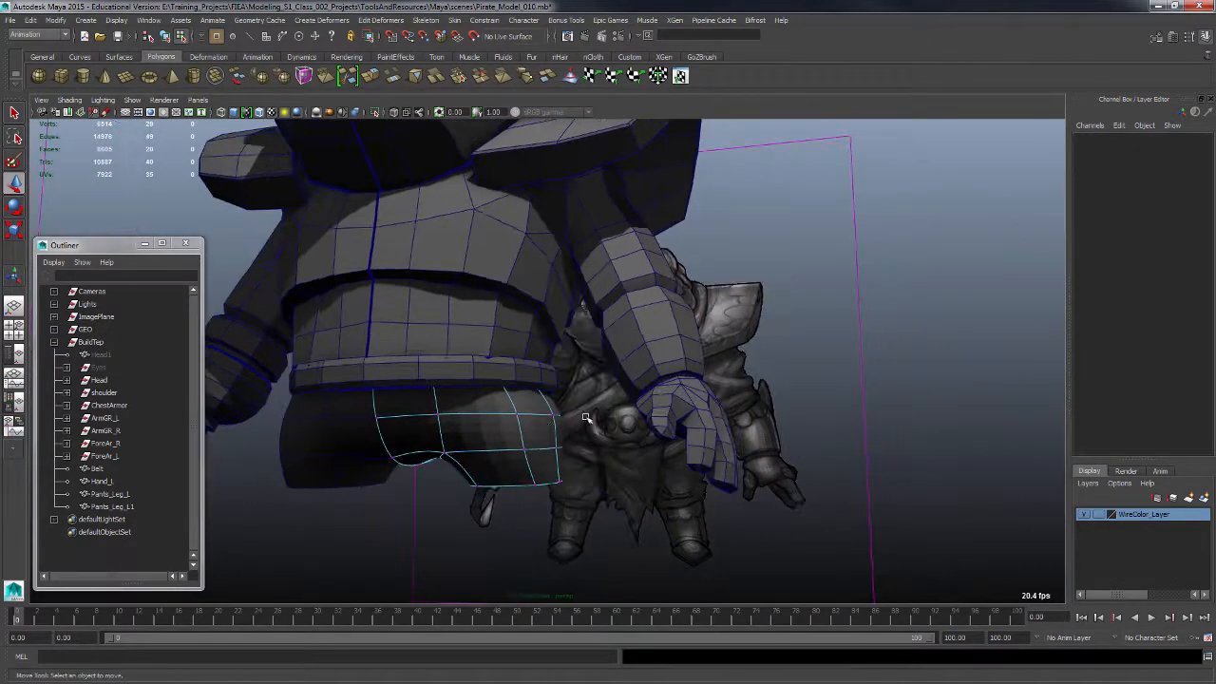
key("F10")
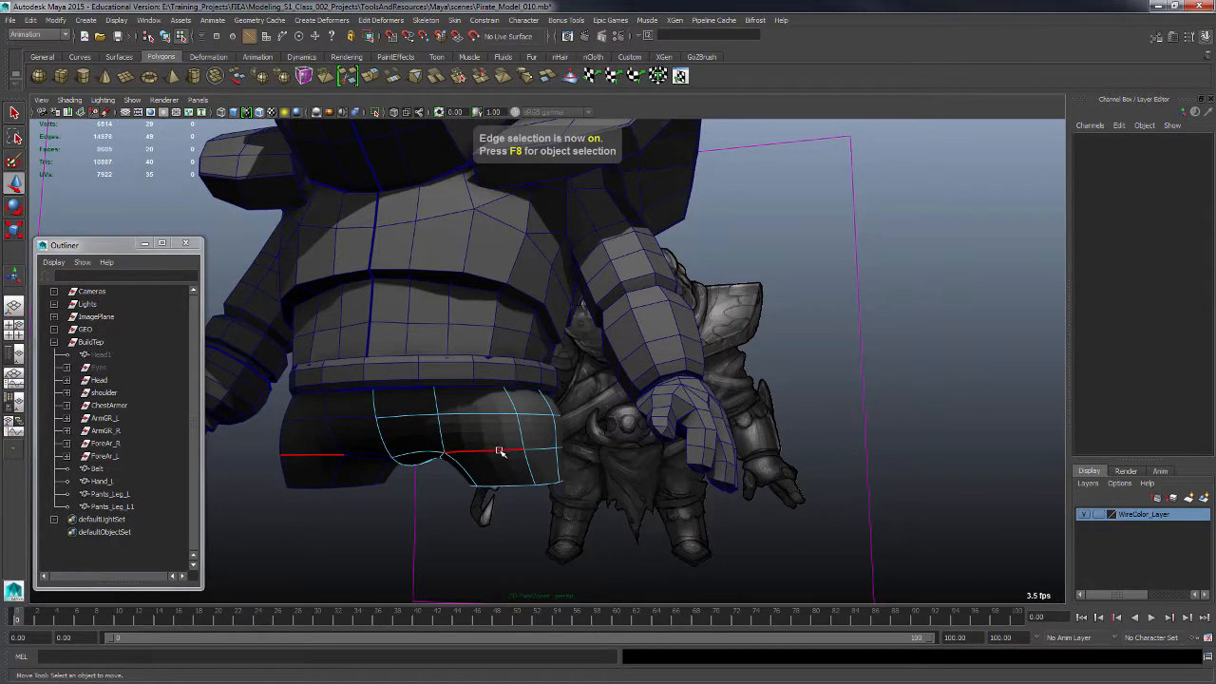
left_click(499, 449)
left_click_drag(522, 508, 584, 516, "alt")
left_click(616, 464, "shift")
left_click(612, 487, "shift")
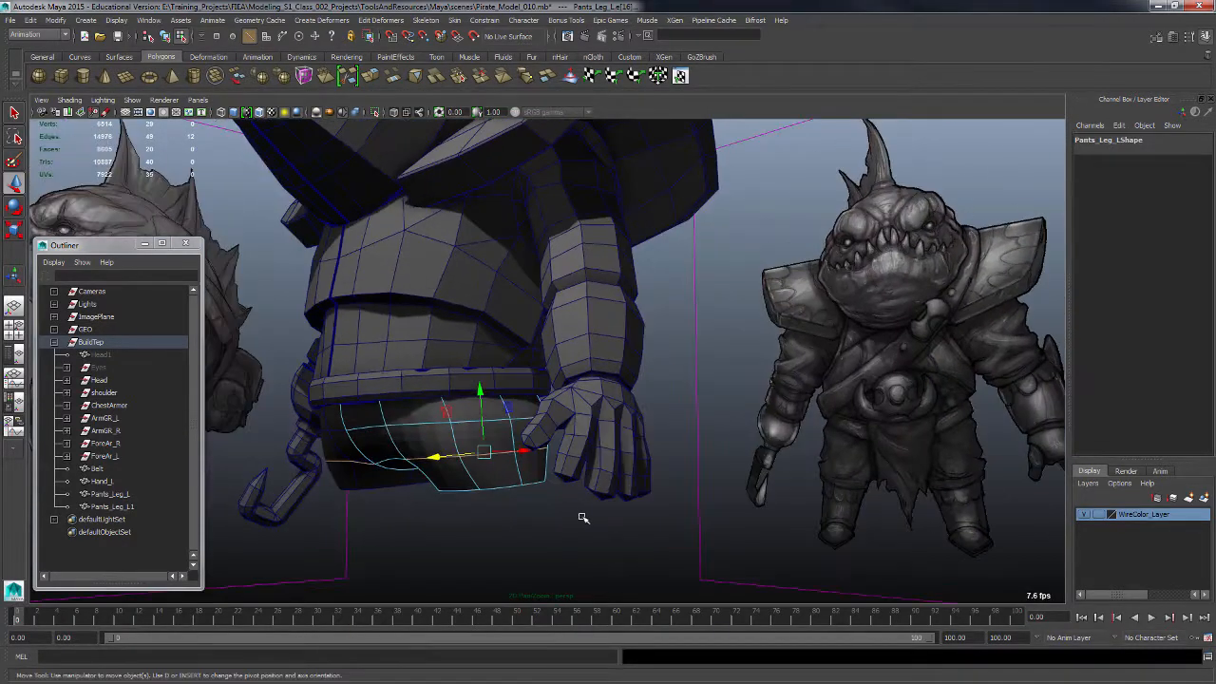
key("space")
key("space")
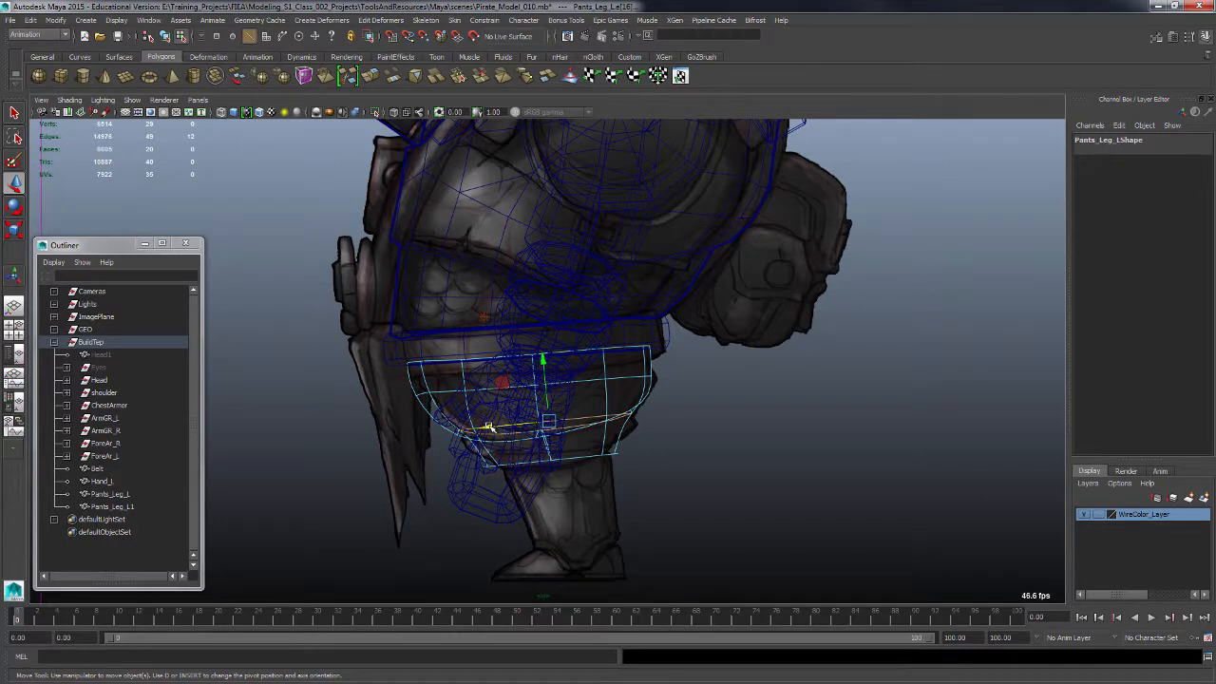
left_click_drag(488, 429, 495, 424)
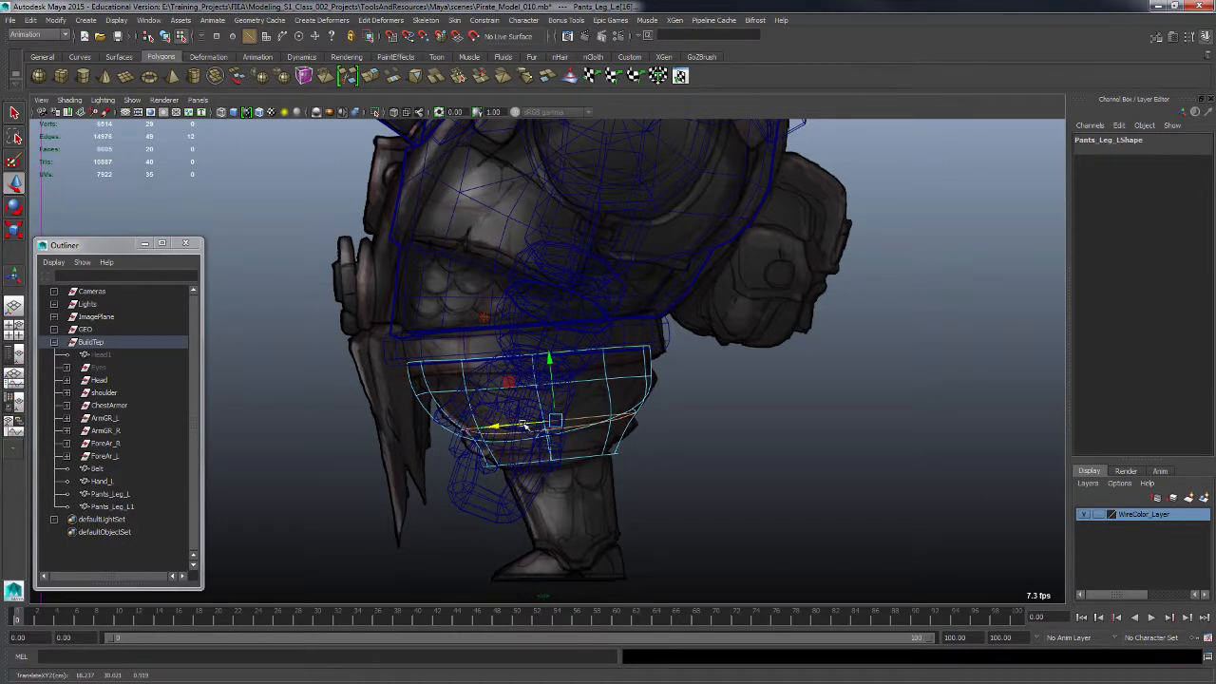
middle_click_drag(590, 422, 586, 431, "alt")
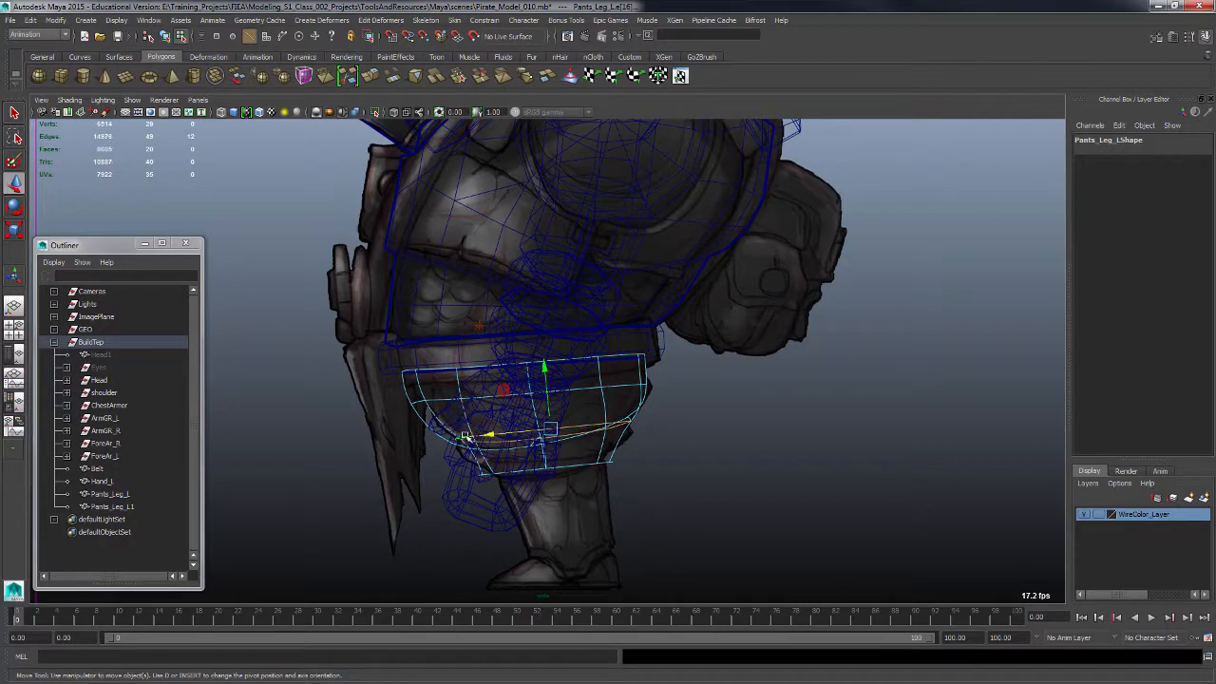
Step: Return to vertex editing and adjust the front hem vertices of Pants_Leg_L along Z in the side view
key("F8")
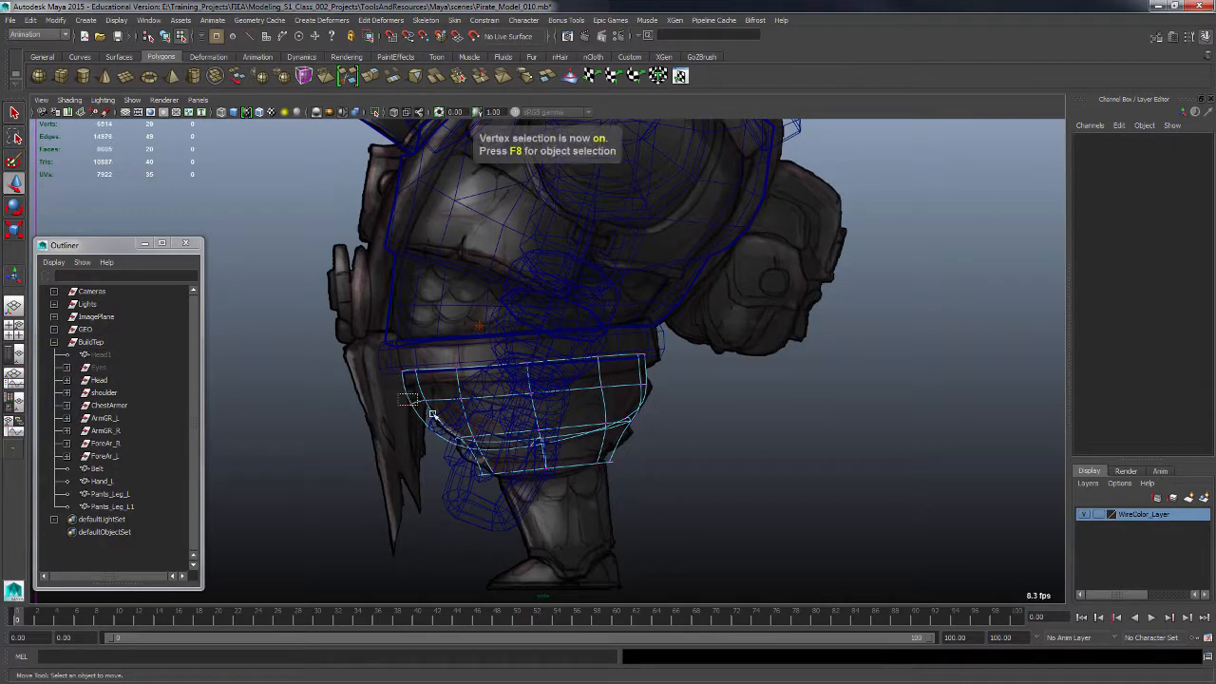
left_click_drag(403, 389, 461, 480)
key("space")
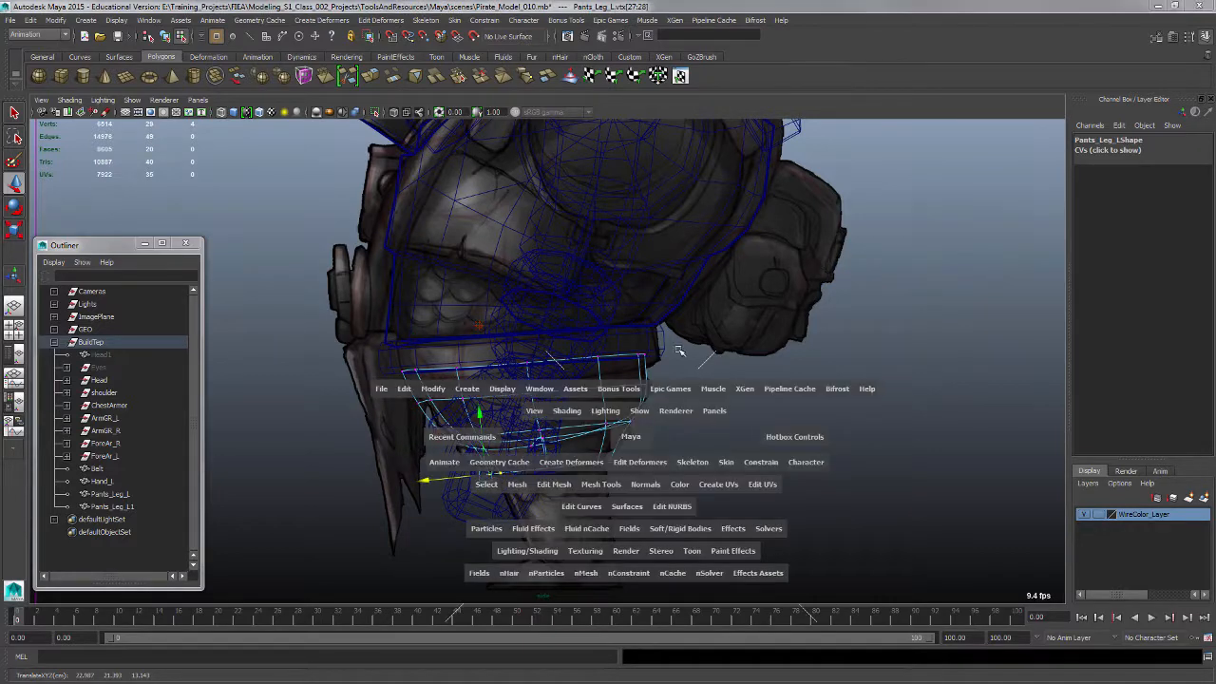
key("space")
Step: Move the front outer thigh vertices of Pants_Leg_L in the XZ plane to round the leg
left_click_drag(580, 402, 570, 527, "alt")
left_click(571, 430)
left_click(521, 409)
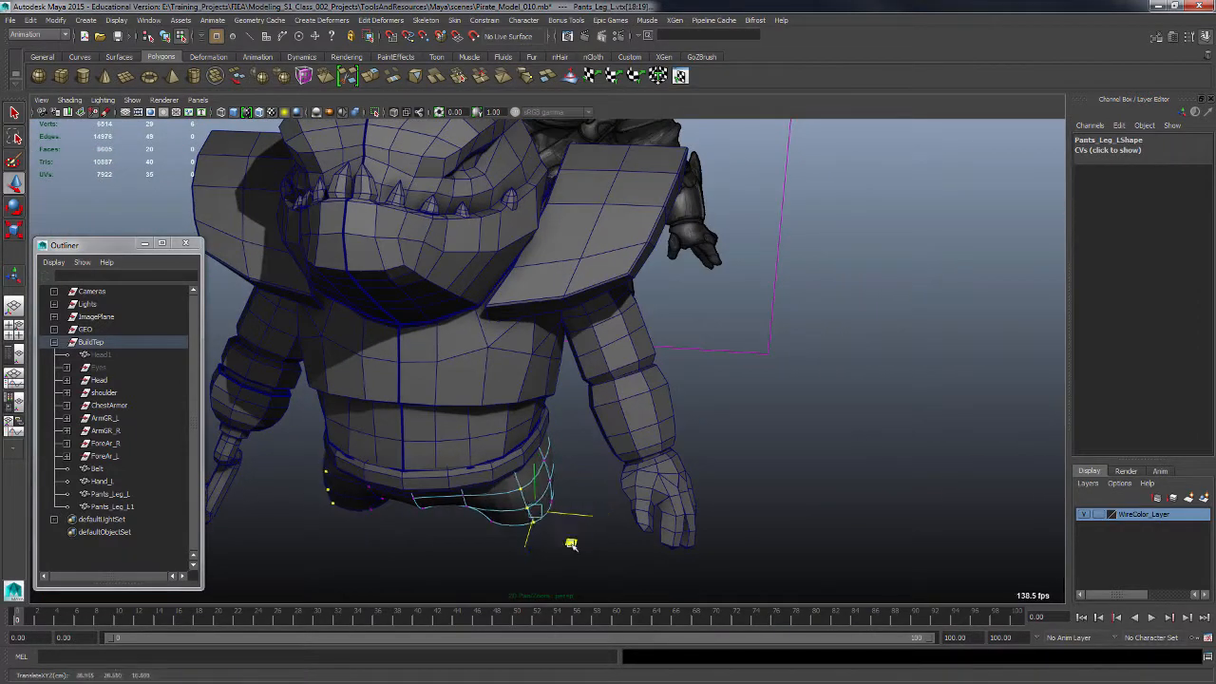
middle_click_drag(571, 543, 570, 542)
left_click_drag(573, 539, 472, 332, "alt")
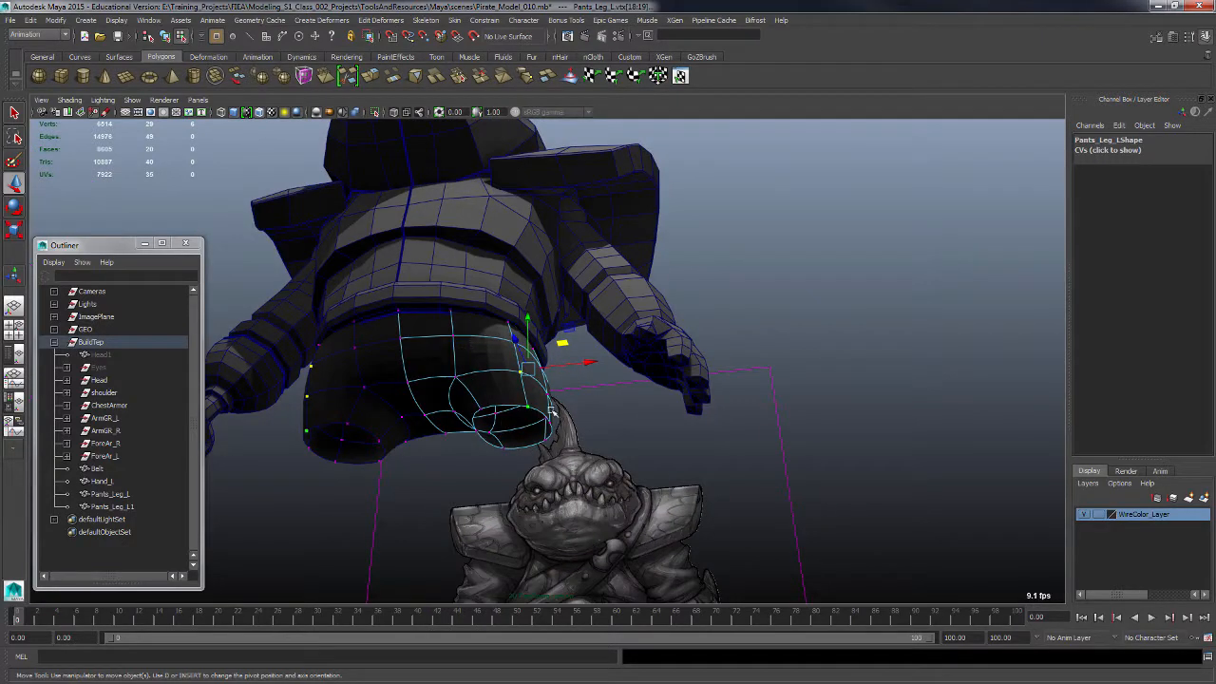
left_click_drag(551, 410, 473, 419, "alt")
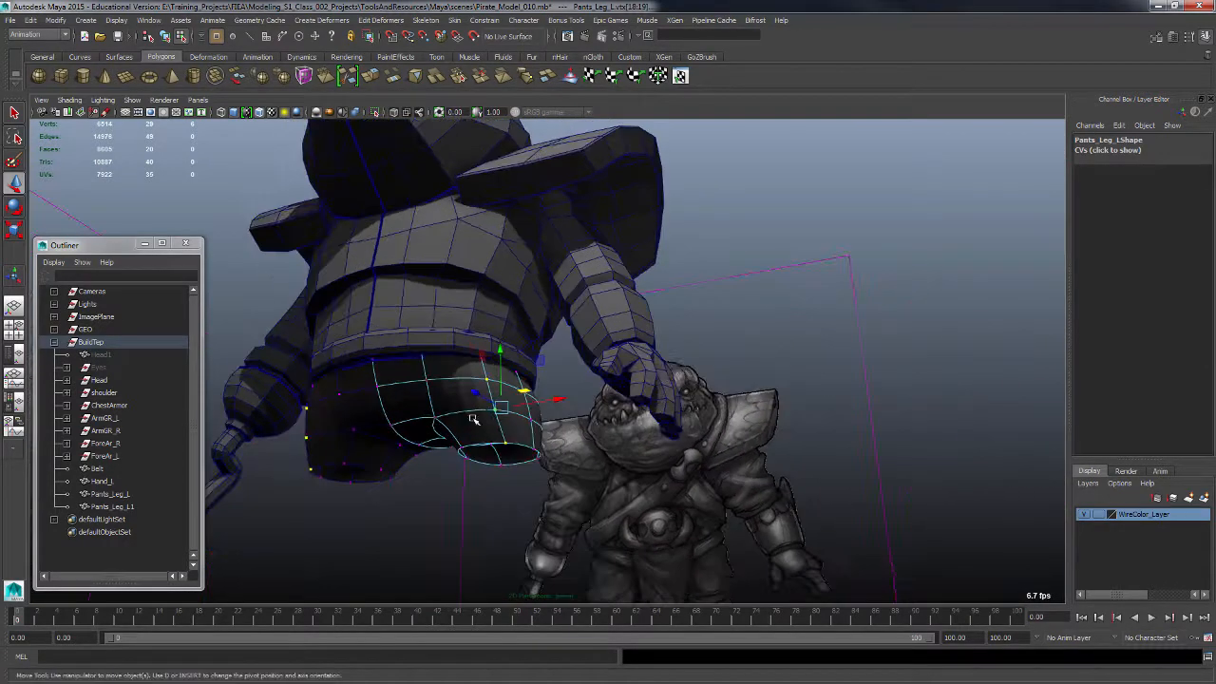
Step: Move the rear outer thigh and rear hem vertices of Pants_Leg_L in the XZ plane to round the back of the leg
mouse_move(541, 441)
left_mouse_down("alt")
mouse_move(529, 457)
mouse_move(581, 484)
mouse_move(514, 404)
mouse_move(497, 456)
mouse_move(516, 407)
mouse_move(551, 459)
left_mouse_up("alt")
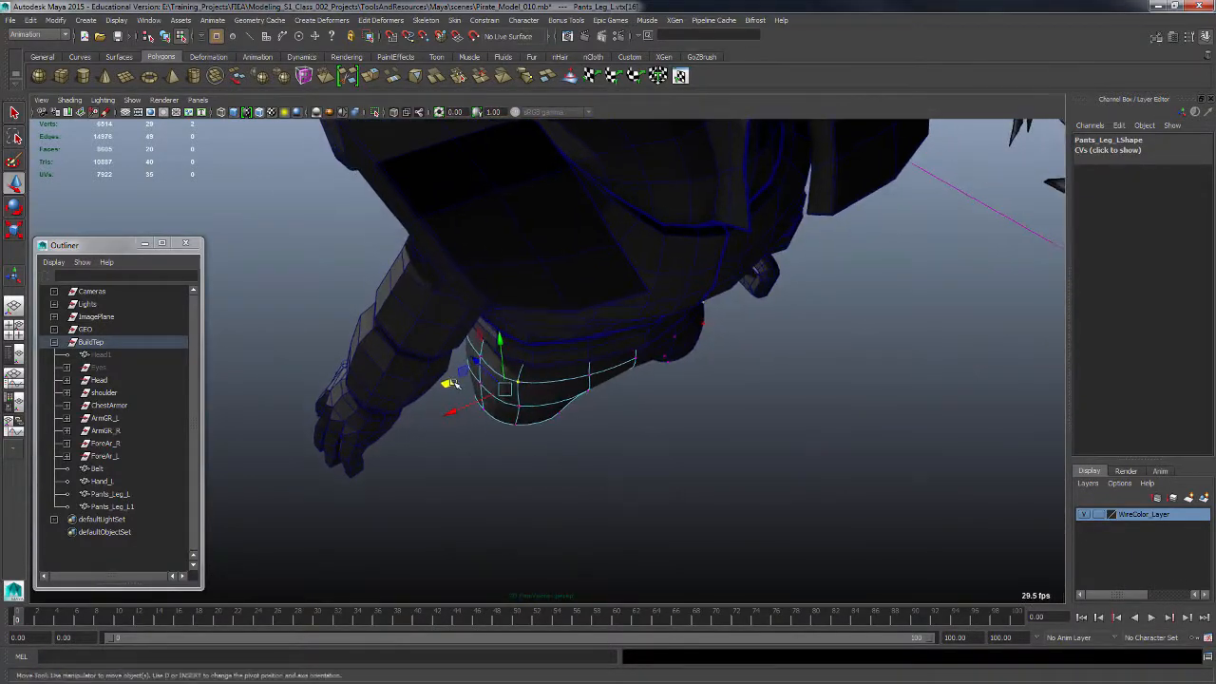
left_click(531, 436)
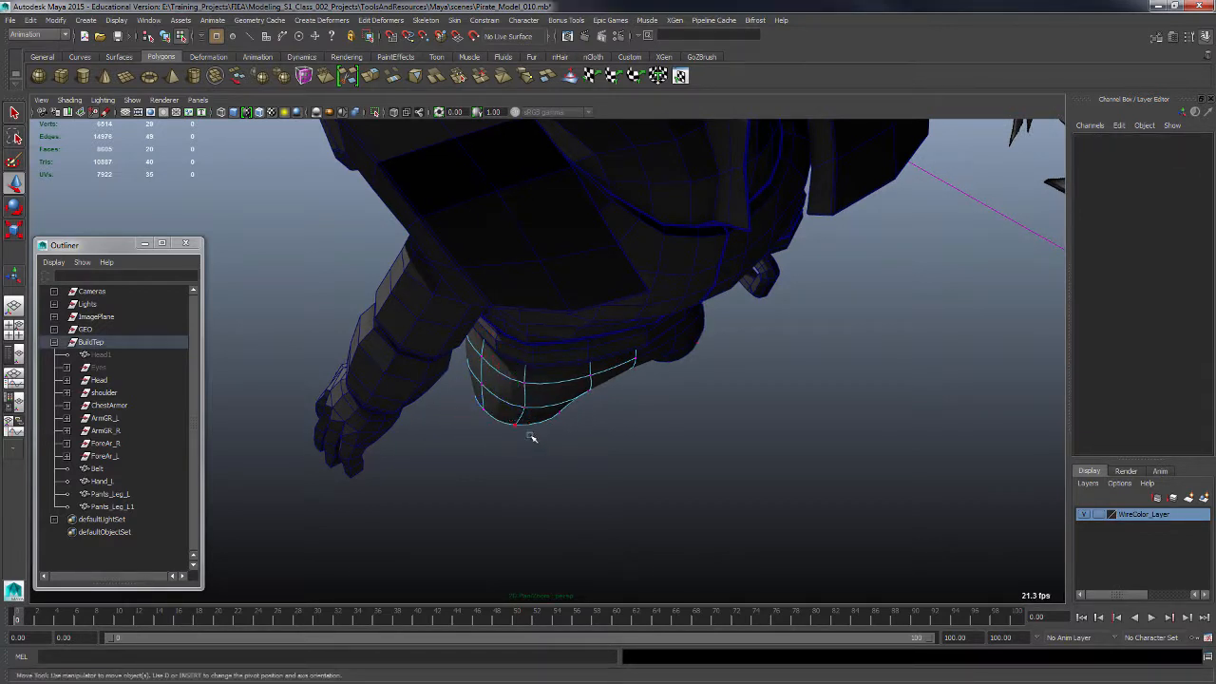
left_click(516, 426)
left_click_drag(449, 425, 460, 427)
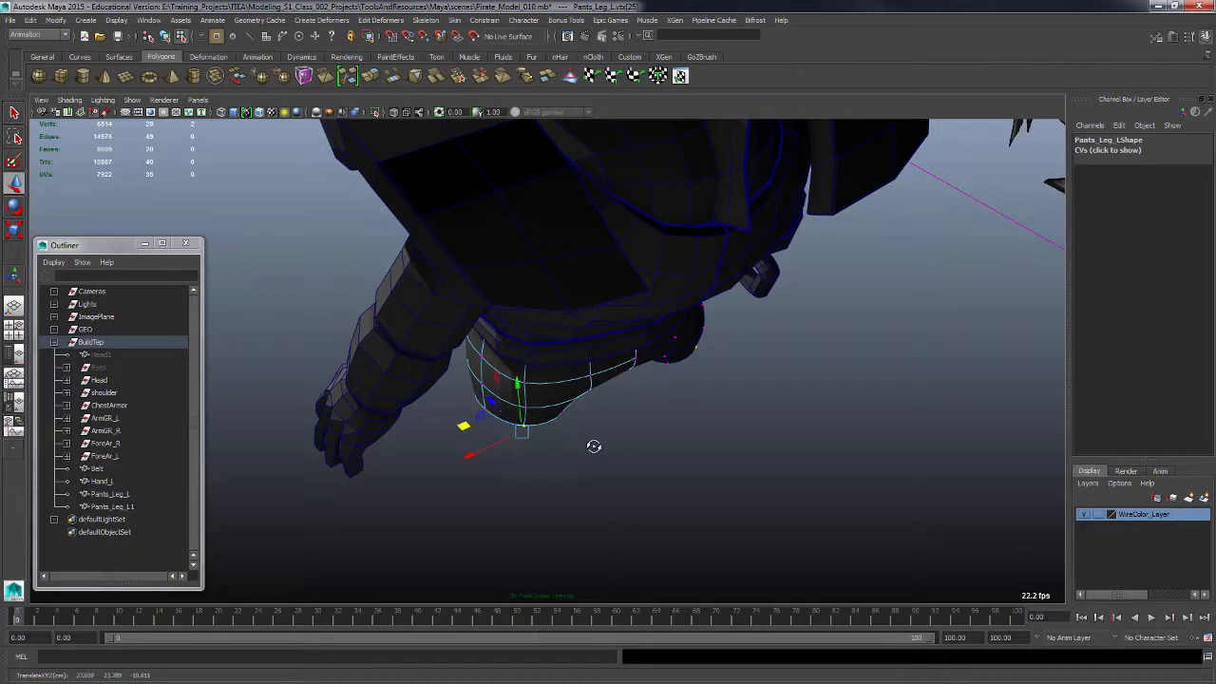
Step: Adjust the front outer mid-thigh vertex of Pants_Leg_L along Z and display the mesh unsmoothed
left_click_drag(593, 446, 414, 432, "alt")
left_click(436, 425)
left_click(441, 423)
key("1")
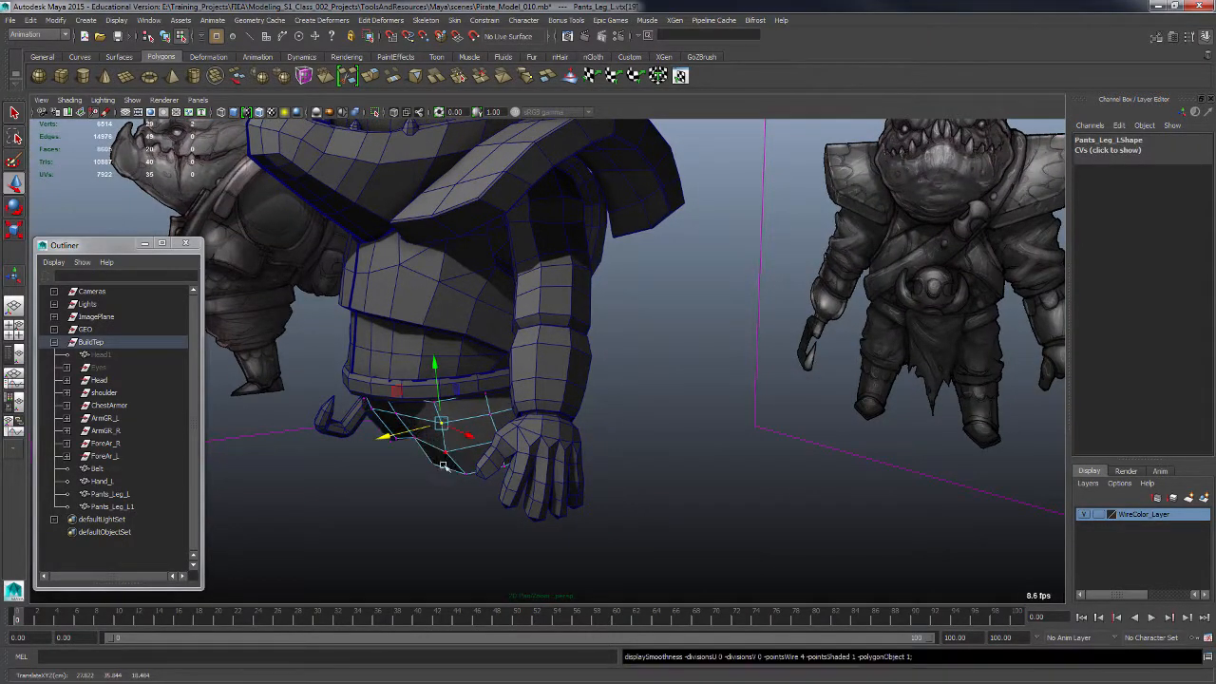
Step: Display Pants_Leg_L smoothed and move its front outer hem and thigh vertices in the XZ plane to round the leg
left_click_drag(451, 525, 513, 456, "alt")
key("3")
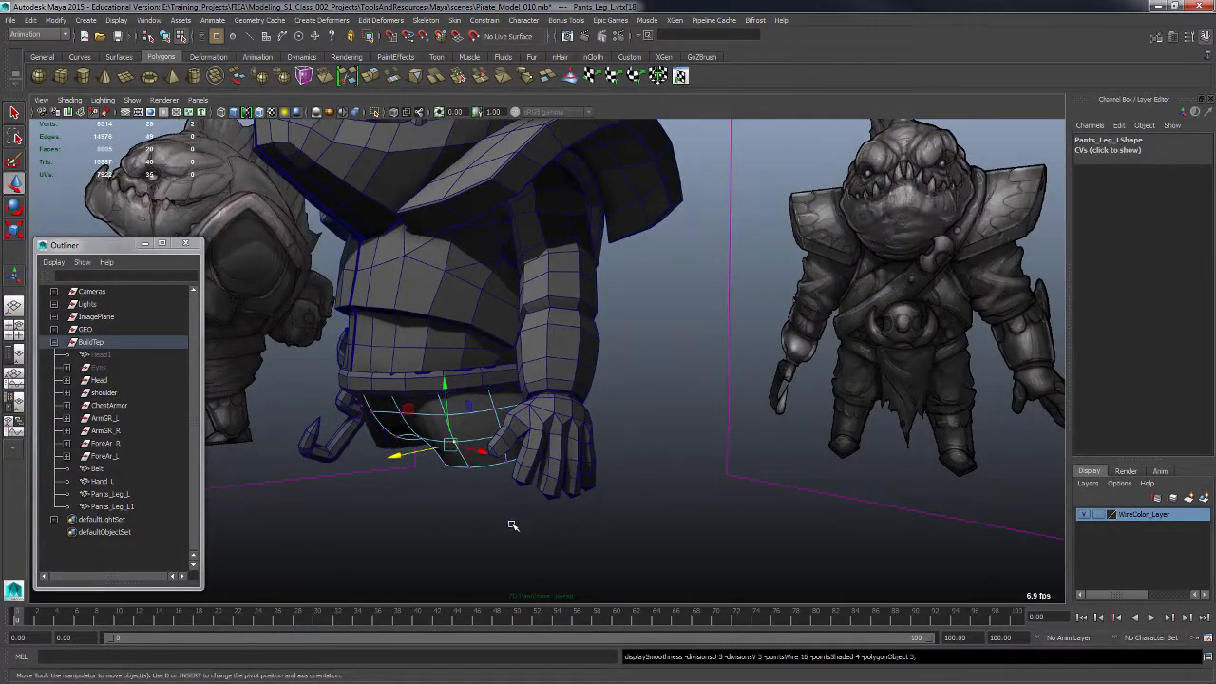
left_click_drag(513, 526, 575, 514, "alt")
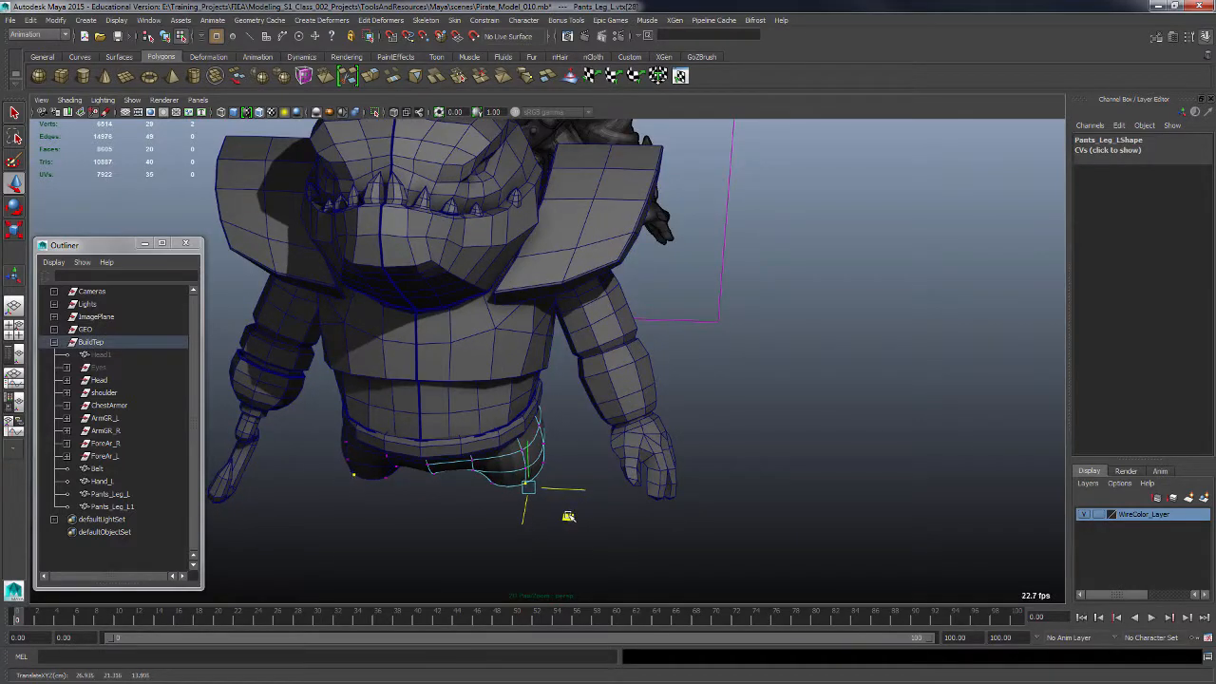
left_click(535, 457)
left_click_drag(535, 457, 545, 499, "alt")
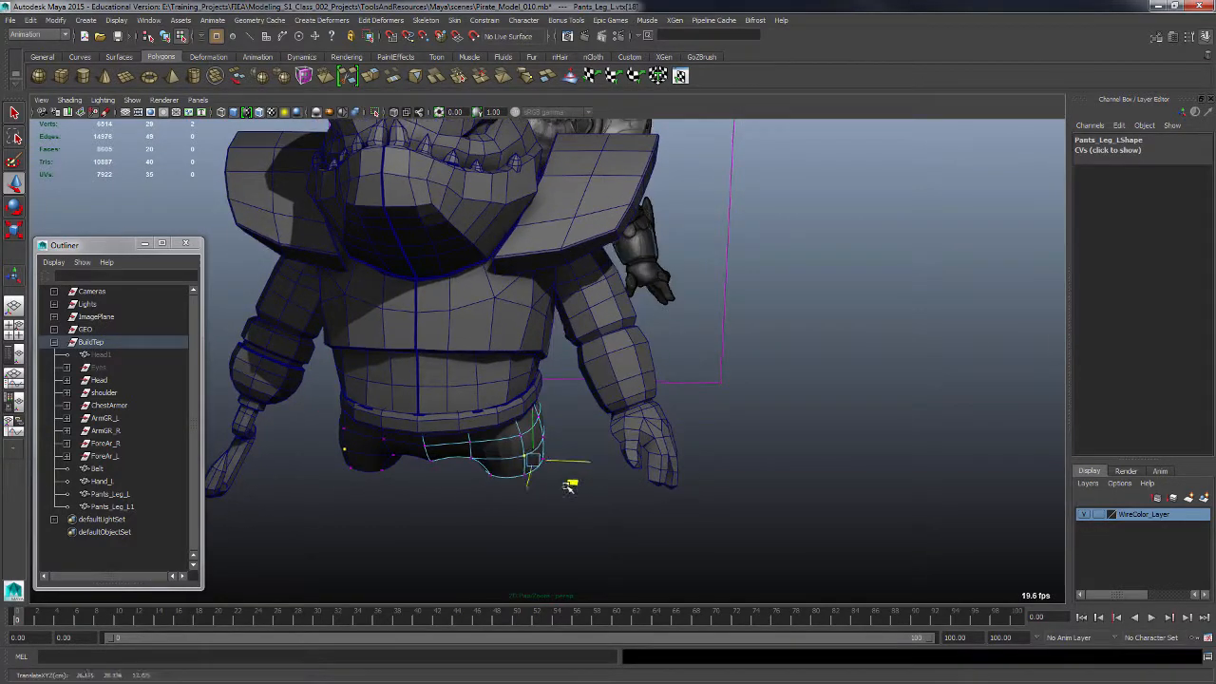
left_click(532, 434)
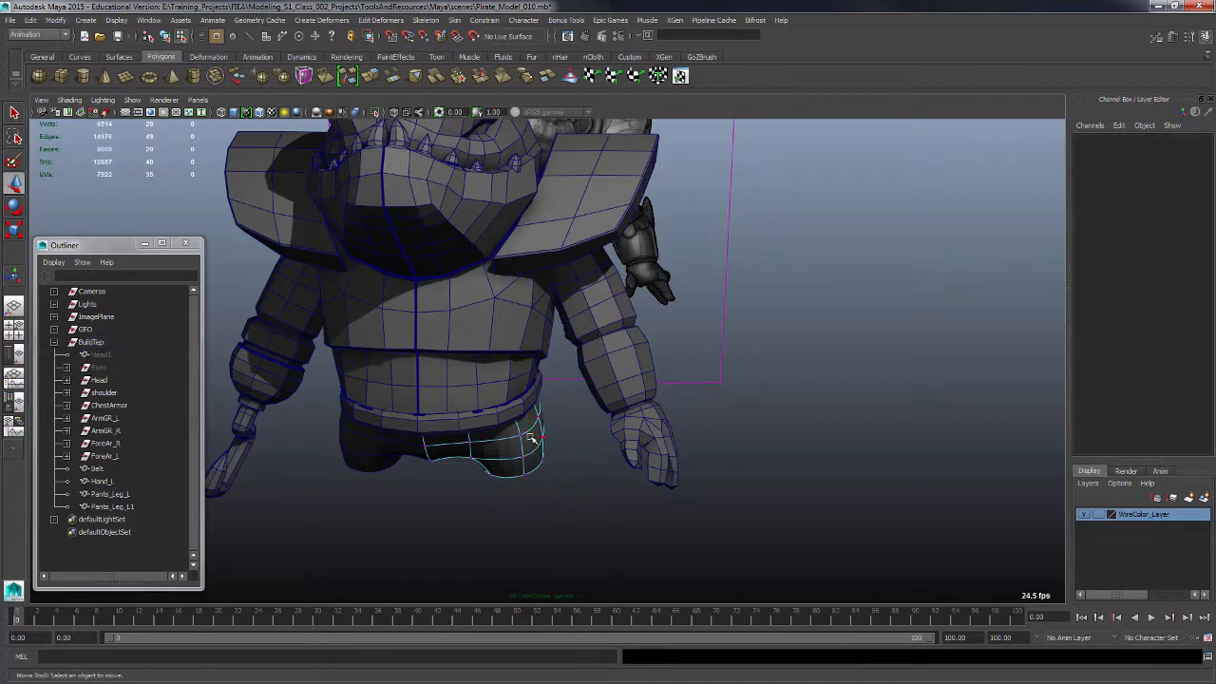
left_click(531, 441)
left_click_drag(557, 459, 526, 416, "alt")
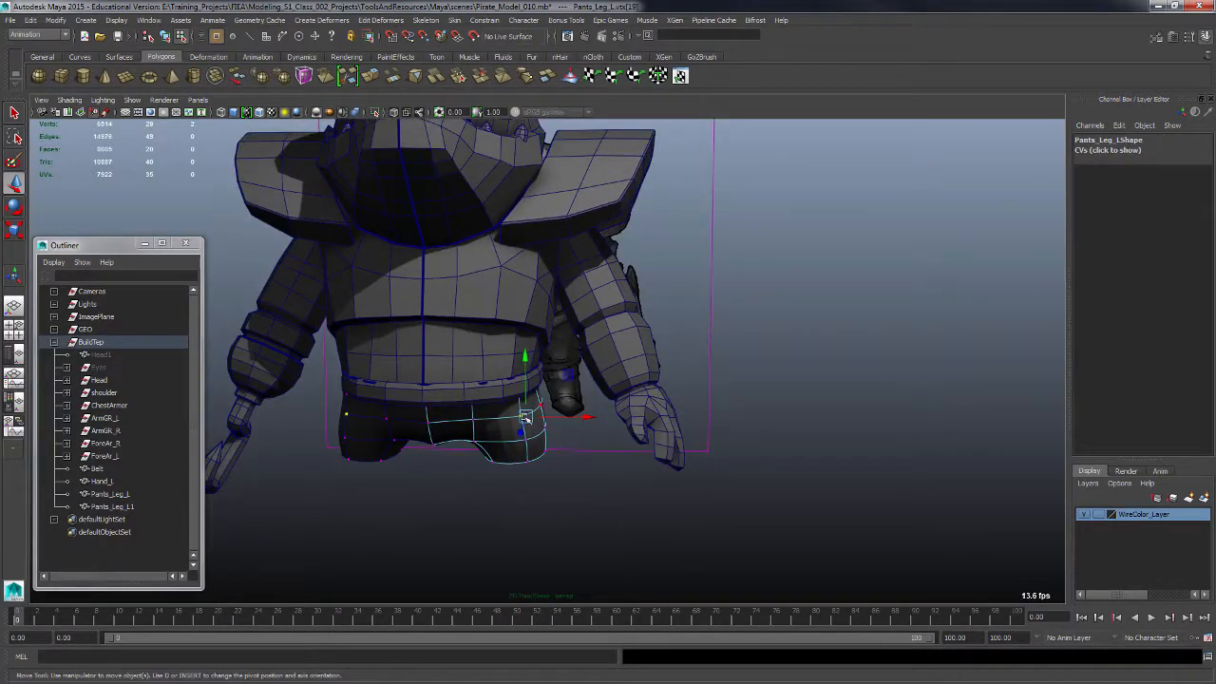
Step: Return Pants_Leg_L to object selection and convert its smooth mesh preview to polygons
key("F8")
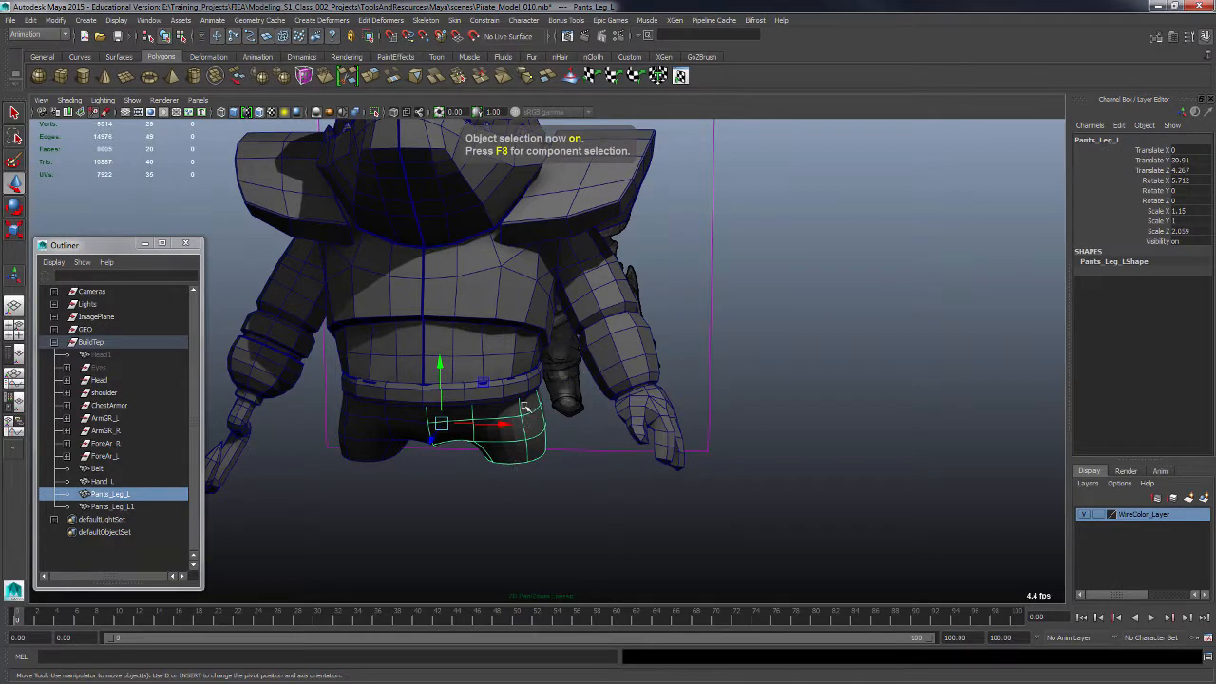
left_click(55, 20)
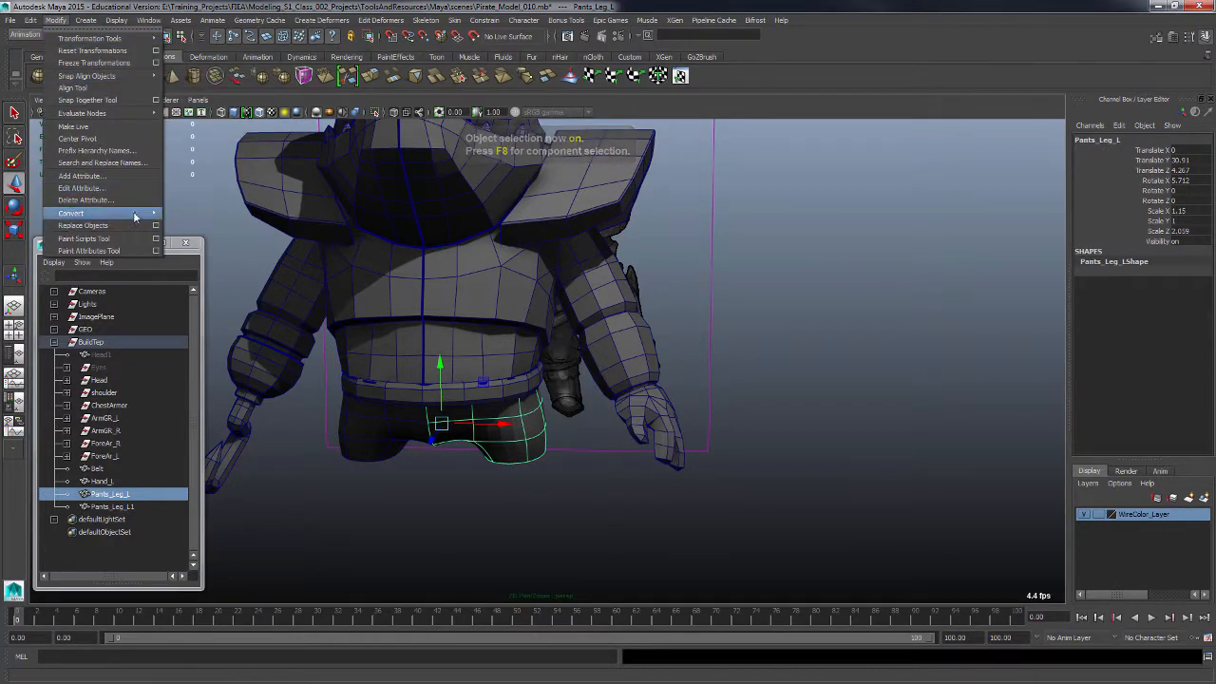
mouse_move(142, 211)
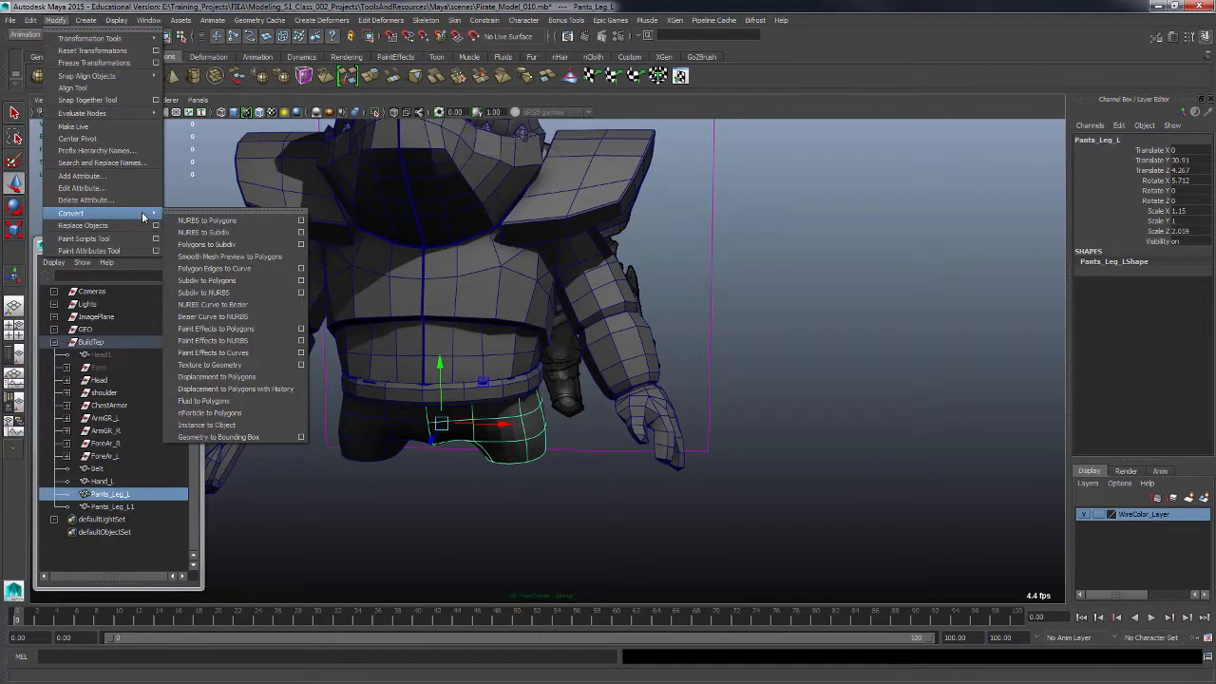
left_click(265, 261)
left_click(665, 498)
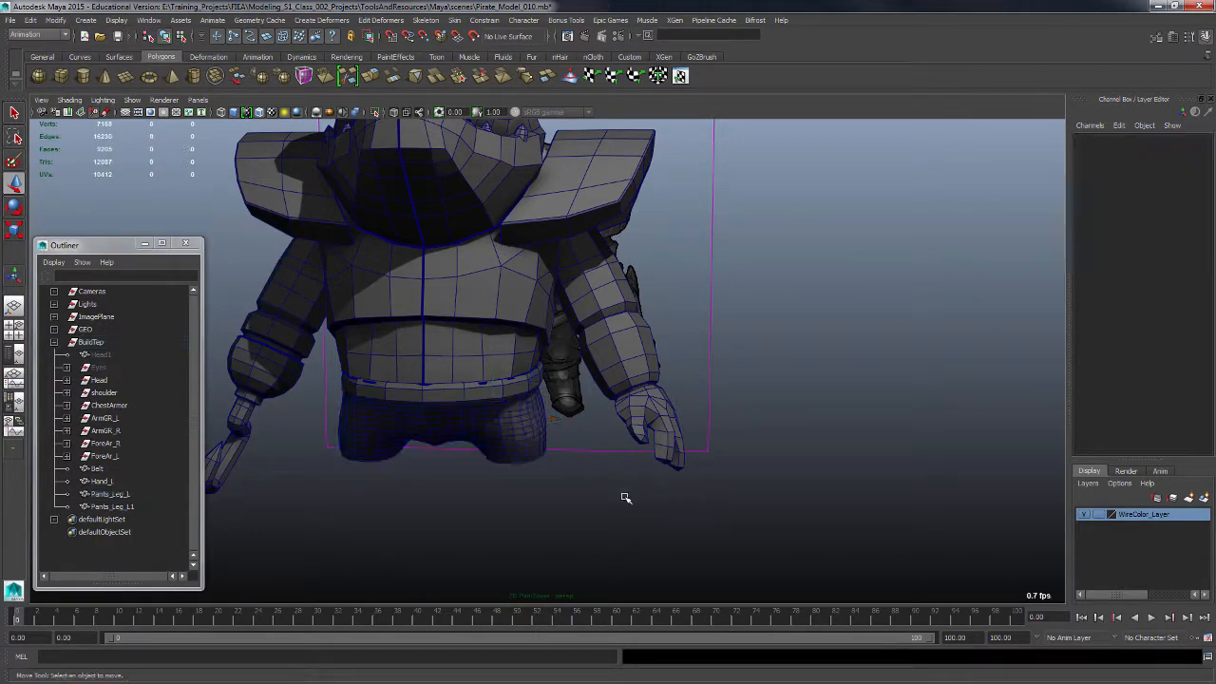
Step: Display the converted Pants_Leg_L unsmoothed and set the Divisions of its polySmoothFace input to 1
left_click_drag(624, 496, 532, 487, "alt")
left_click(506, 446)
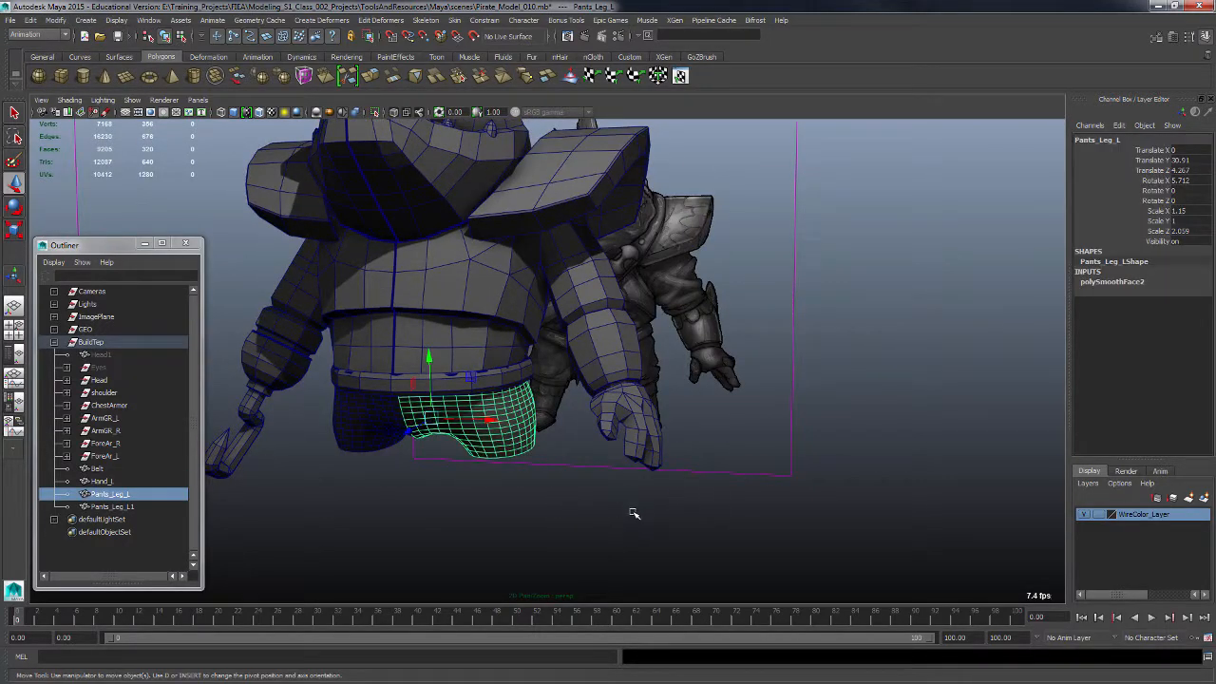
key("1")
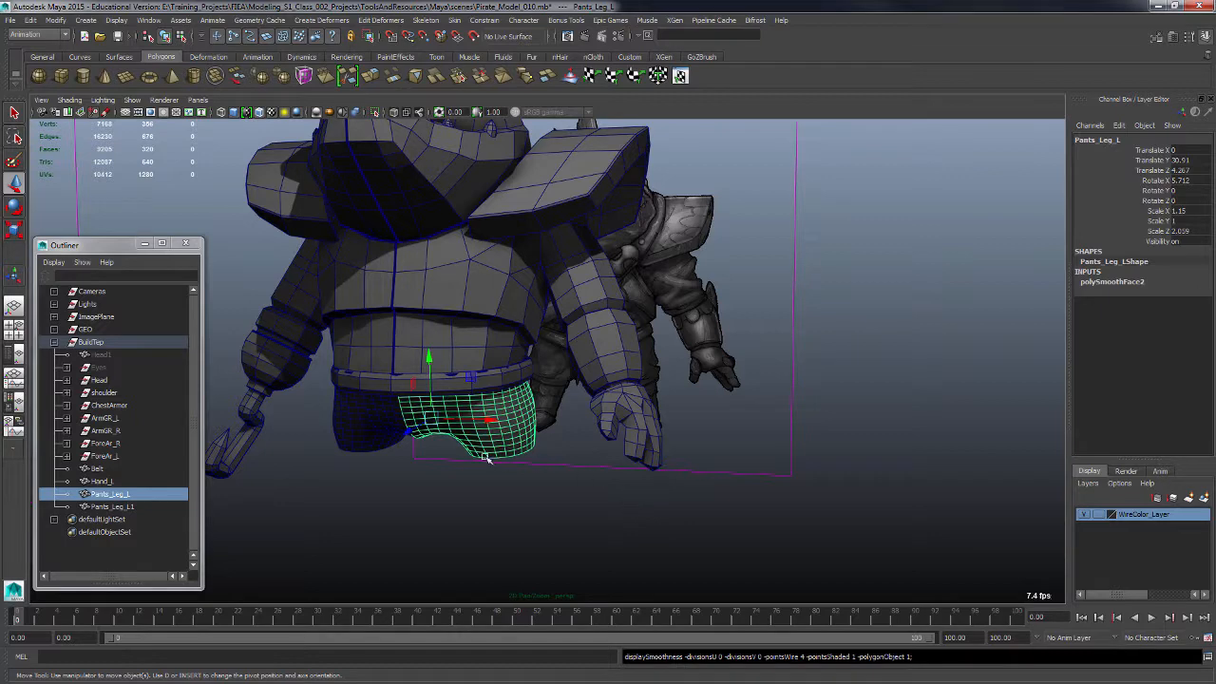
left_click_drag(589, 501, 549, 369, "alt")
left_click(1124, 285)
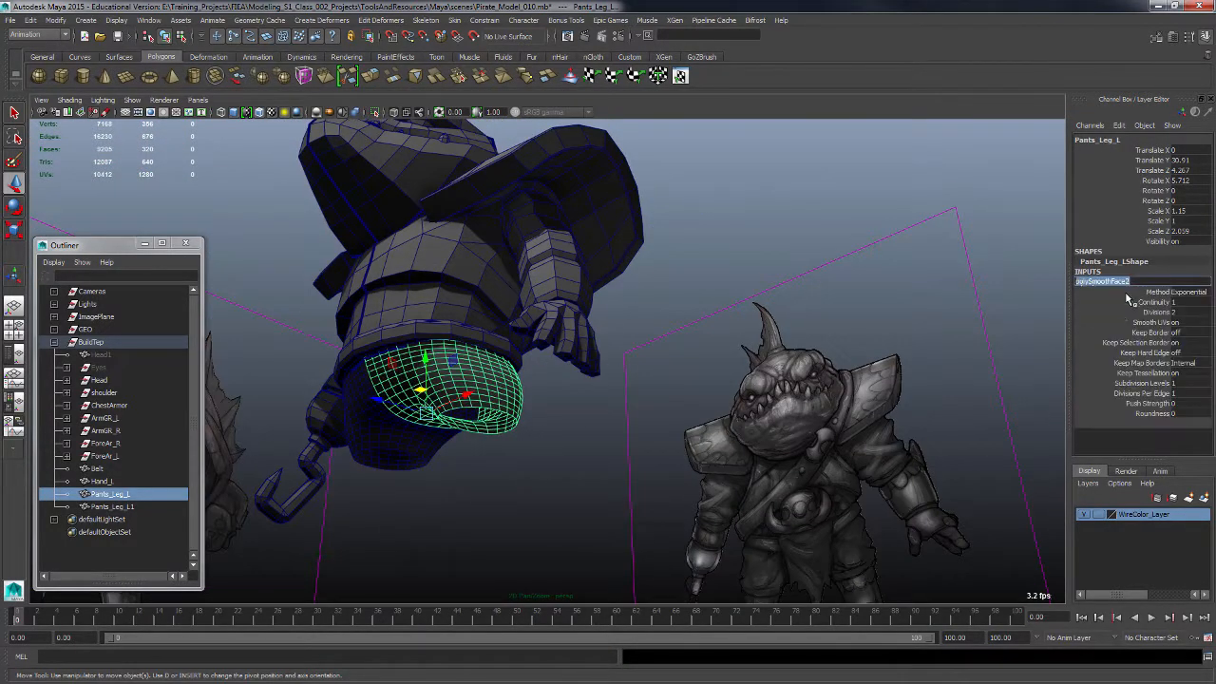
left_click(1183, 313)
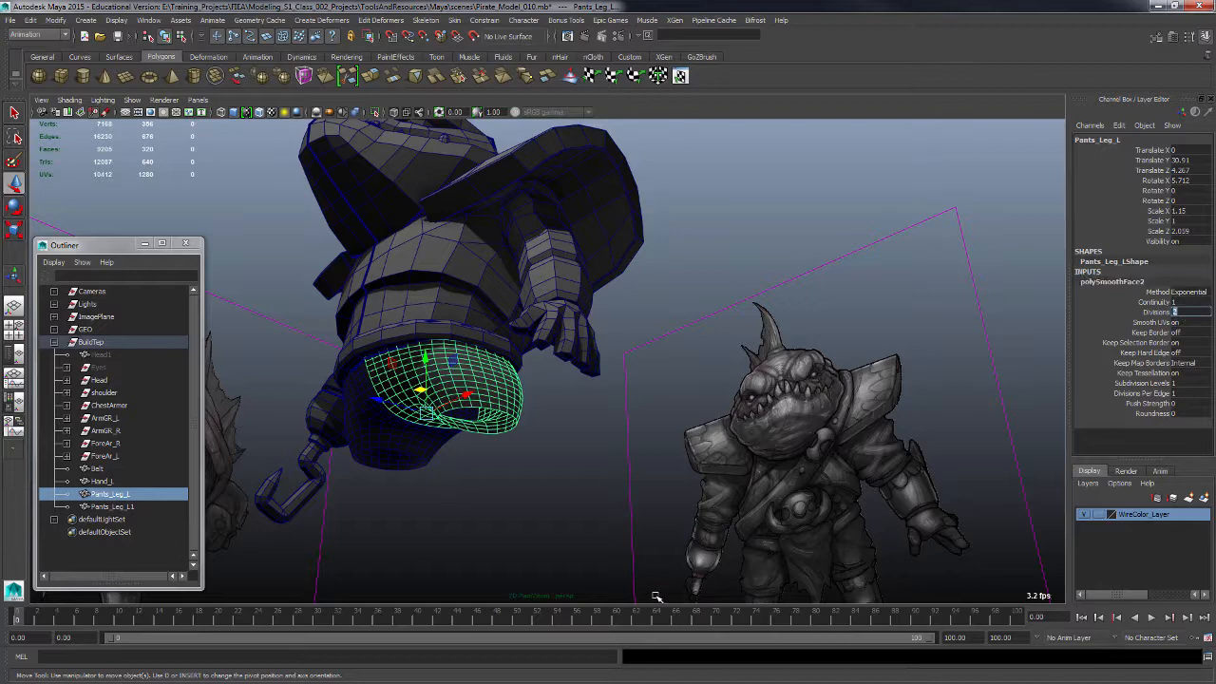
type("1")
key("Return")
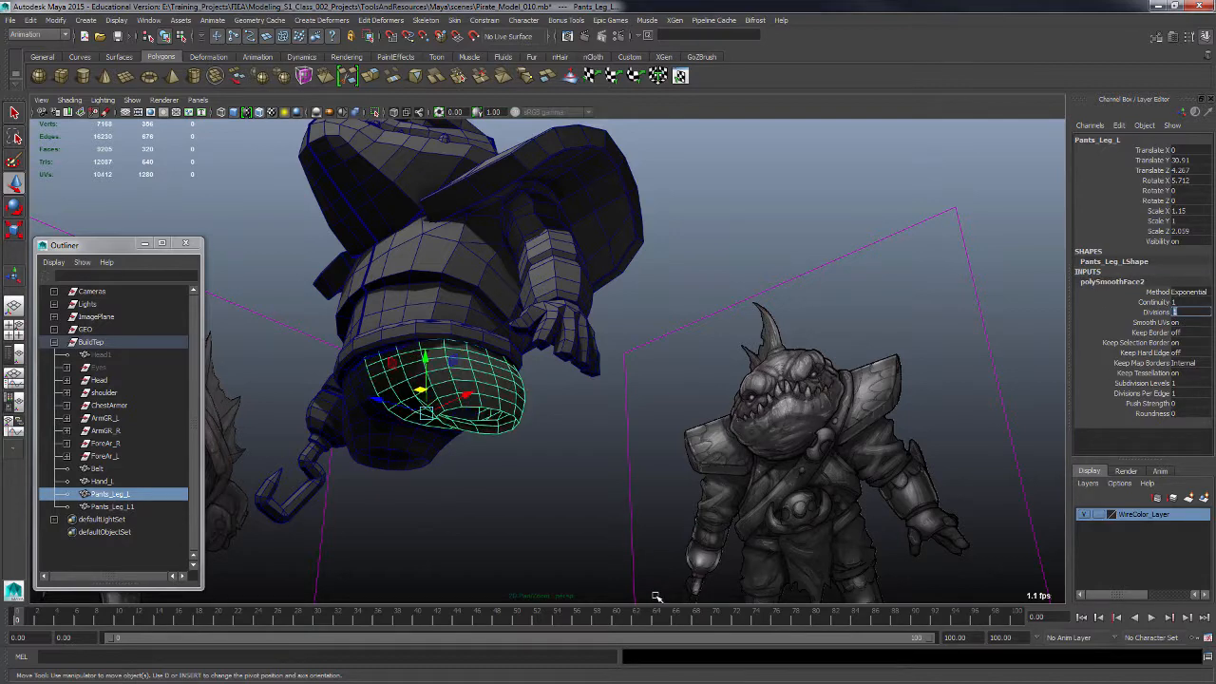
Step: Check the lower-density pants legs from several angles and delete the construction history of Pants_Leg_L
left_click(544, 467)
left_click_drag(545, 466, 478, 472, "alt")
right_click_drag(478, 472, 542, 418, "alt")
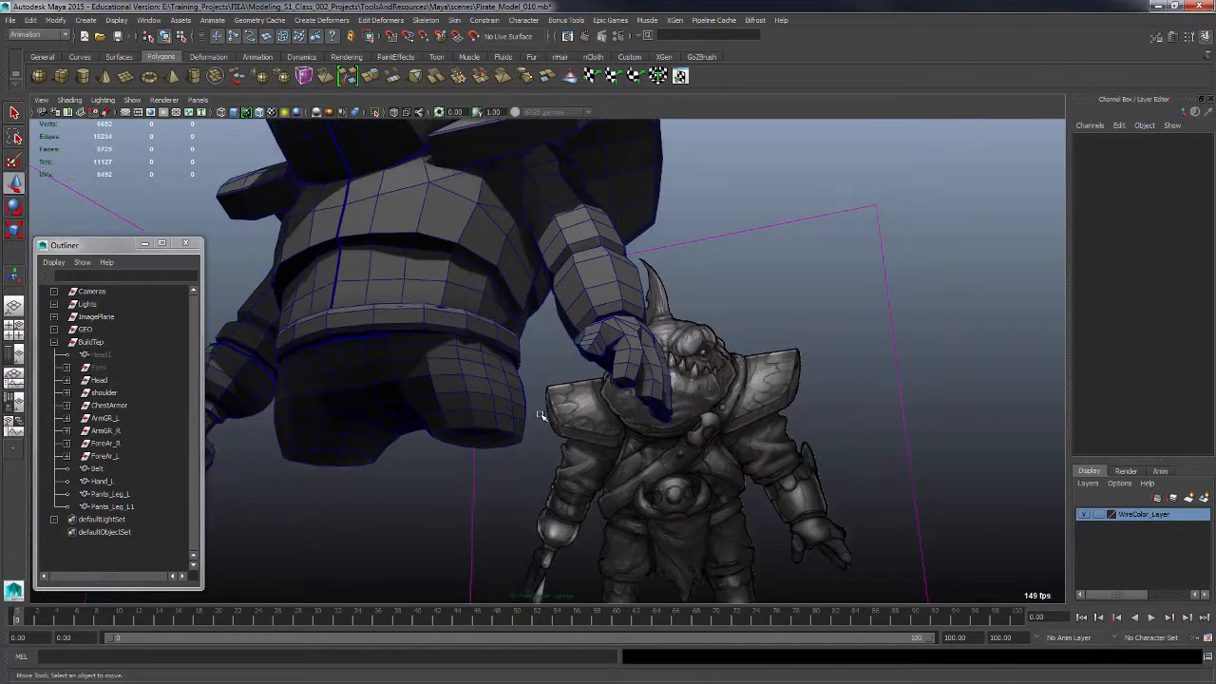
middle_click_drag(543, 418, 560, 433, "alt")
right_click_drag(559, 433, 557, 472, "alt")
left_click_drag(510, 467, 803, 445, "alt")
left_click(526, 473)
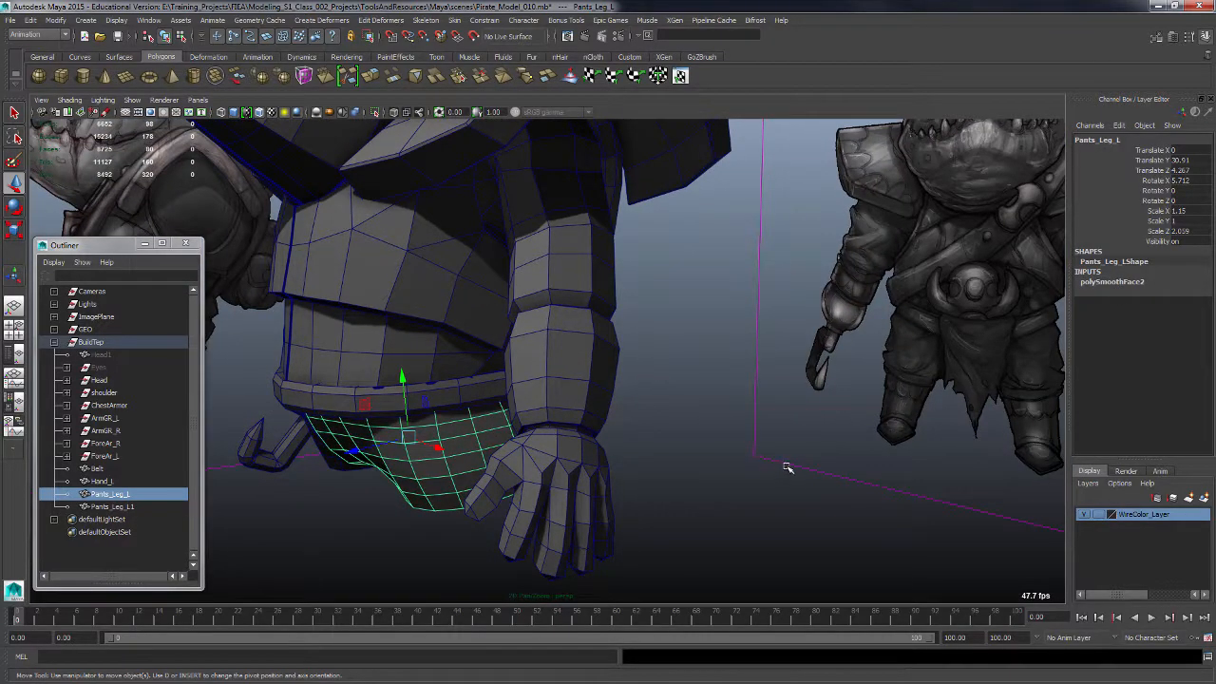
key("alt+shift+d")
Step: Try to remove a horizontal edge loop around the upper thigh of Pants_Leg_L by deleting its edges
left_click_drag(436, 525, 447, 390, "alt")
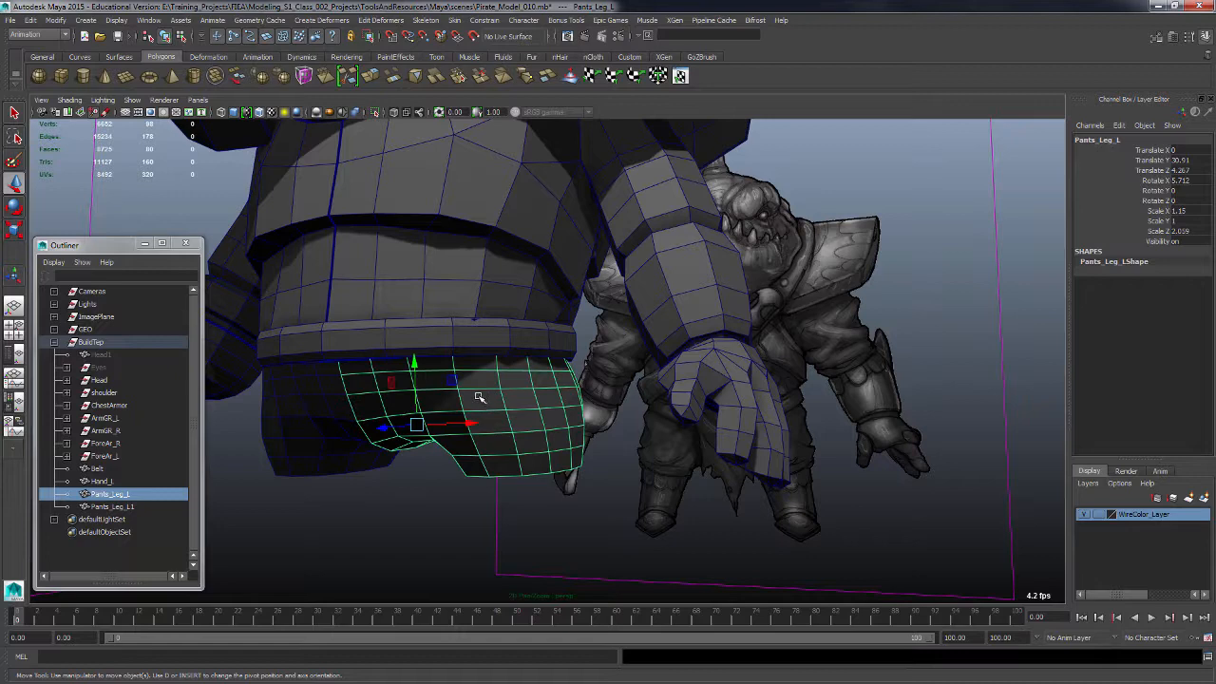
key("F10")
left_click_drag(503, 415, 490, 430, "alt")
double_click(506, 415)
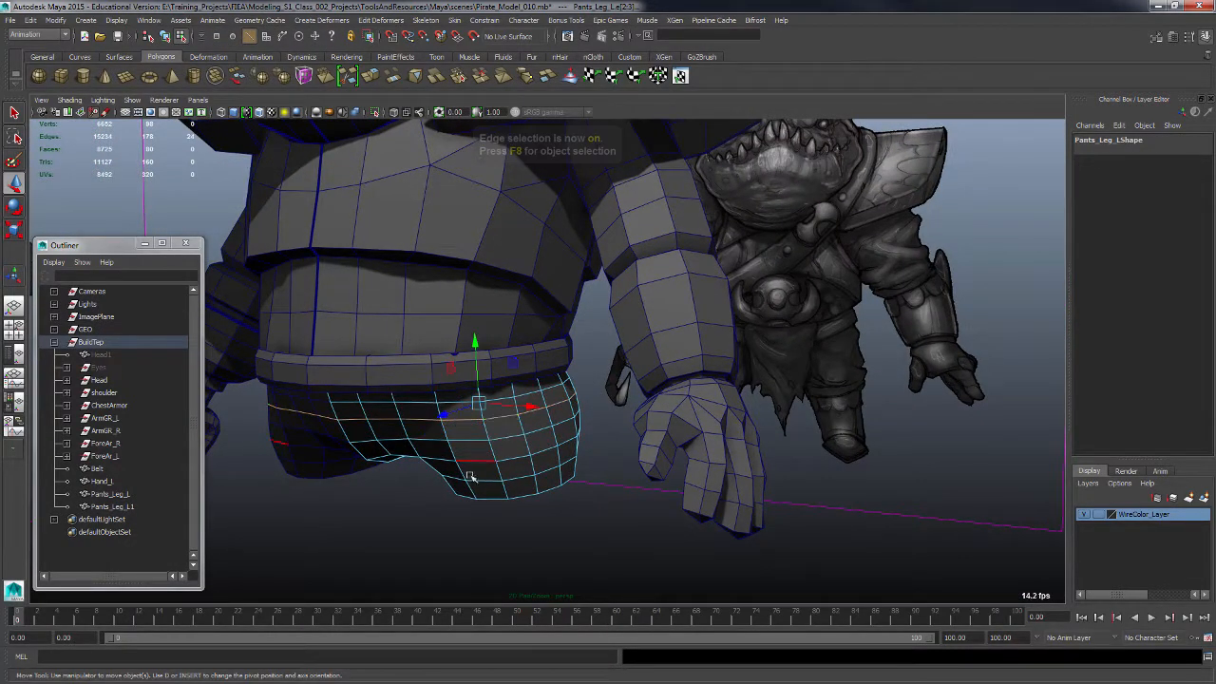
key("Delete")
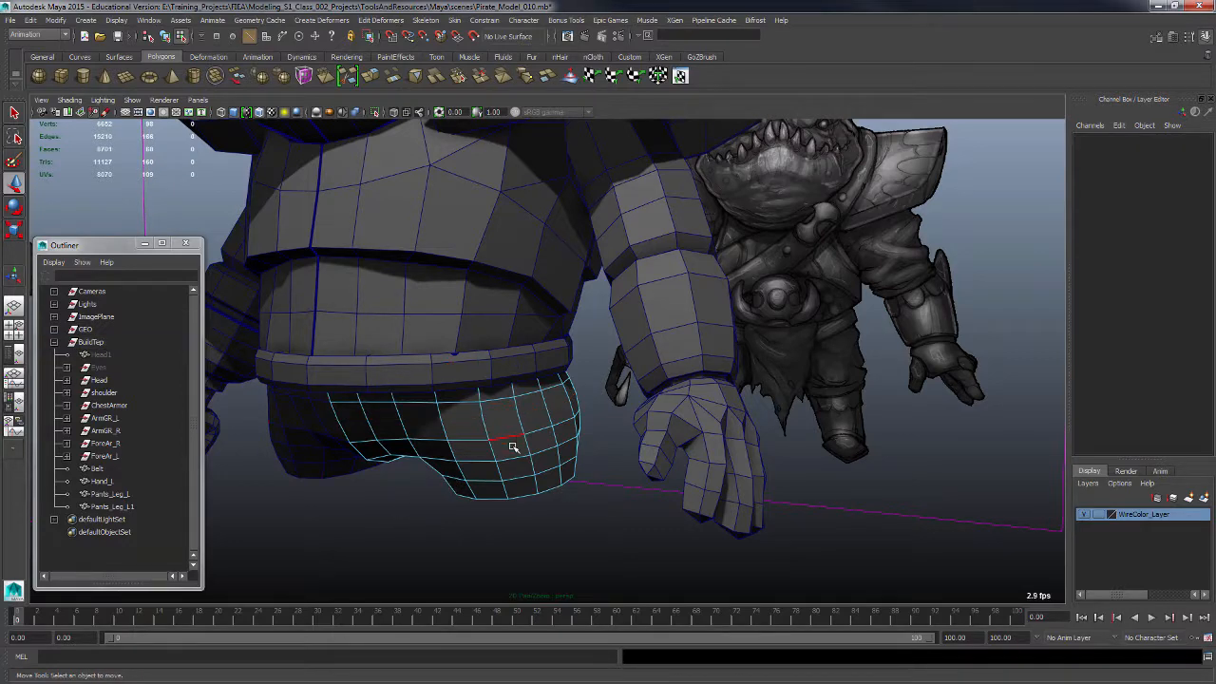
Step: Try to delete the leftover vertices of the removed edge loop on Pants_Leg_L in vertex mode
key("F9")
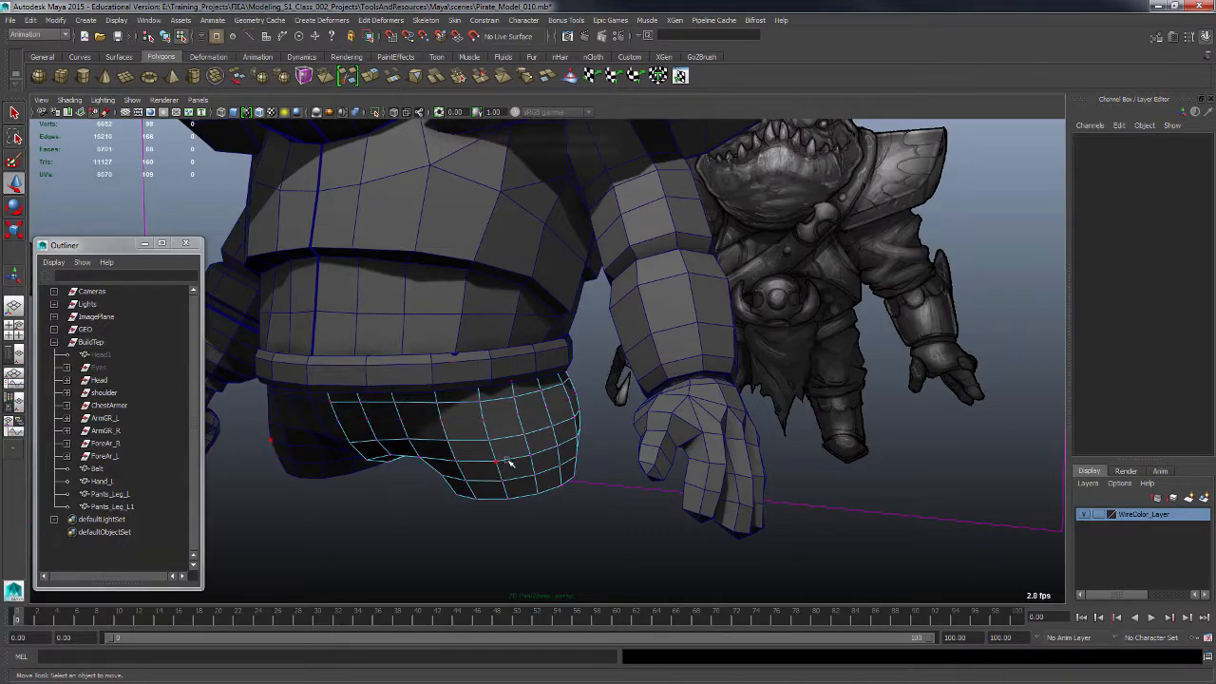
left_click_drag(552, 418, 642, 425, "alt")
key("Delete")
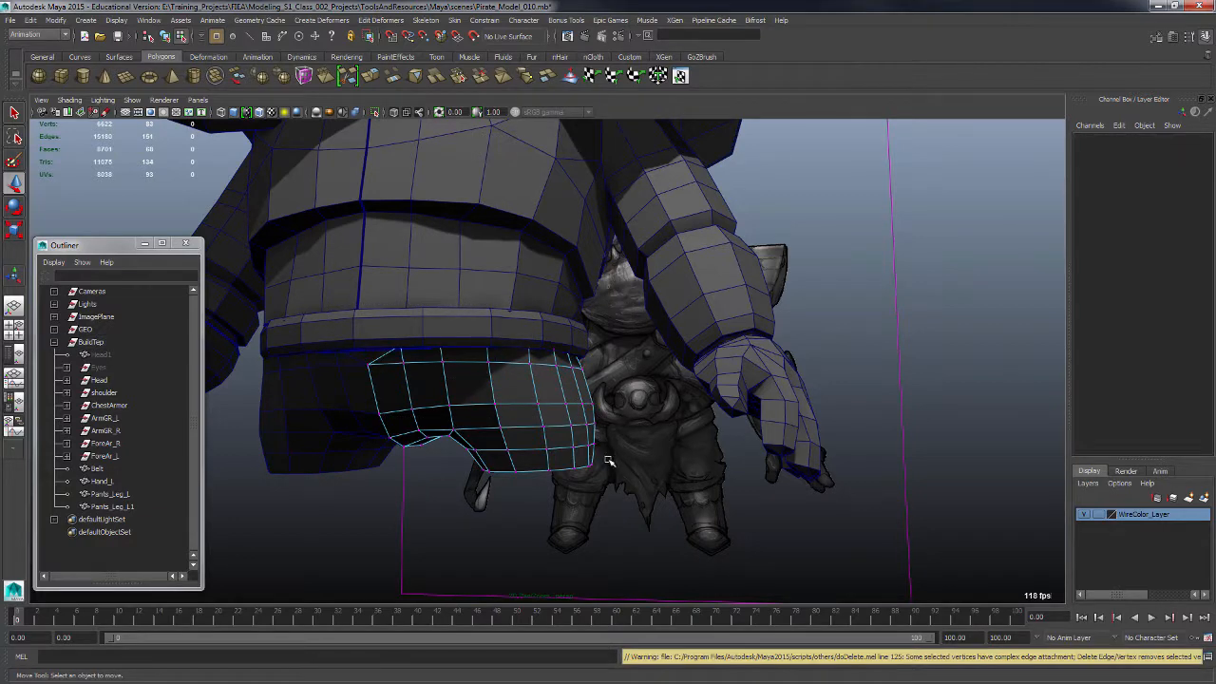
left_click_drag(496, 497, 501, 479, "alt")
left_click_drag(365, 325, 383, 350, "alt")
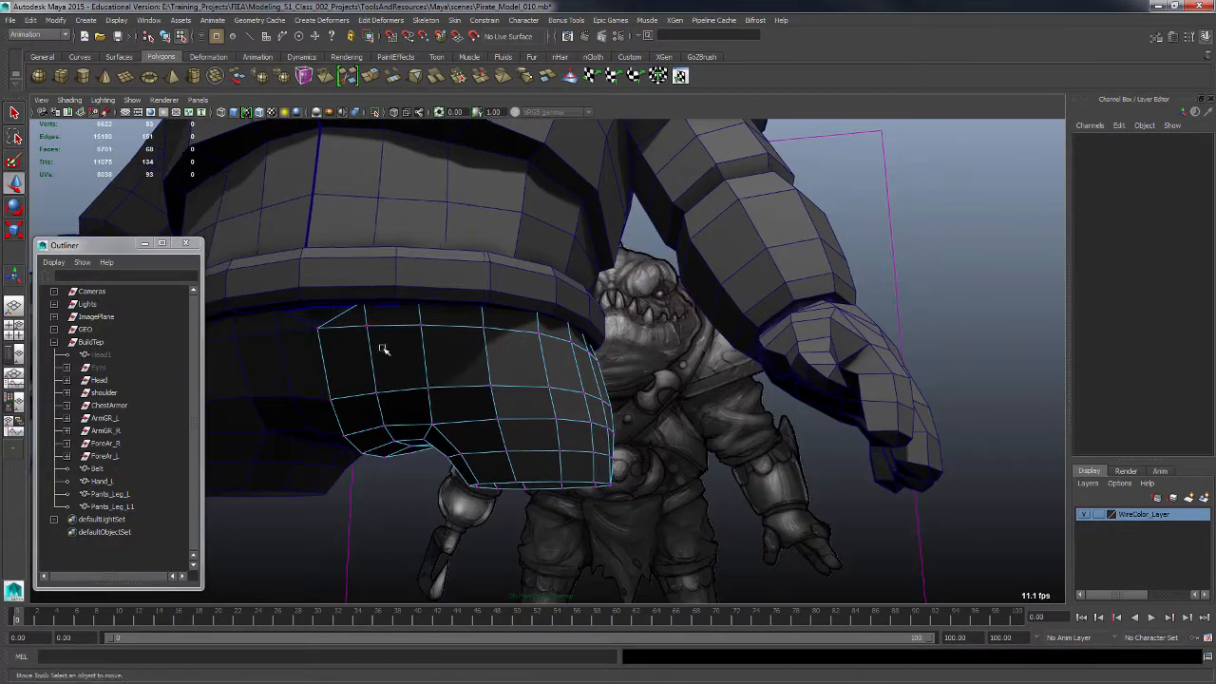
Step: Undo the vertex deletion and retry it in wireframe display, checking the top inner corner vertex of Pants_Leg_L
key("4")
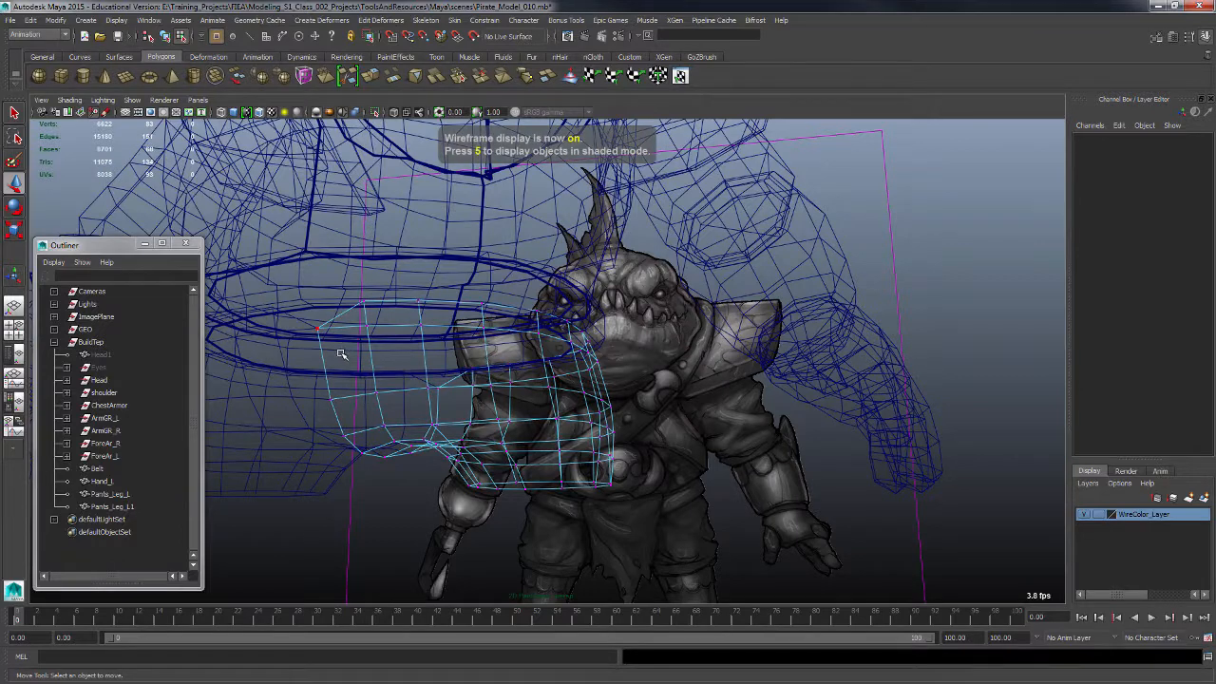
left_click(339, 348)
left_click_drag(339, 347, 334, 310, "alt")
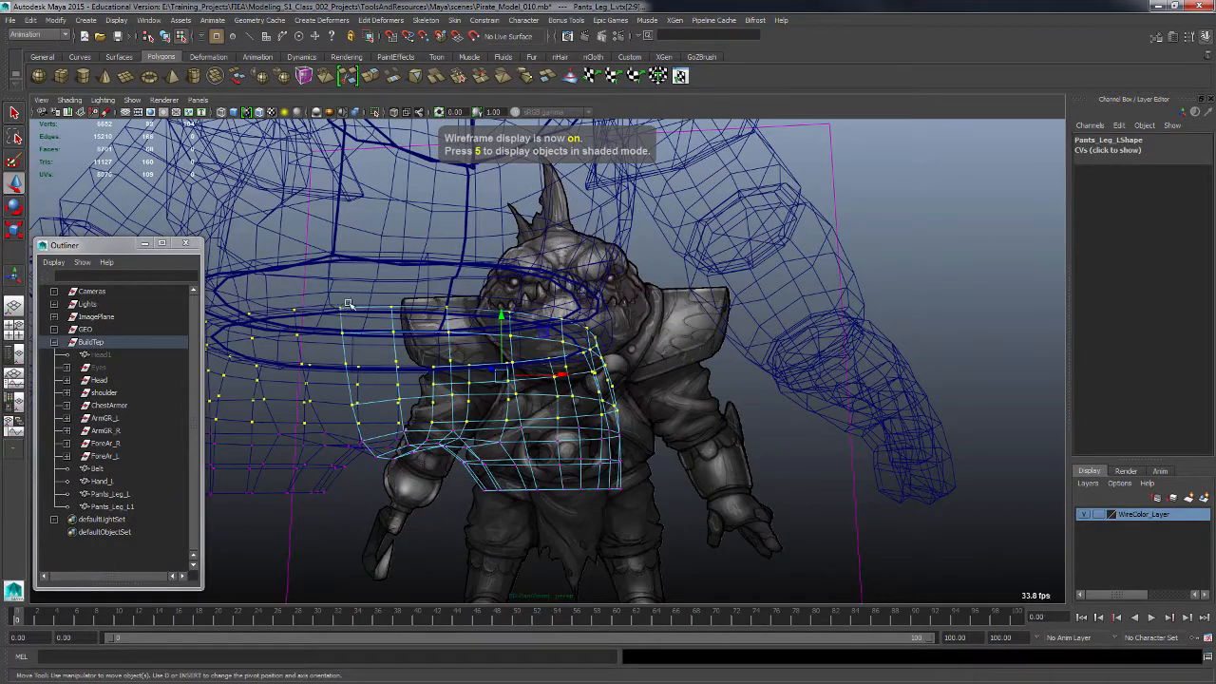
left_click(343, 310)
left_click(357, 333)
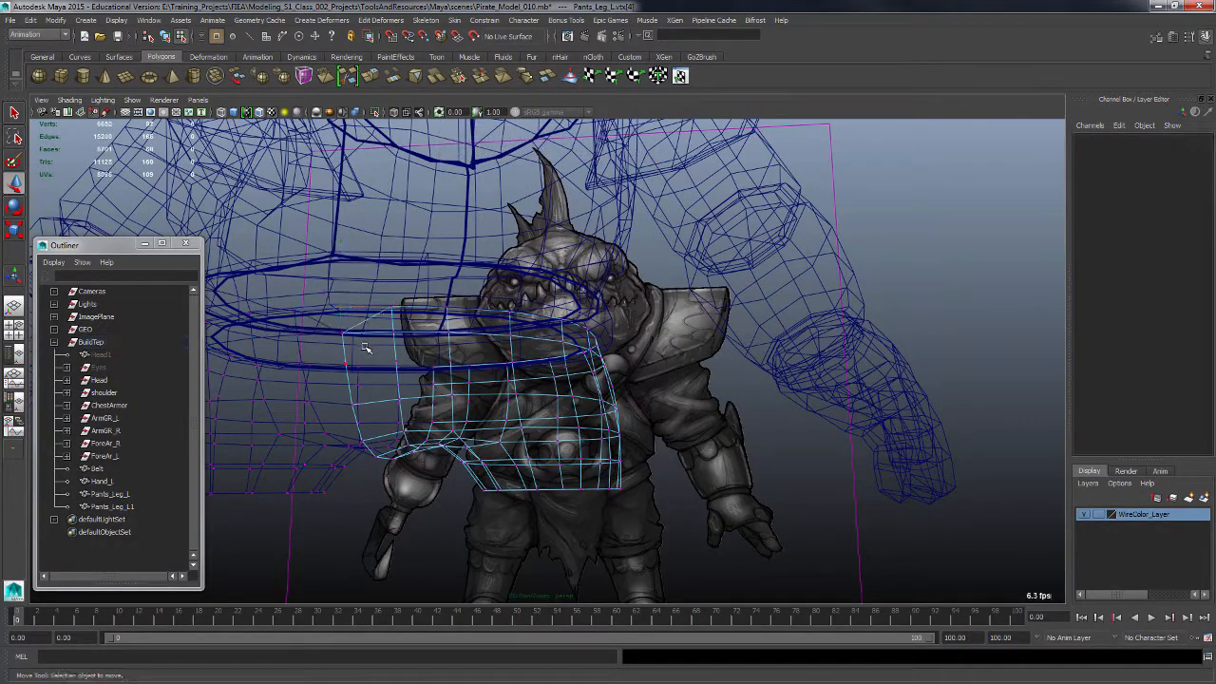
left_click(436, 463)
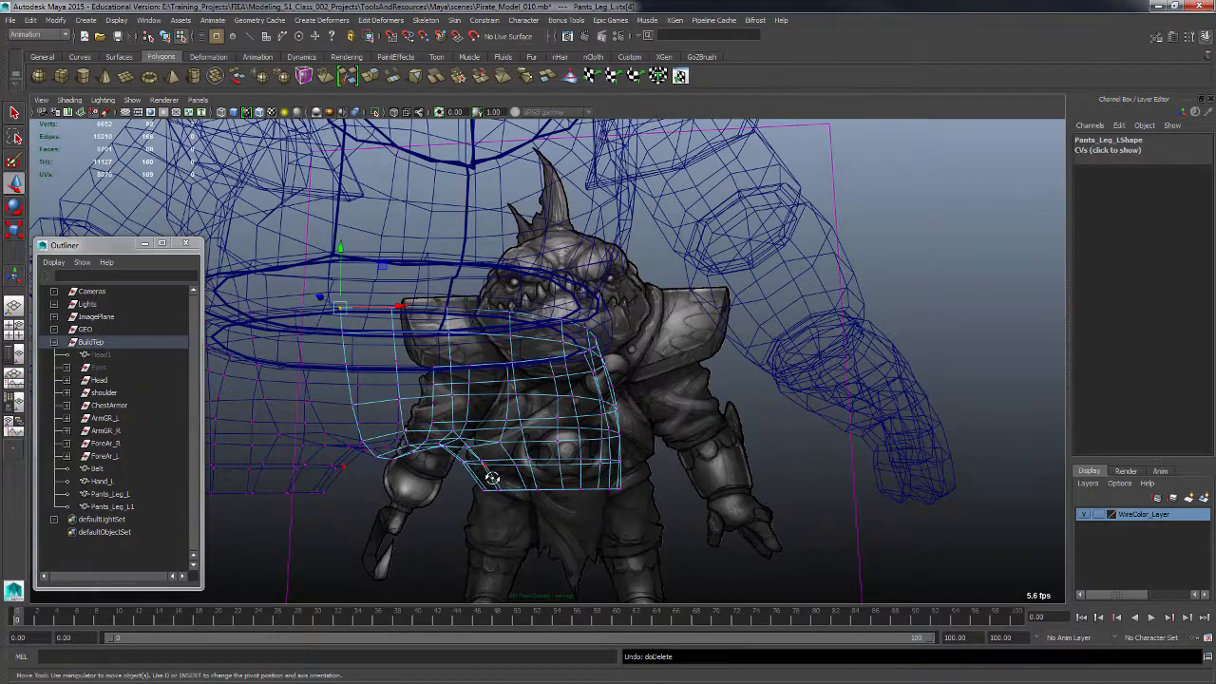
Step: Try to delete only the middle rows of vertices below the waist border of Pants_Leg_L, and restore shaded display
mouse_move(490, 478)
left_mouse_down("alt")
mouse_move(484, 466)
mouse_move(501, 483)
mouse_move(494, 467)
left_mouse_up("alt")
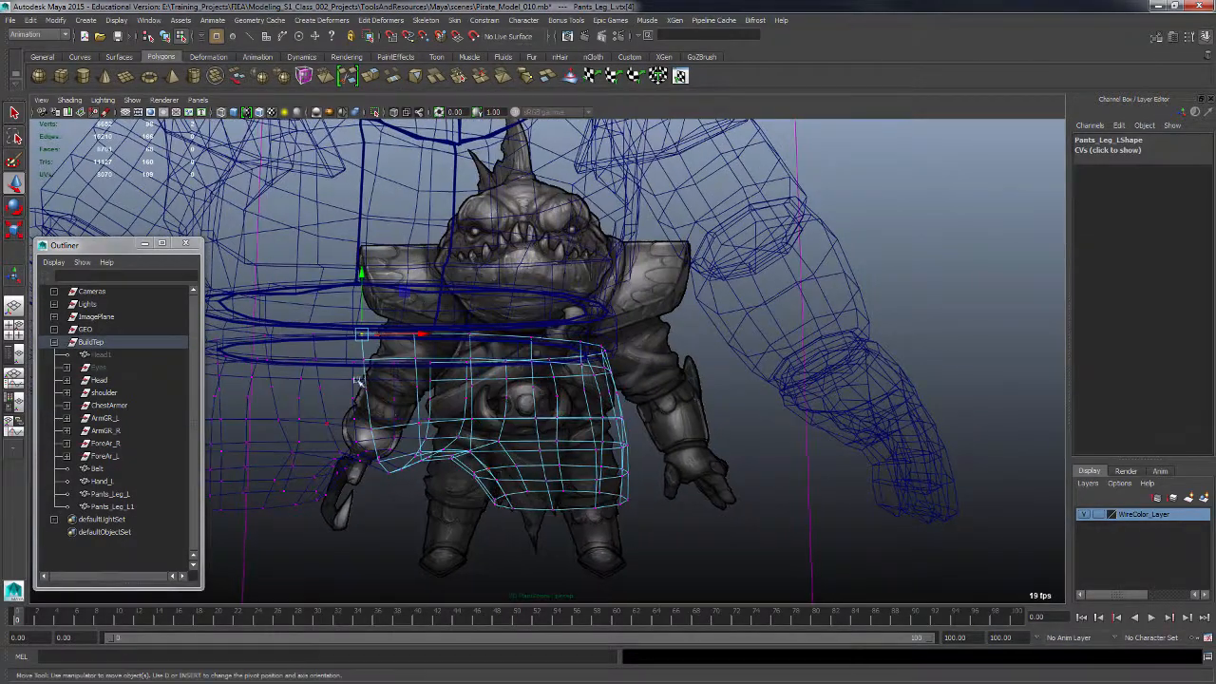
left_click_drag(346, 367, 645, 456)
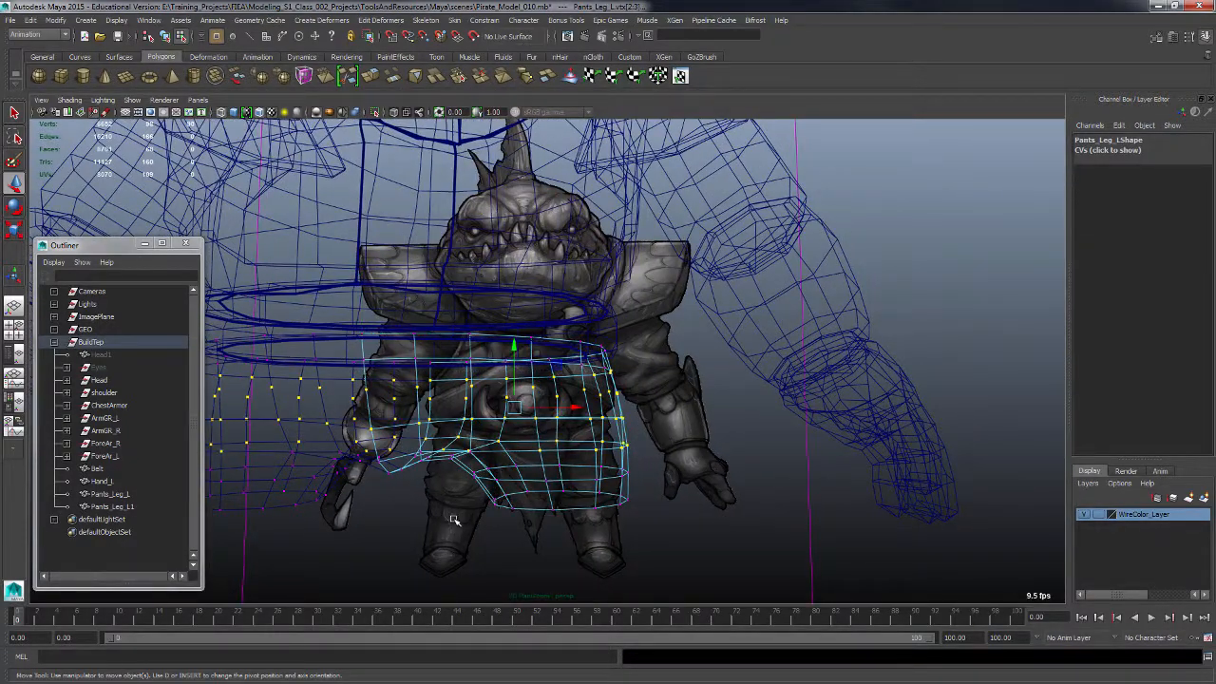
key("Delete")
left_click_drag(475, 489, 510, 469, "alt")
key("5")
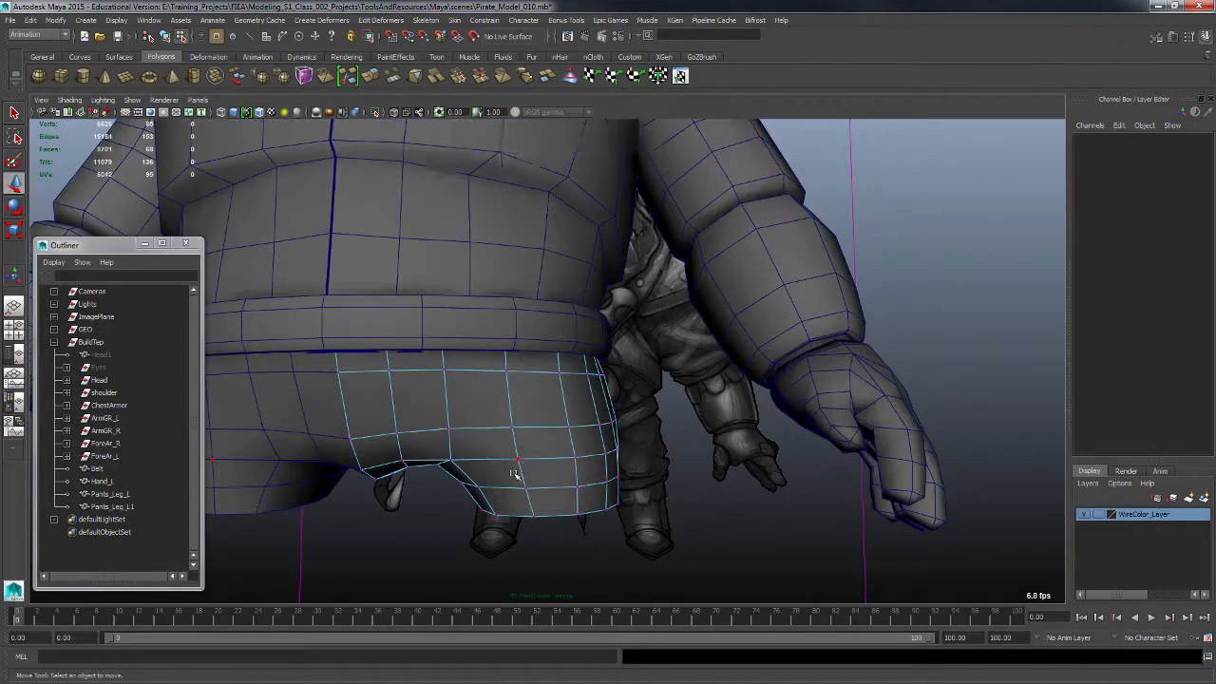
Step: Undo the vertex and edge loop deletions on Pants_Leg_L
key("z")
key("z")
key("z")
key("z")
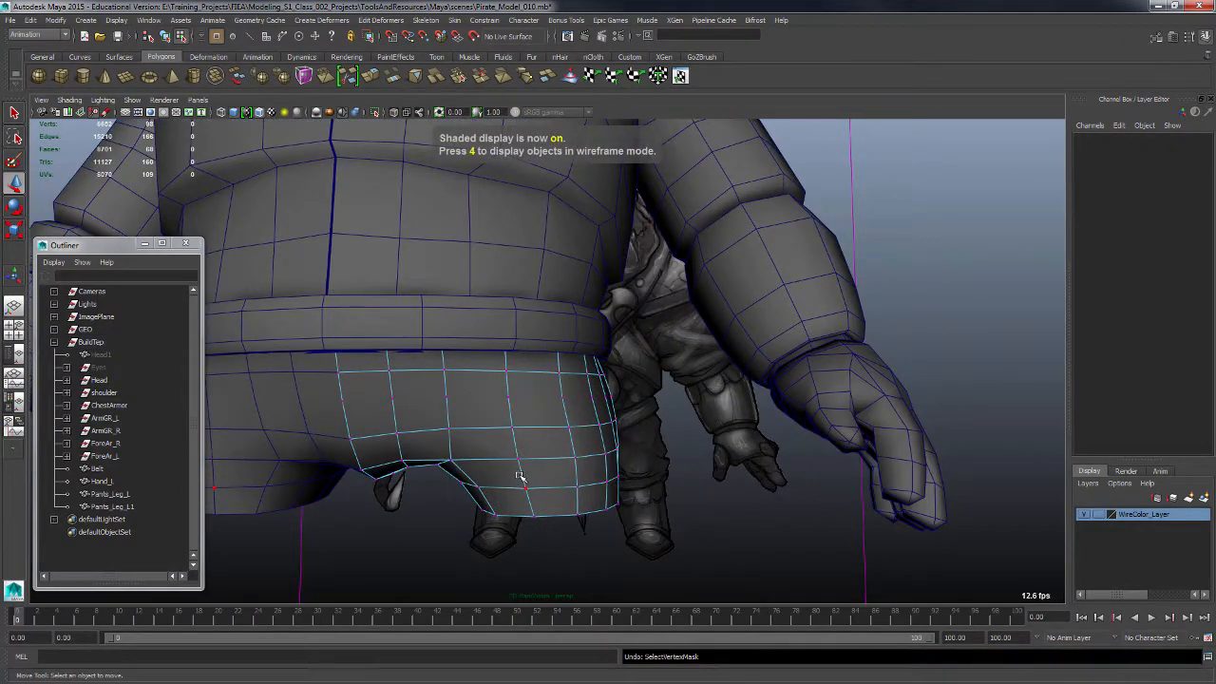
double_click(520, 475)
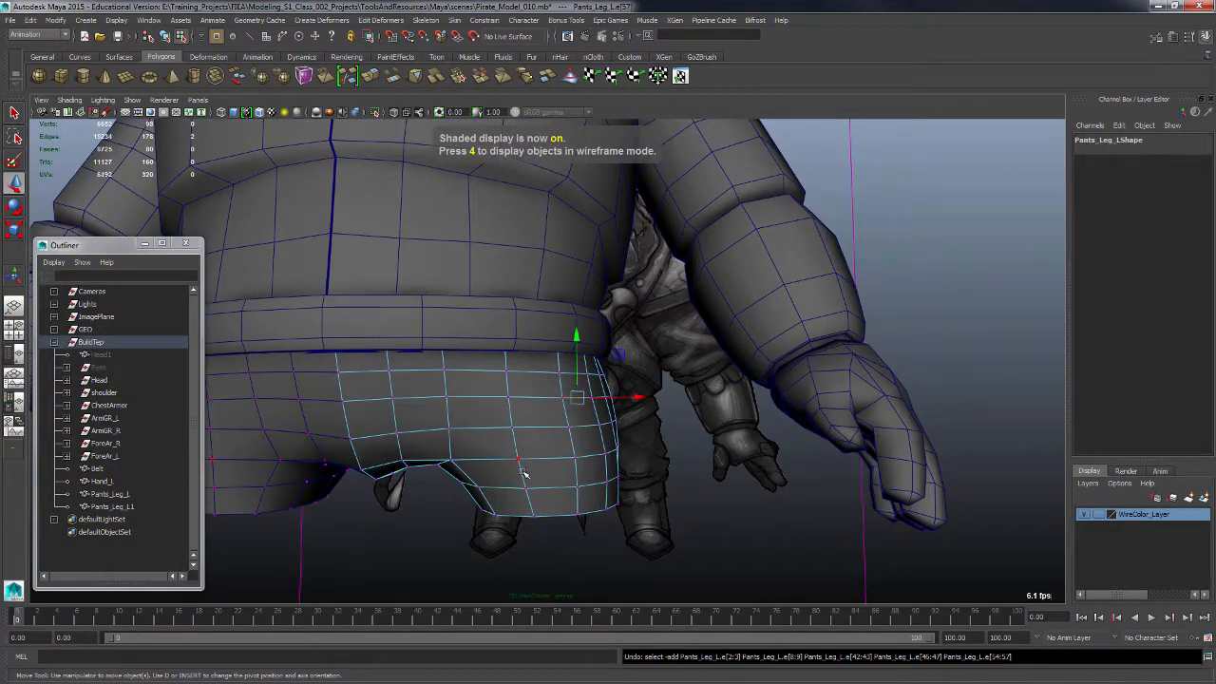
Step: Delete the second horizontal edge loop below the waist of Pants_Leg_L using To Edge Loop and Delete
key("F10")
left_click(481, 410)
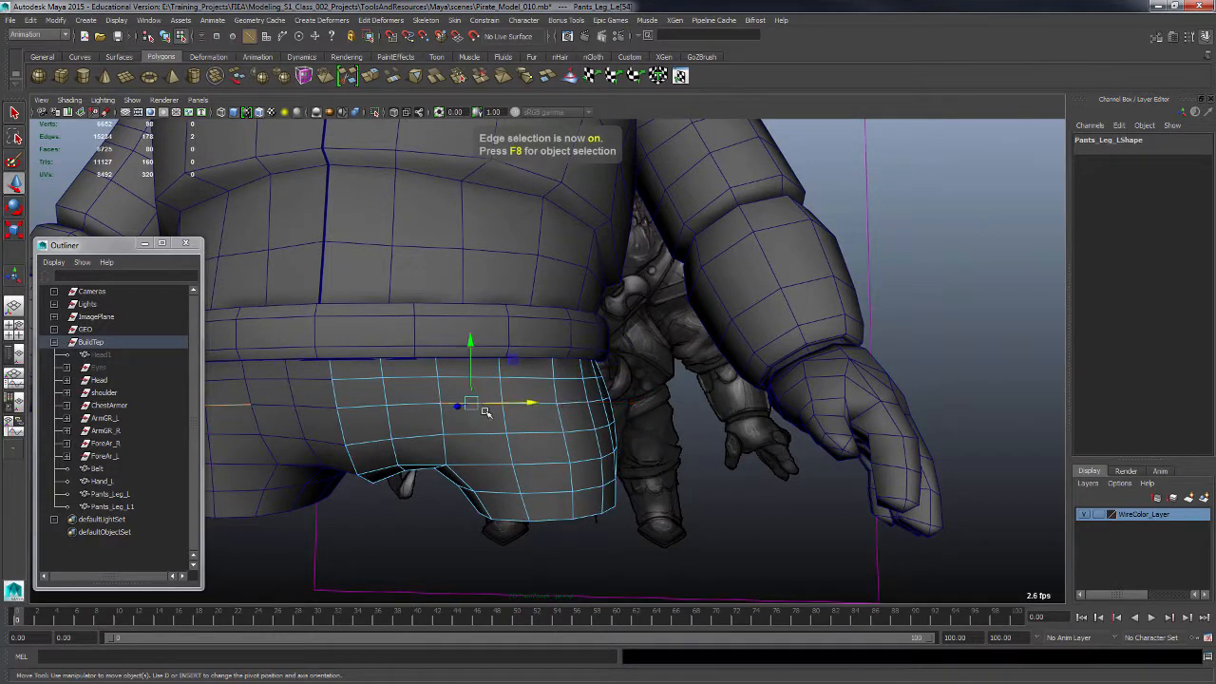
left_click_drag(475, 410, 351, 438, "alt")
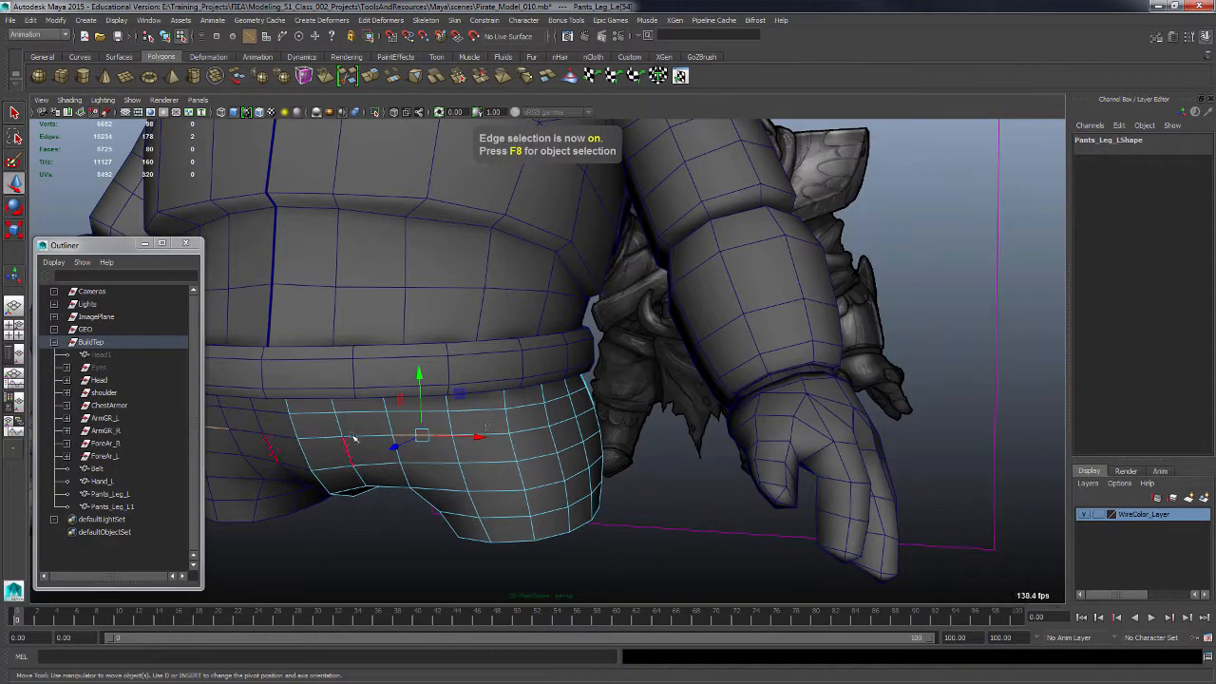
left_click_drag(462, 449, 455, 411, "alt")
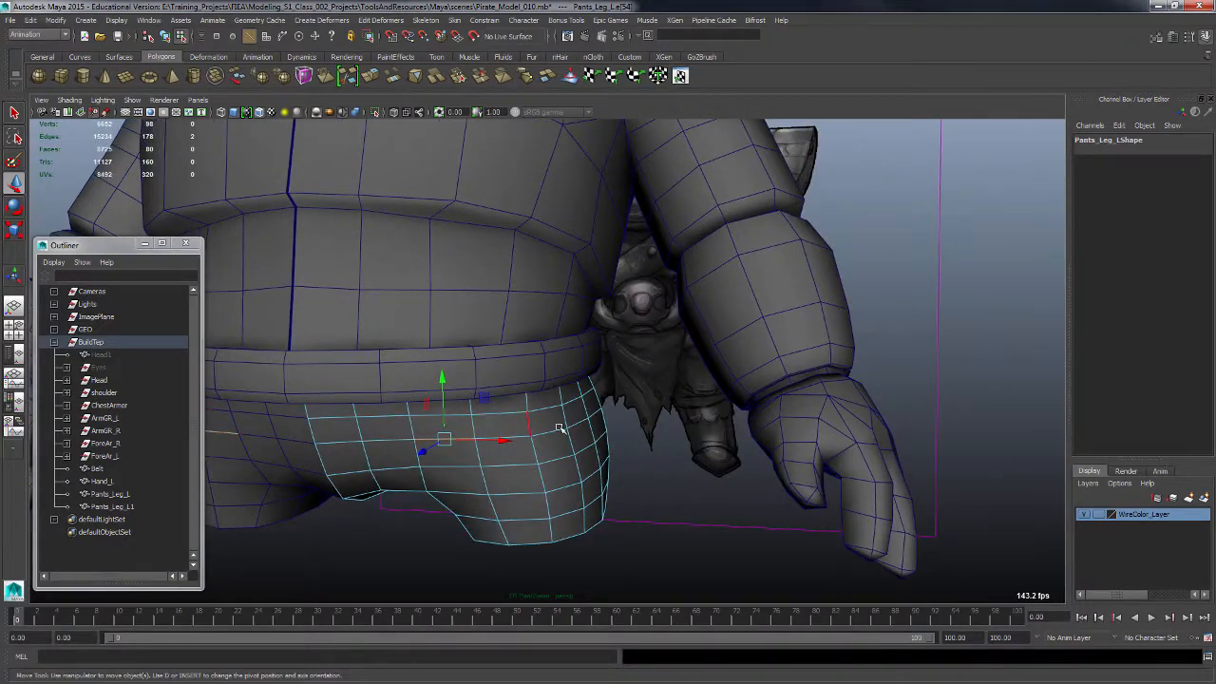
right_click(446, 440, "ctrl")
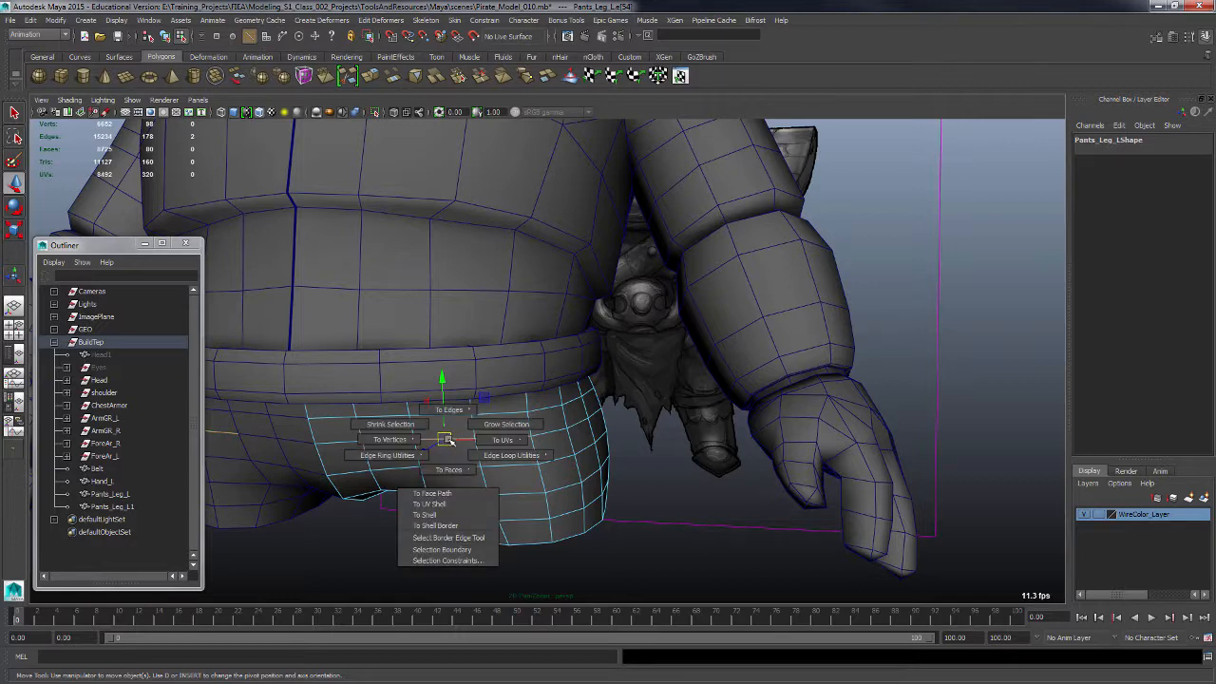
mouse_move(501, 456)
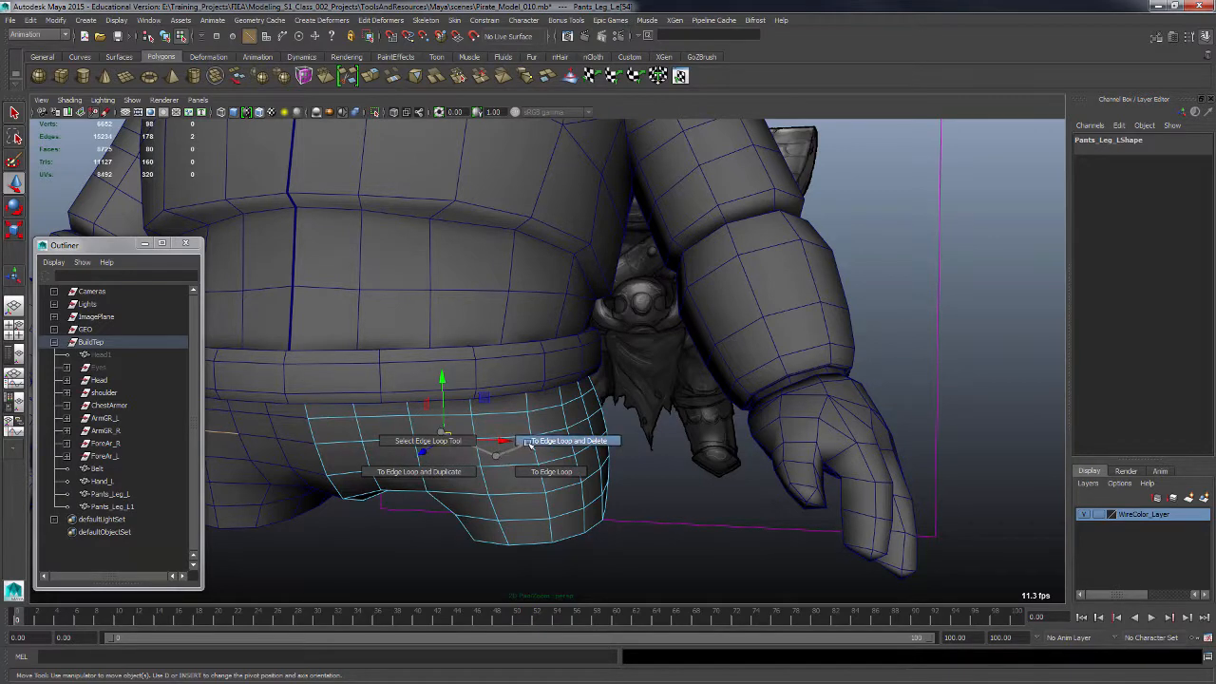
left_click(532, 441)
Step: Select the horizontal edge loop around the middle of Pants_Leg_L and slide it slightly upward with the Slide Edge Tool
left_click_drag(567, 486, 486, 398, "alt")
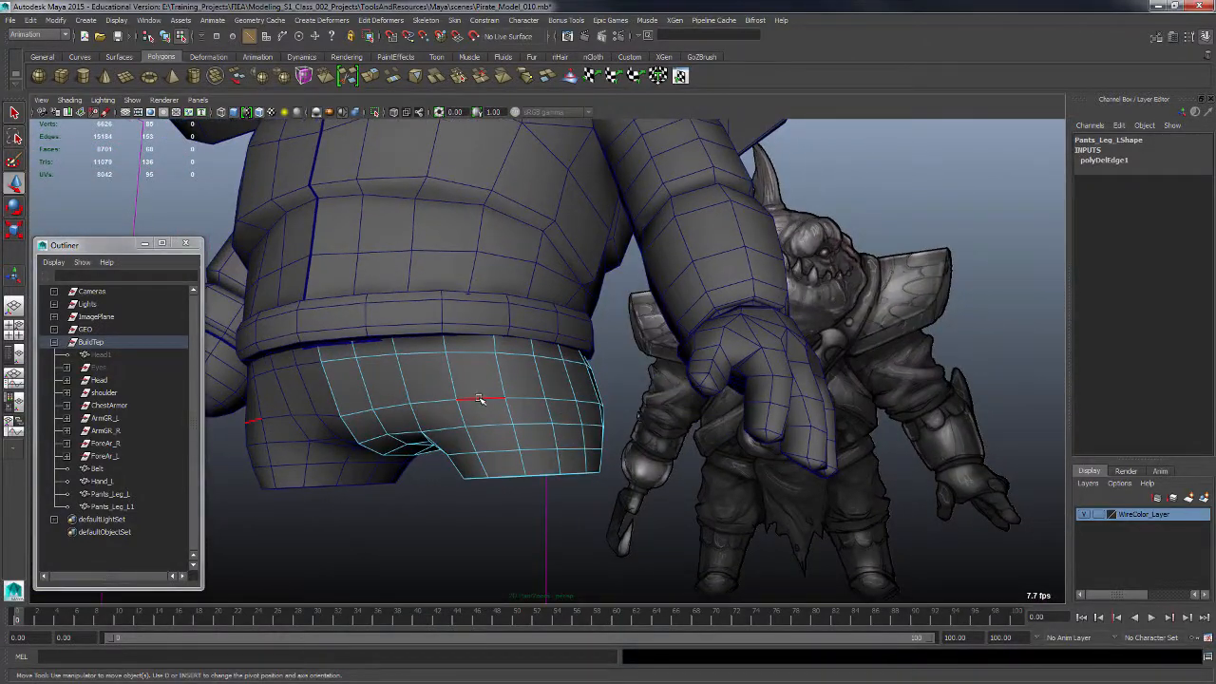
left_click(480, 400)
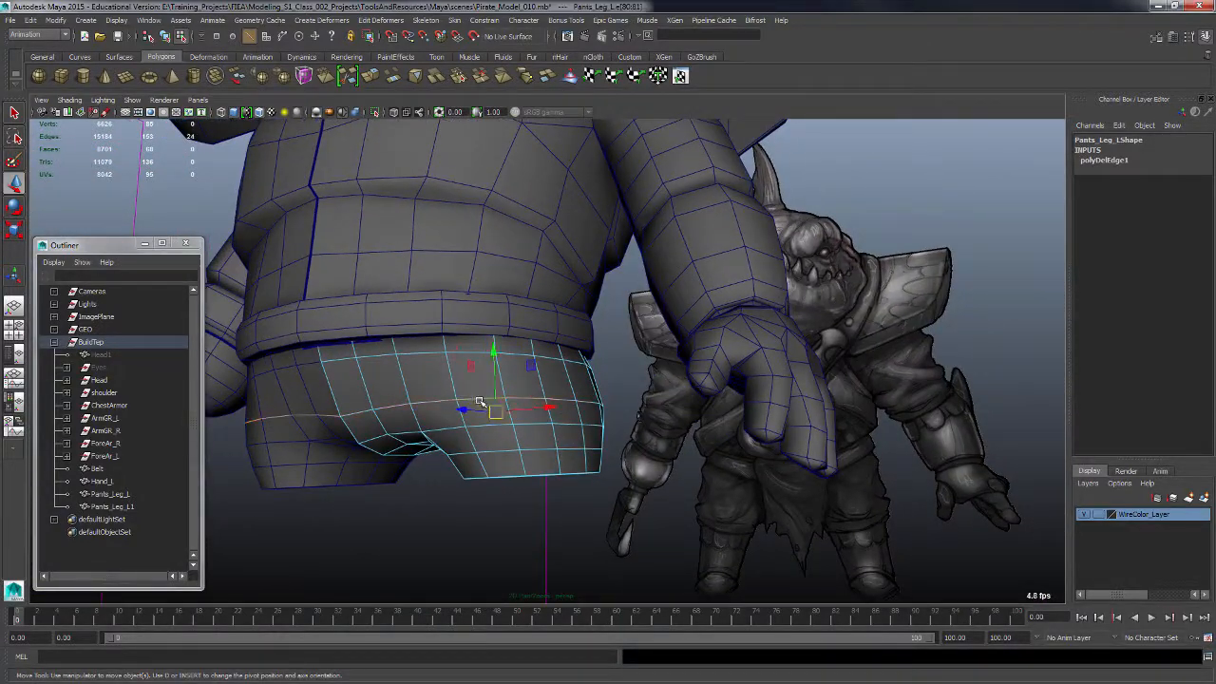
left_click(426, 401)
double_click(521, 398)
left_click_drag(519, 419, 446, 462, "alt")
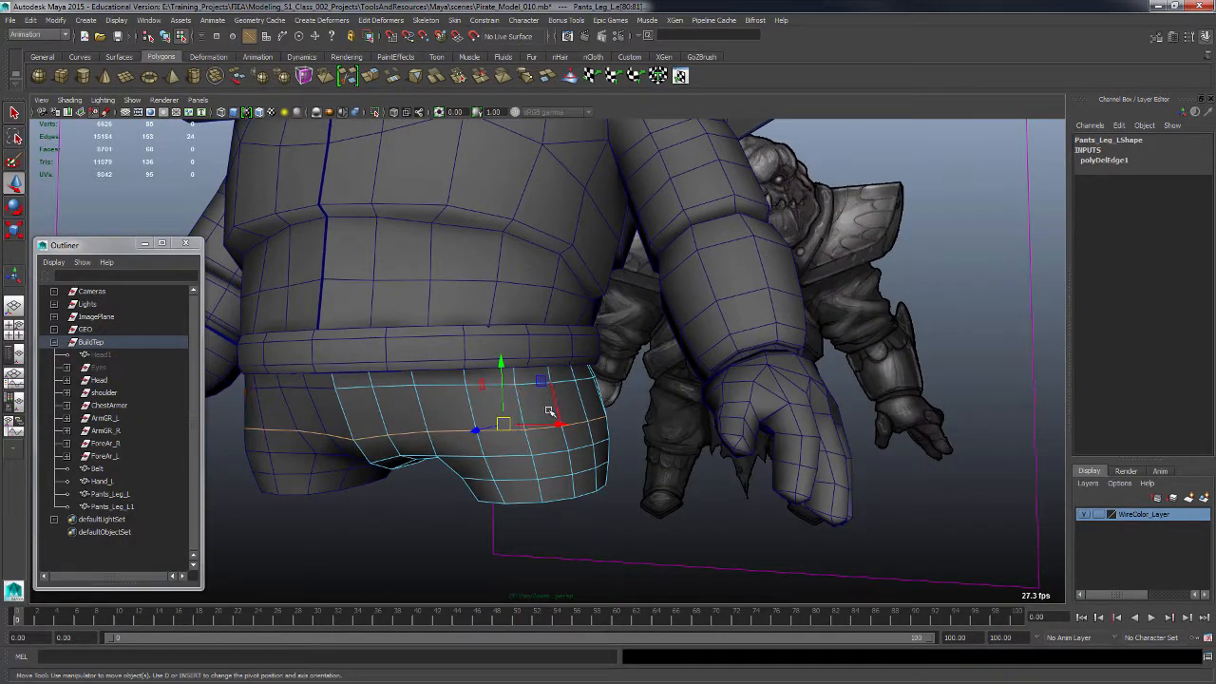
right_click(504, 433, "shift")
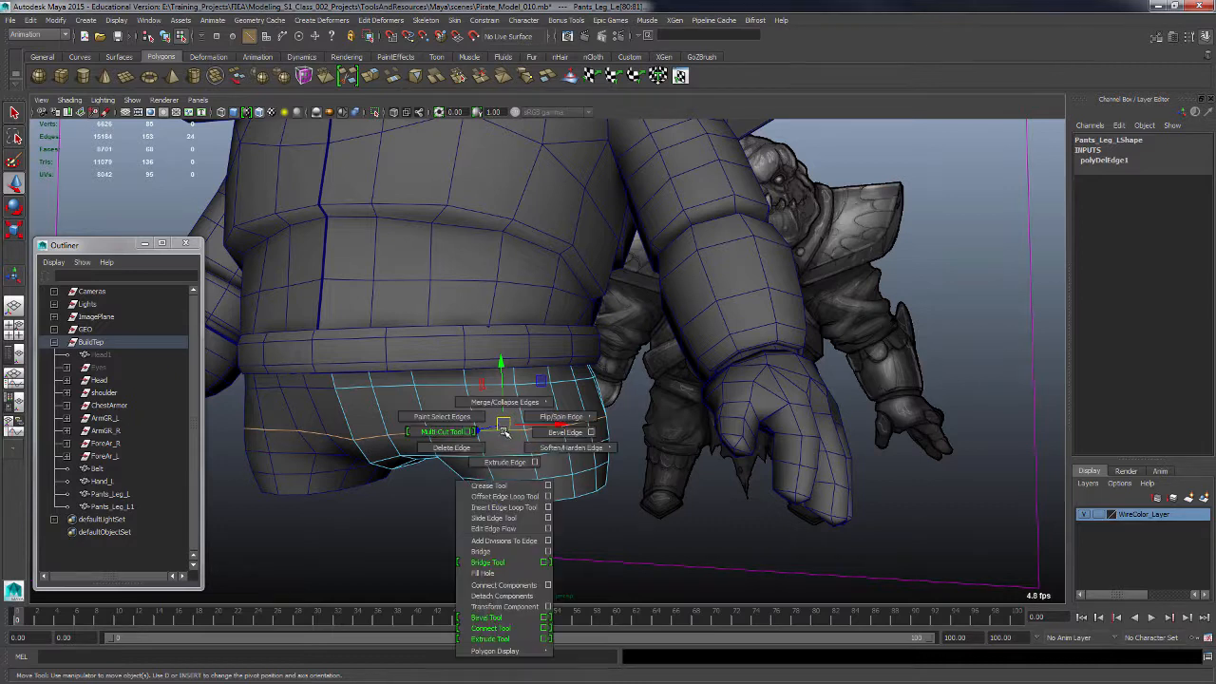
right_click(507, 431, "shift")
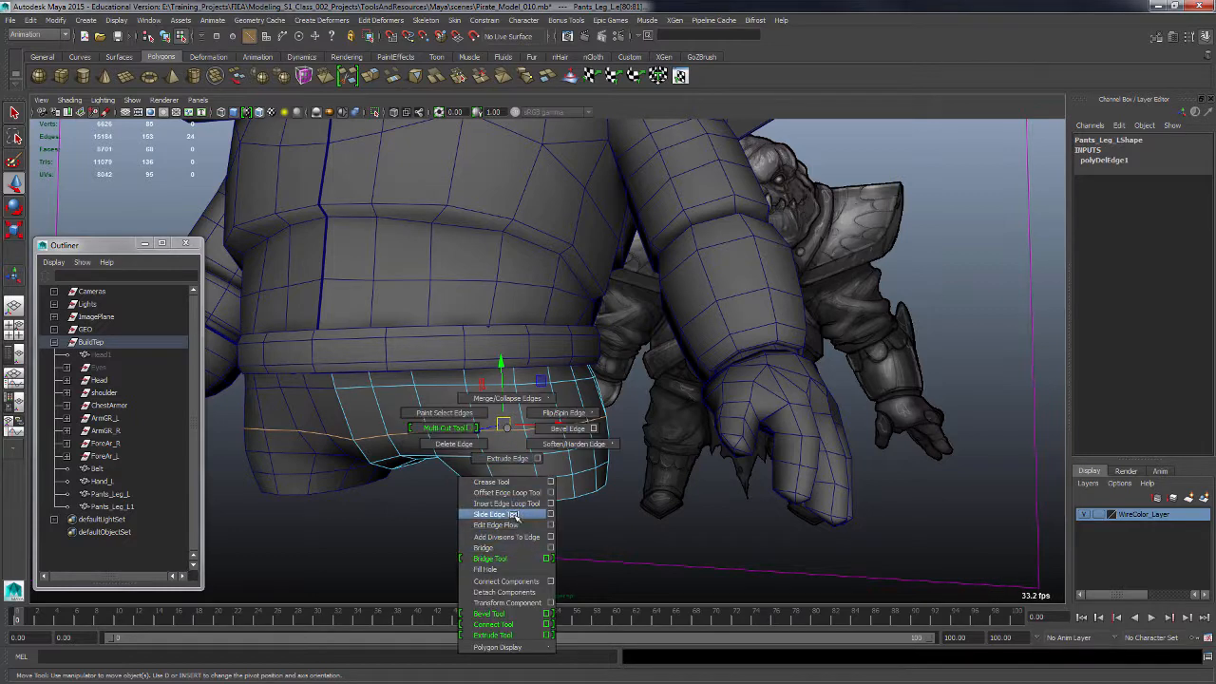
left_click(513, 514)
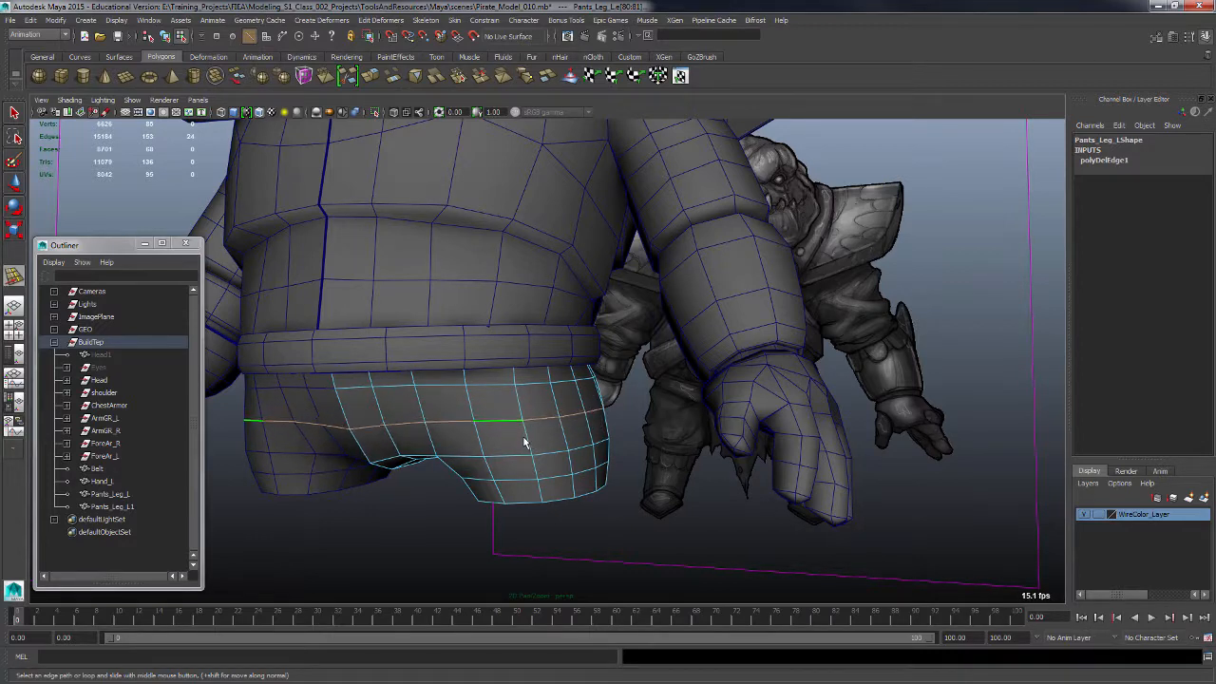
Step: Move the front vertices above the crotch of Pants_Leg_L vertically to even out the spacing
left_click_drag(543, 448, 481, 501, "alt")
key("F9")
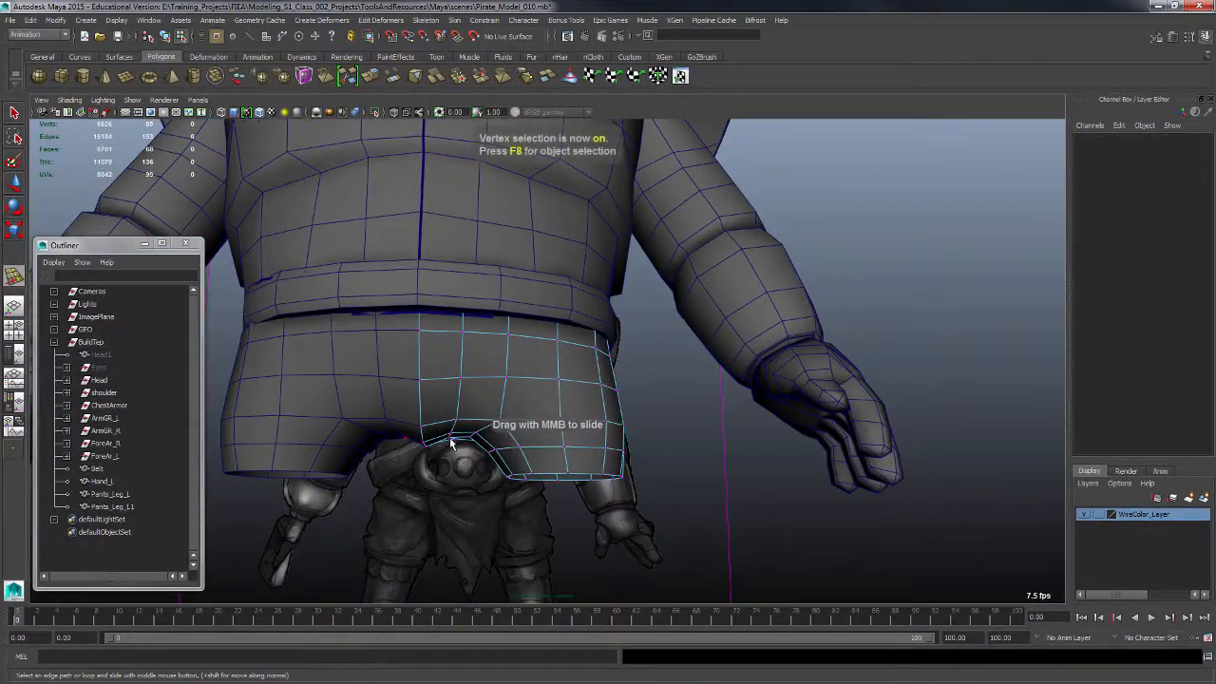
key("w")
left_click_drag(457, 453, 445, 407, "alt")
left_click(329, 515)
left_click(447, 410)
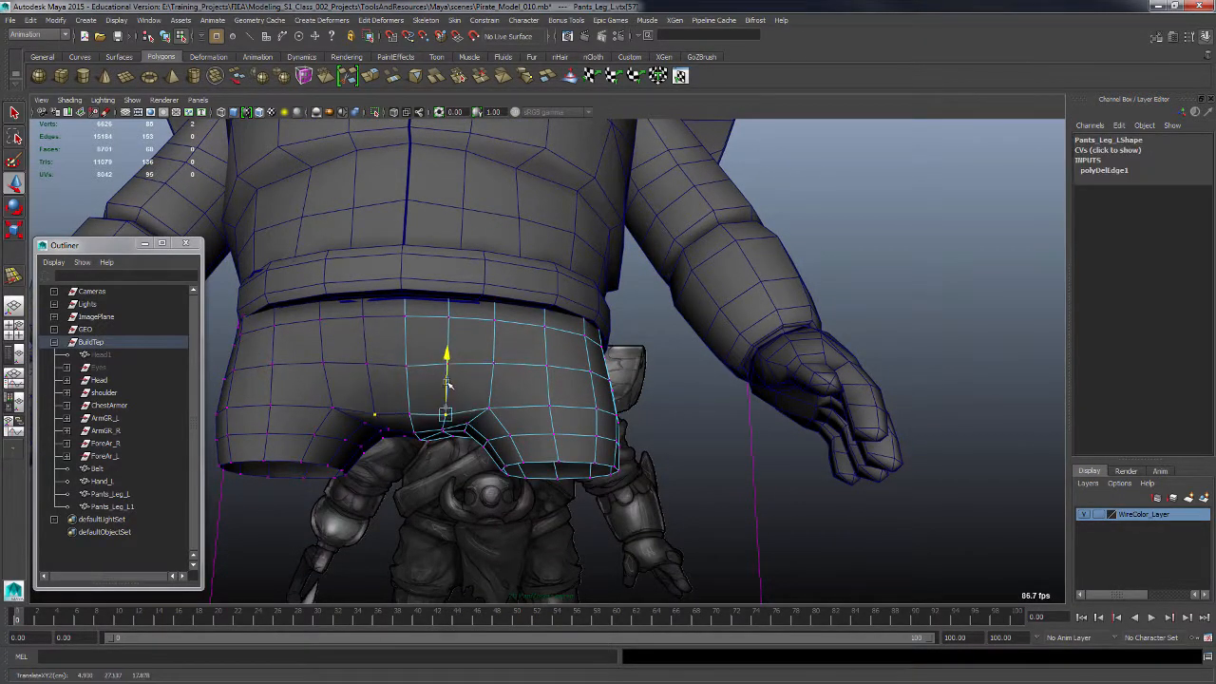
left_click_drag(458, 407, 561, 448, "alt")
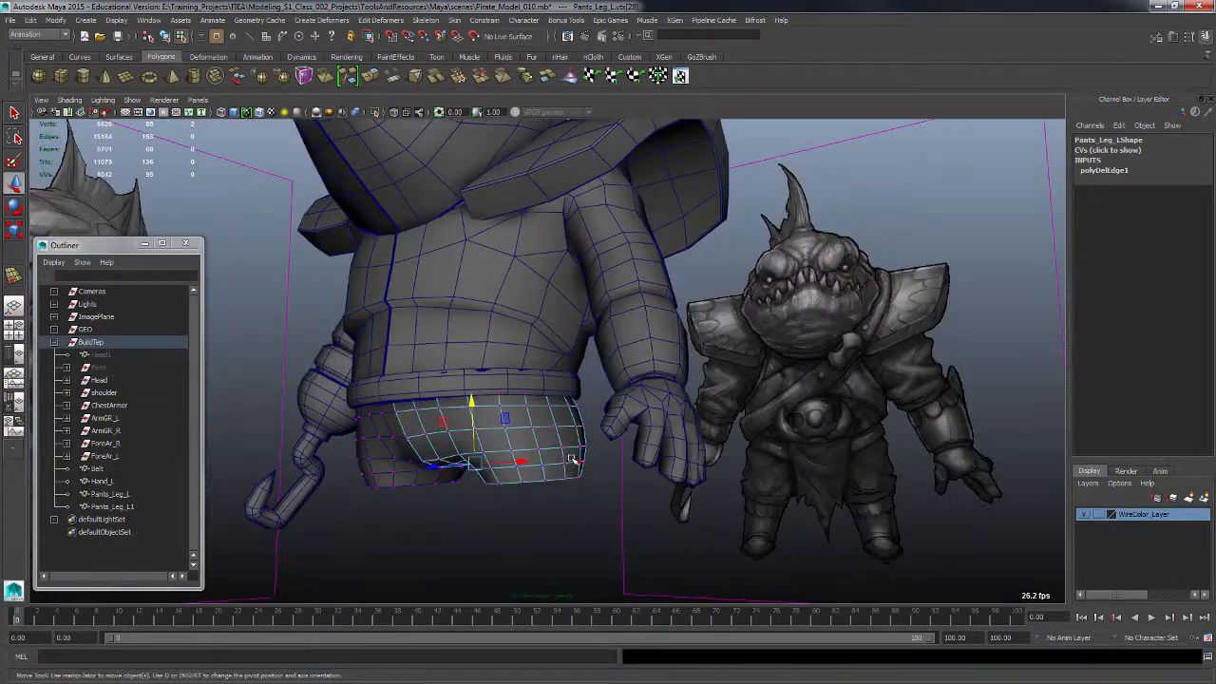
Step: Leave component mode on Pants_Leg_L, clear the selection, and display all objects flat shaded
key("F8")
left_click(456, 535)
left_click(532, 462)
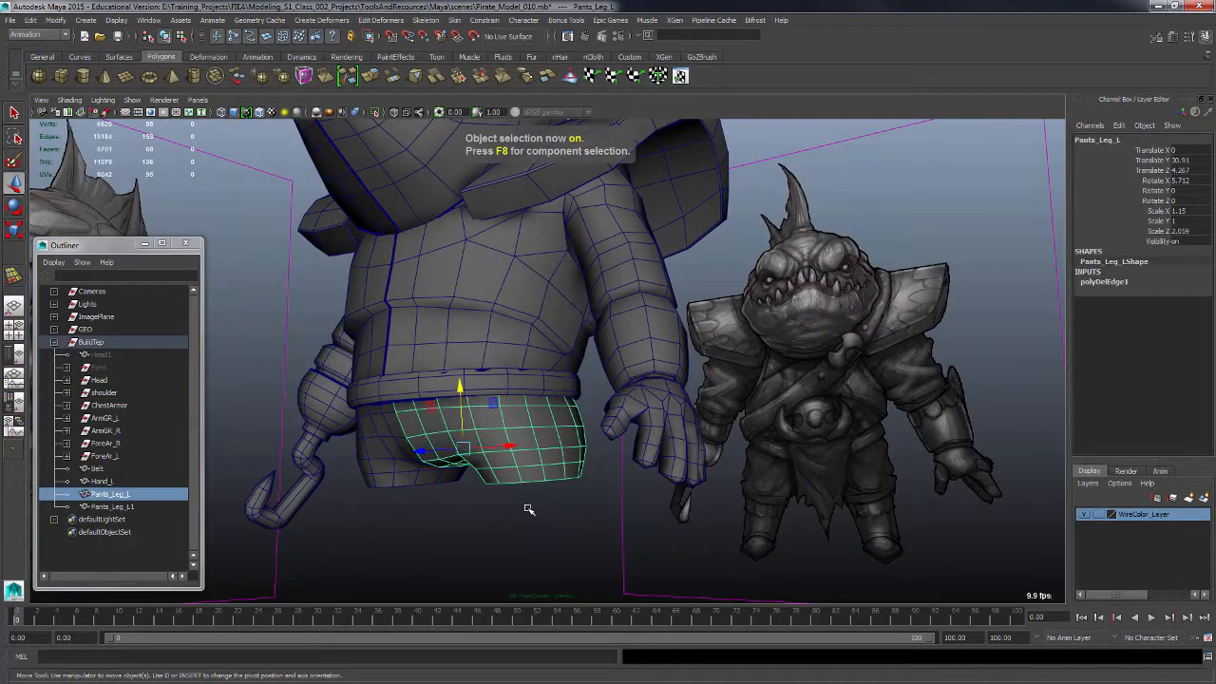
left_click(497, 450)
left_click_drag(497, 450, 522, 478, "alt")
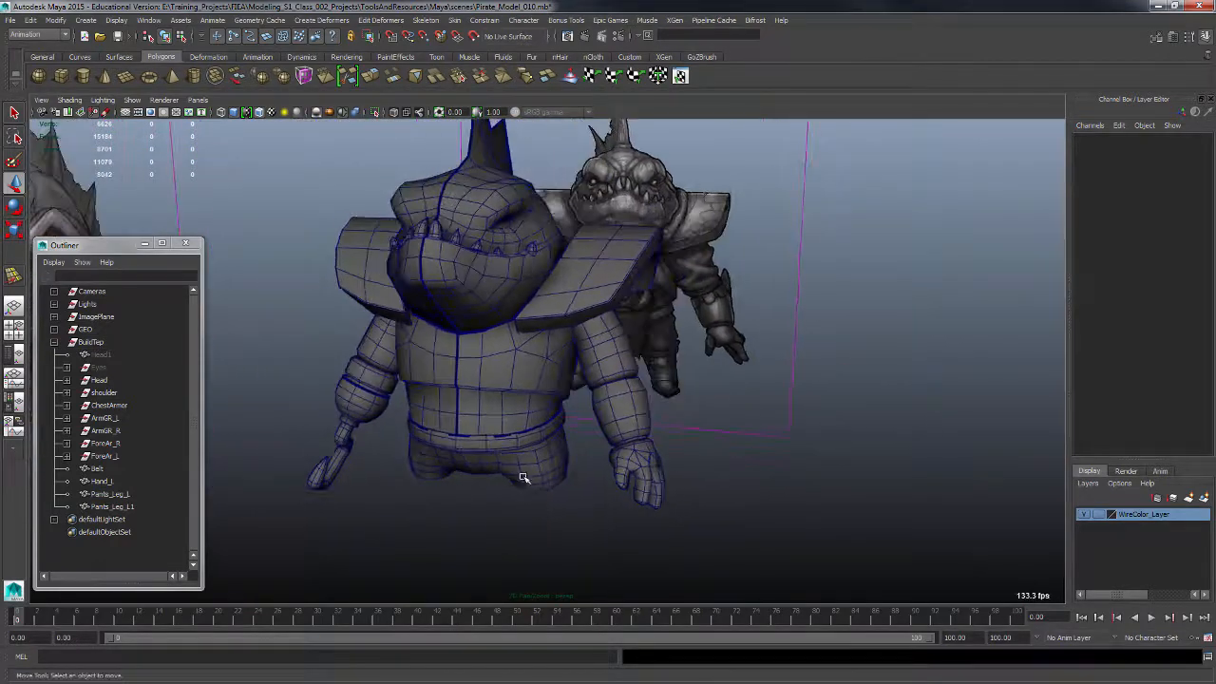
left_click(70, 101)
left_click(113, 153)
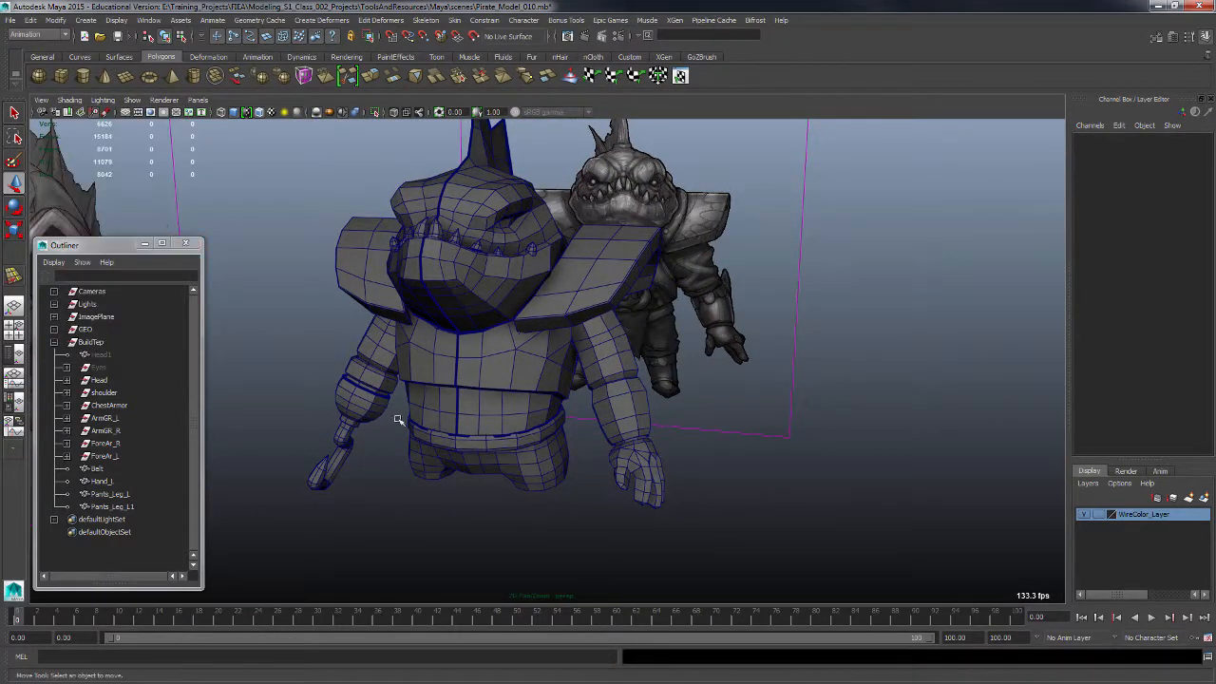
left_click_drag(797, 501, 782, 526, "alt")
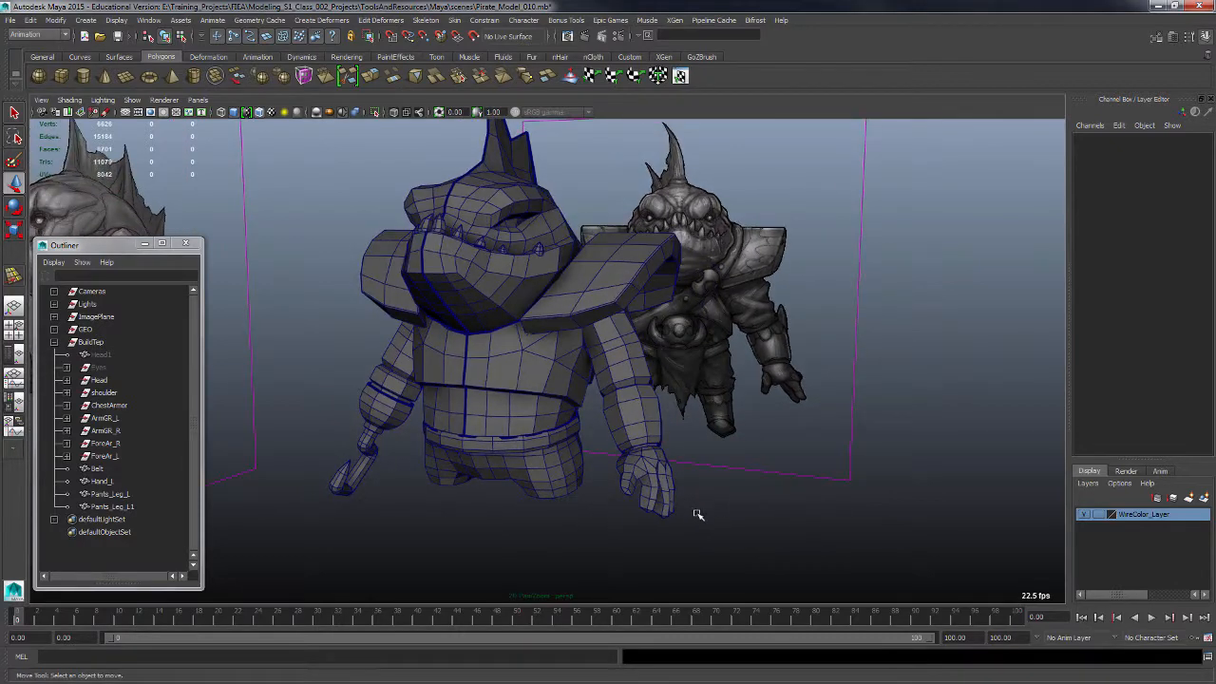
Step: Light the viewport with all scene lights and collapse the BuildTep group, checking the whole character against the reference images
left_click_drag(556, 531, 455, 482, "alt")
left_click(54, 342)
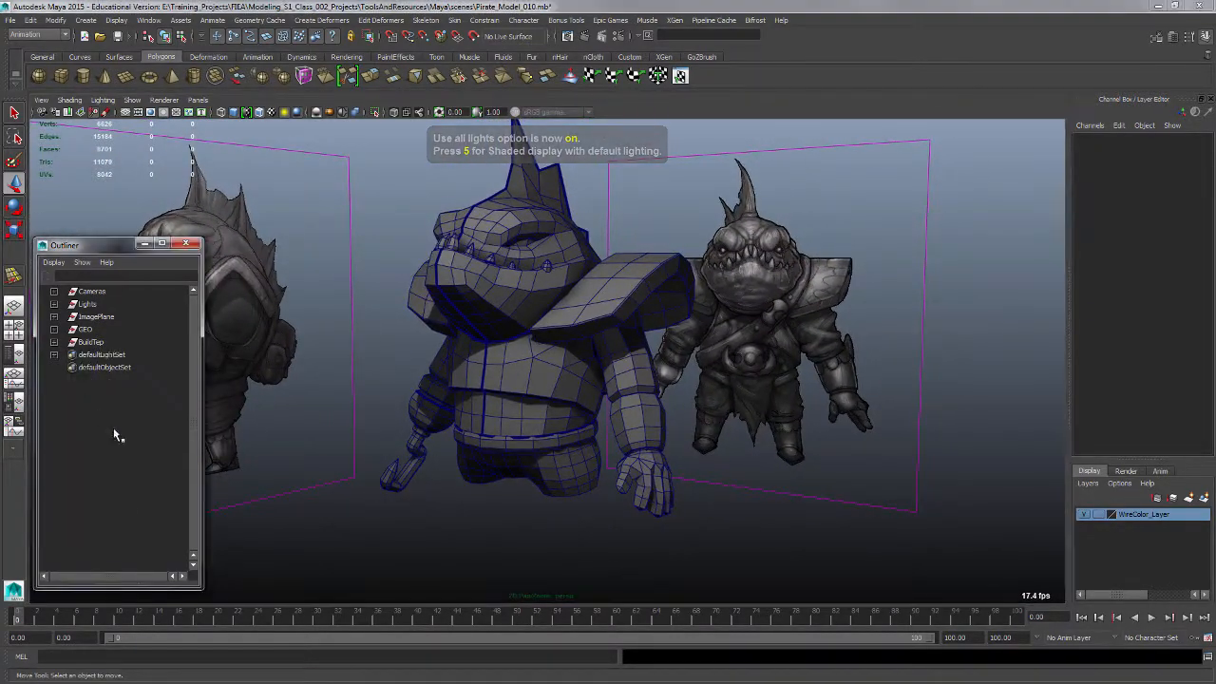
left_click_drag(467, 523, 532, 534, "alt")
left_click_drag(788, 503, 706, 522, "alt")
middle_click_drag(707, 524, 747, 529, "alt")
left_click_drag(747, 529, 760, 522, "alt")
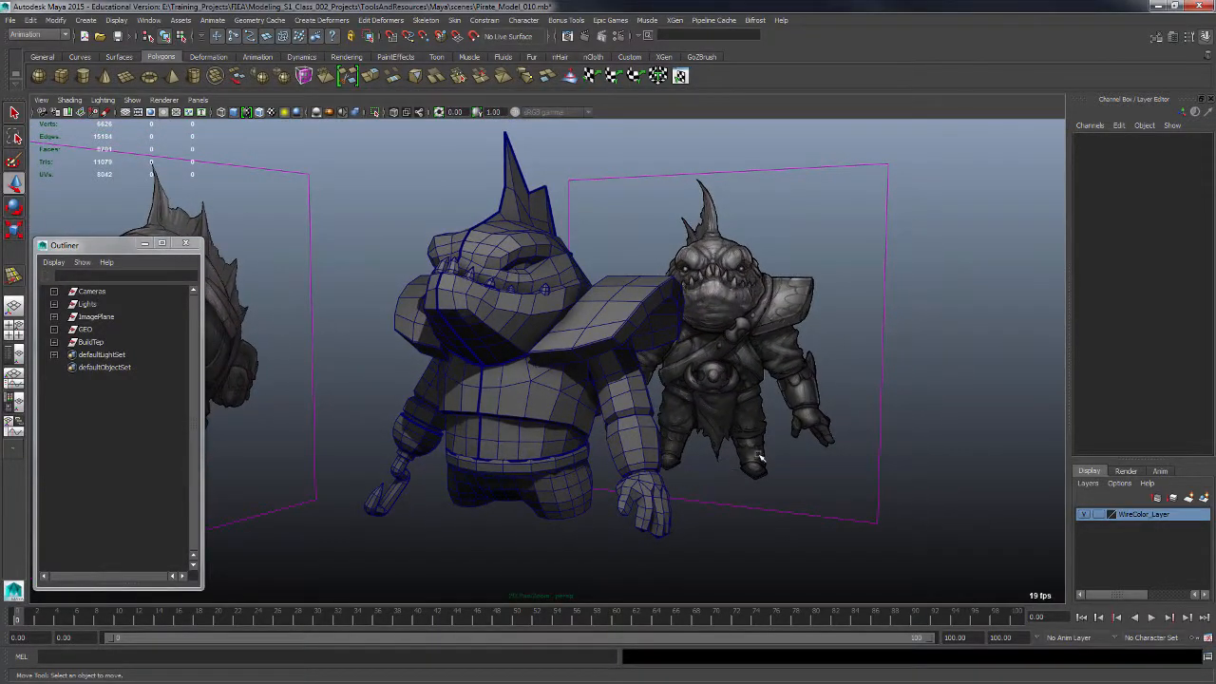